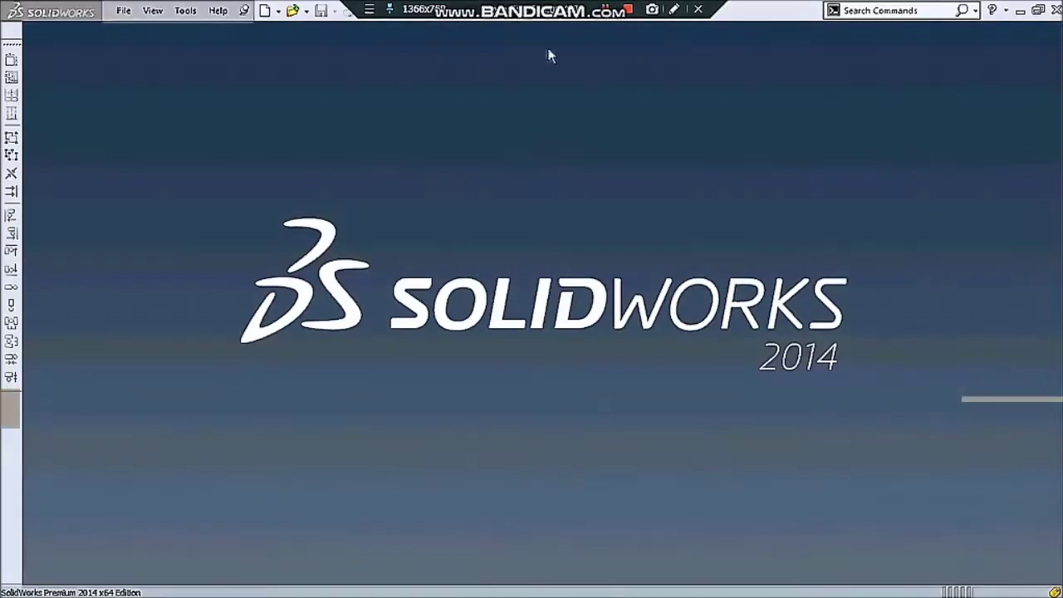
# Expand the Open dropdown on the SolidWorks start screen toolbar.
pyautogui.click(306, 13)
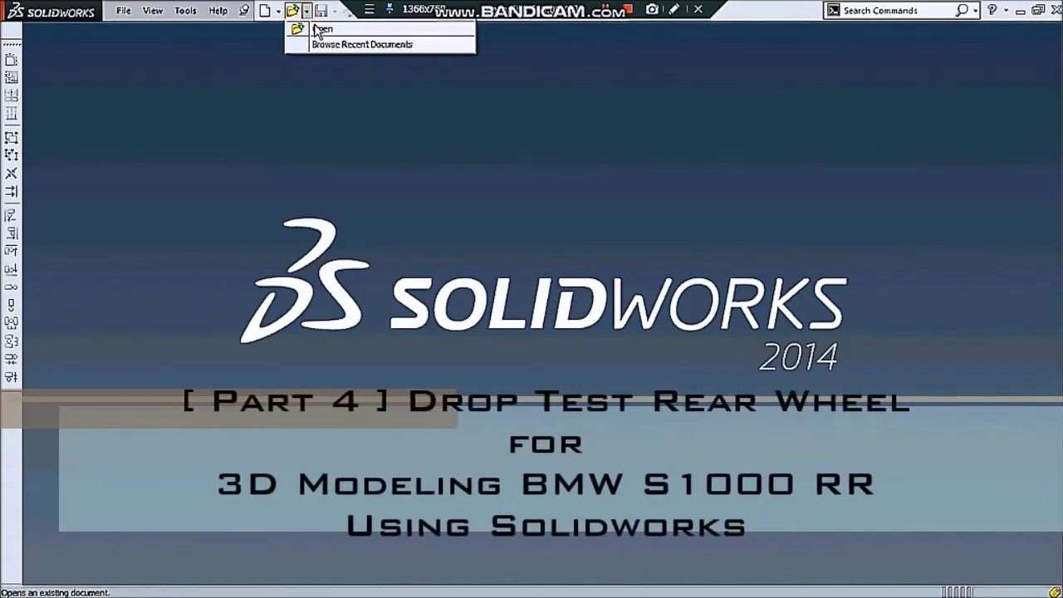
# In the Open dialog, browse to Video > Part 4 Drop Test Wheel and add a new folder there.
pyautogui.click(322, 30)
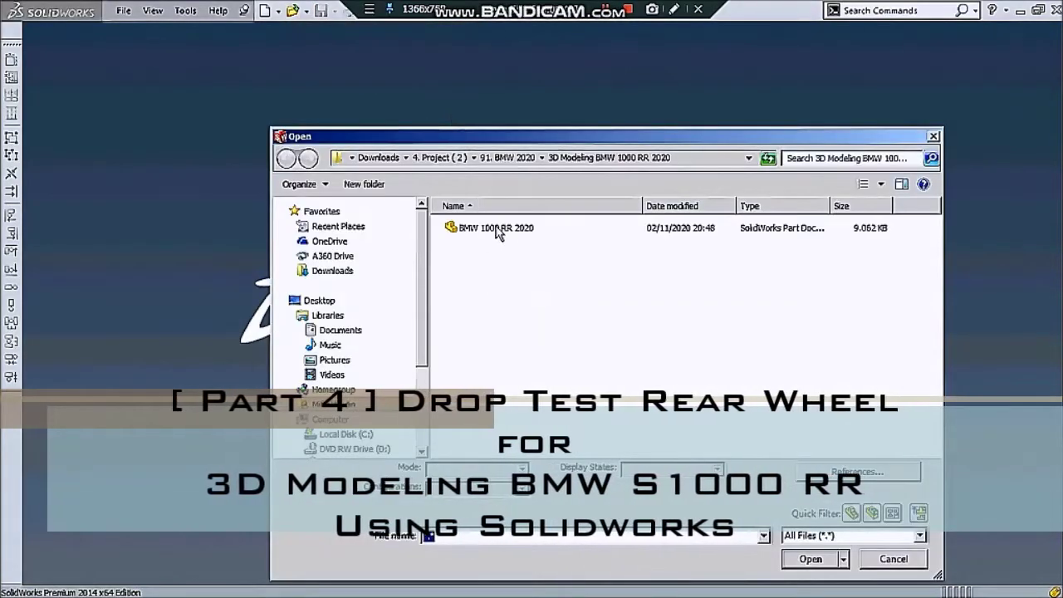
pyautogui.click(508, 232)
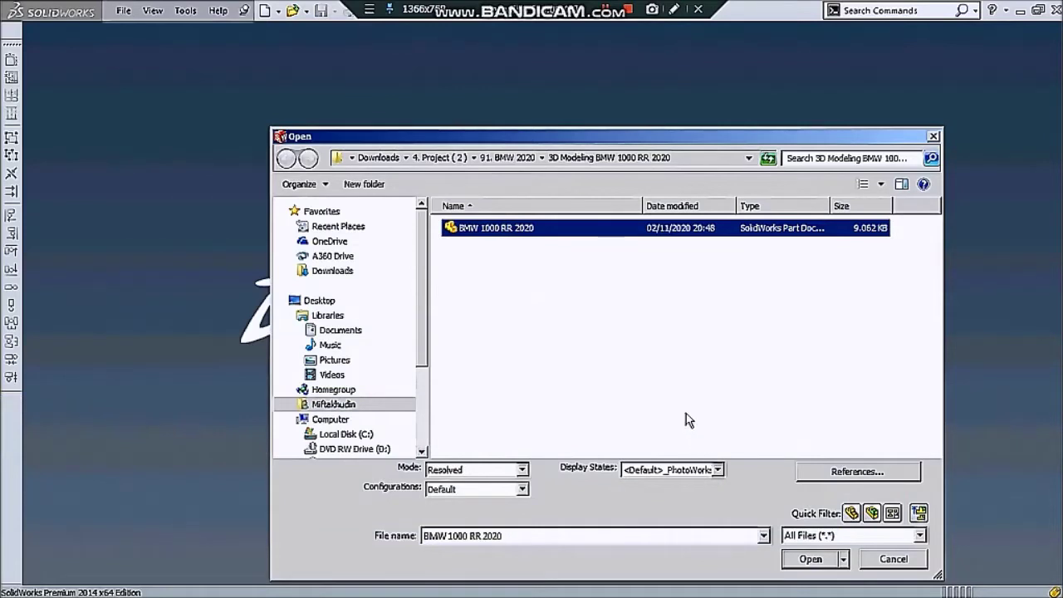
pyautogui.click(525, 159)
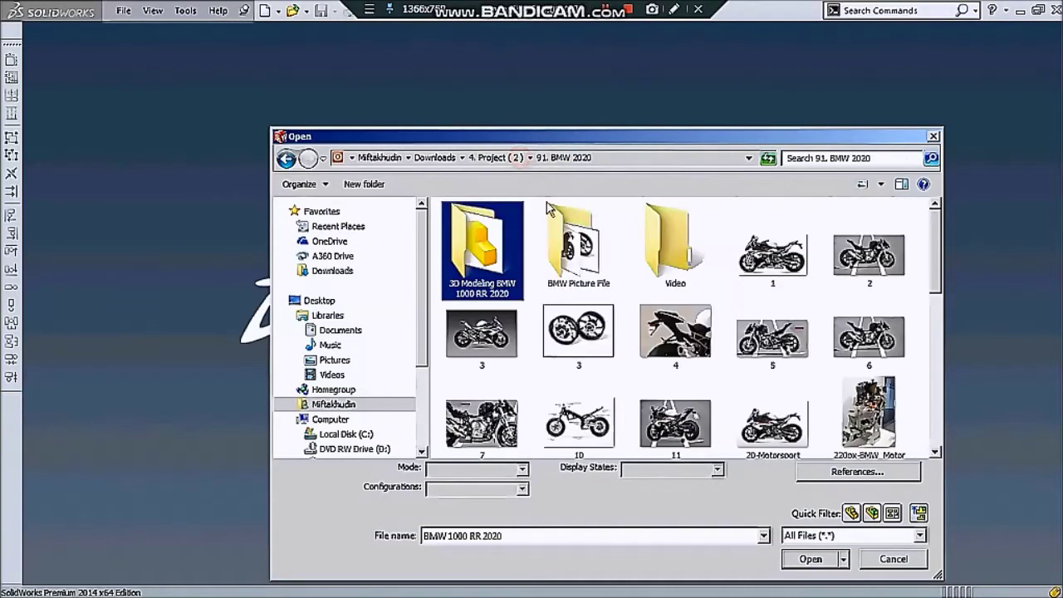
pyautogui.click(581, 266)
pyautogui.doubleClick(685, 275)
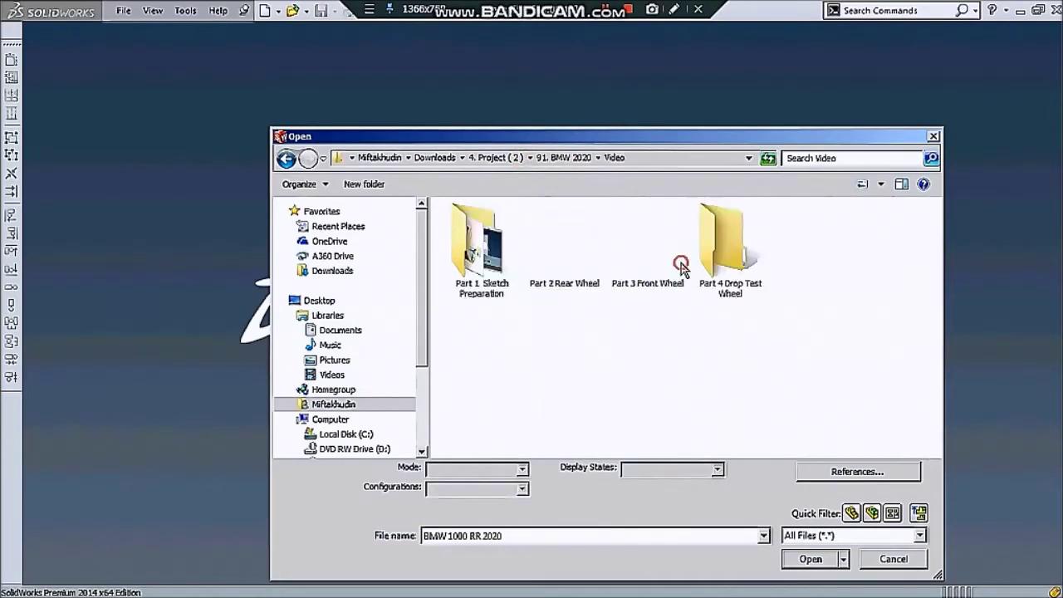
pyautogui.click(558, 272)
pyautogui.doubleClick(735, 269)
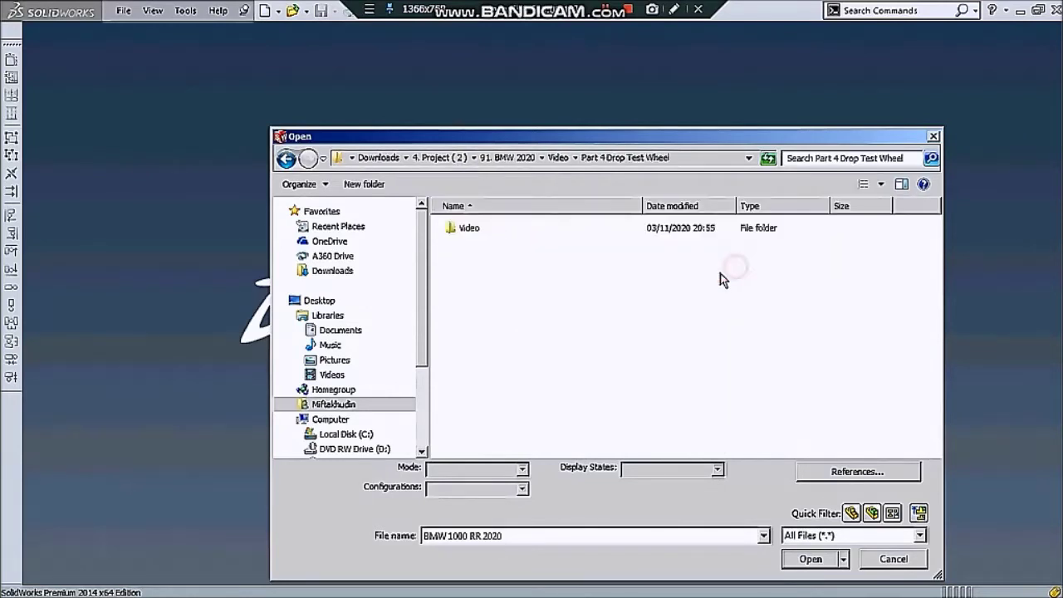
pyautogui.rightClick(540, 284)
pyautogui.moveTo(581, 447)
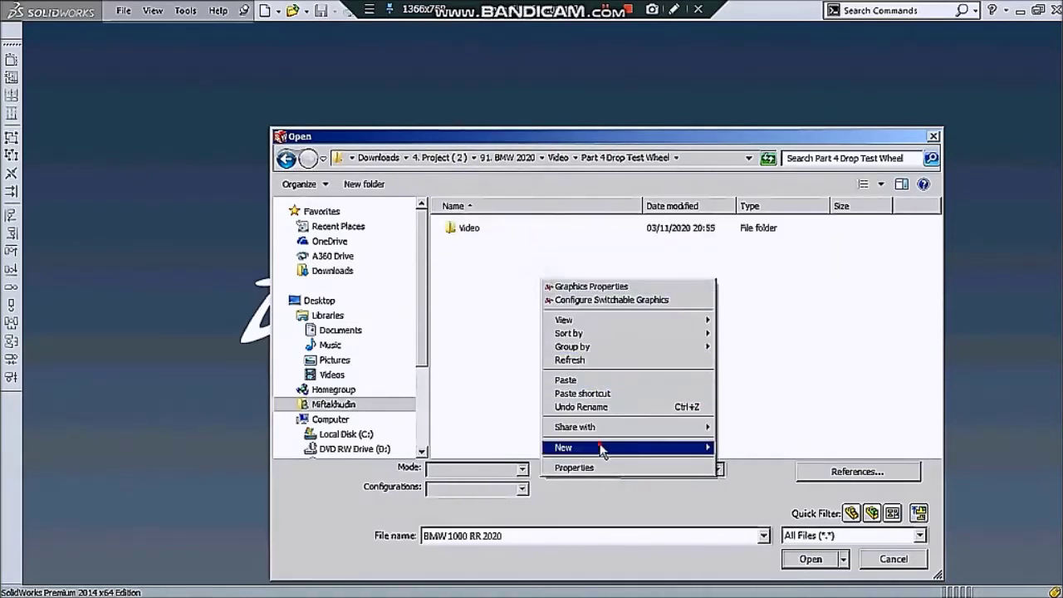
pyautogui.click(758, 215)
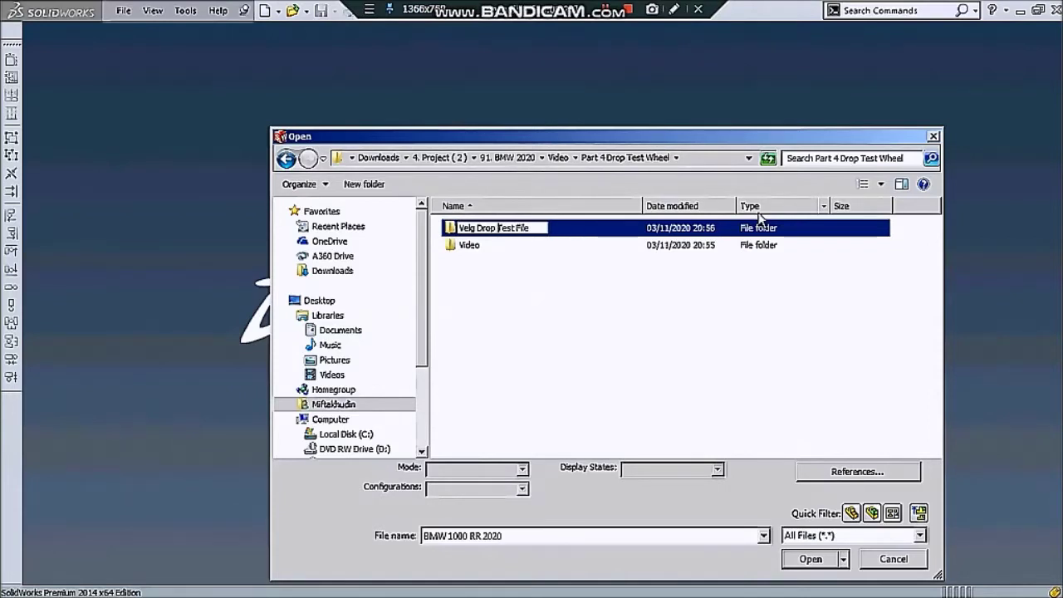
# Name the new folder 'Velg Drop Test File' and go into it.
pyautogui.press('Return')
pyautogui.click(680, 336)
pyautogui.click(671, 231)
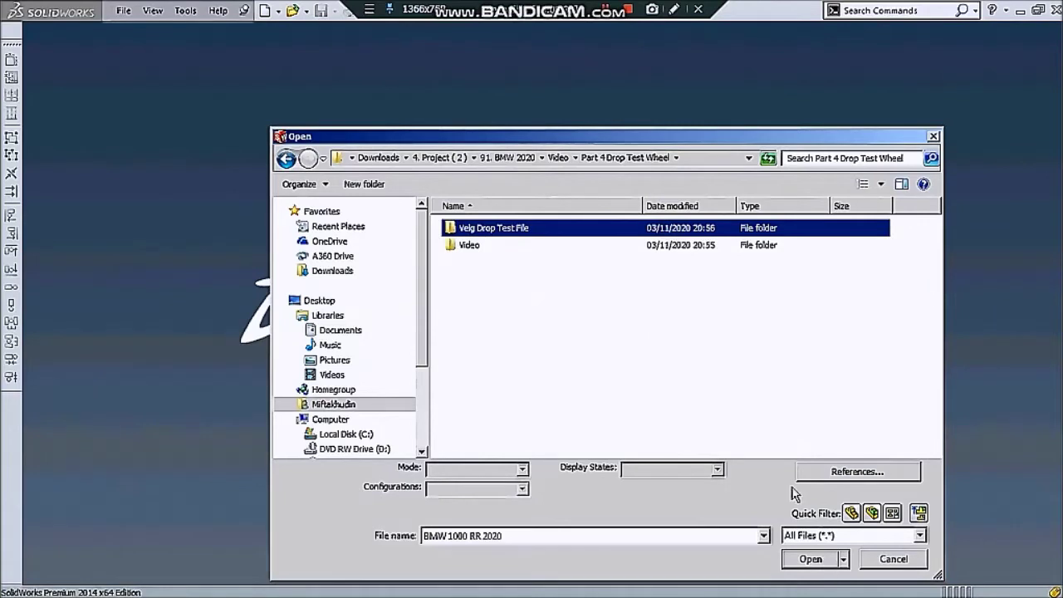
pyautogui.doubleClick(719, 231)
# Paste the BMW part file into the folder and rename it 'Front Velg'.
pyautogui.rightClick(666, 296)
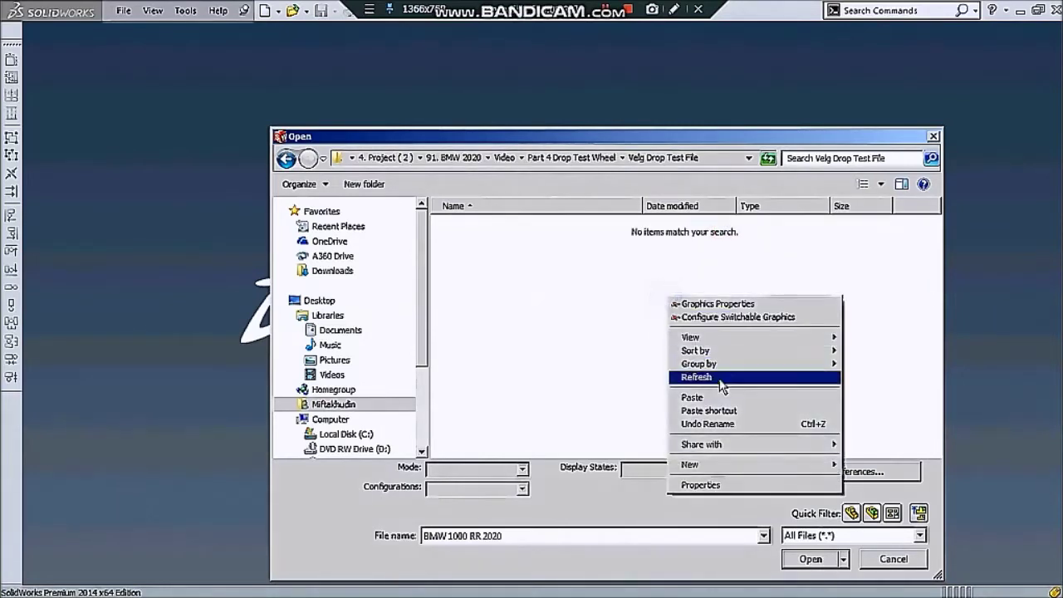
pyautogui.click(716, 397)
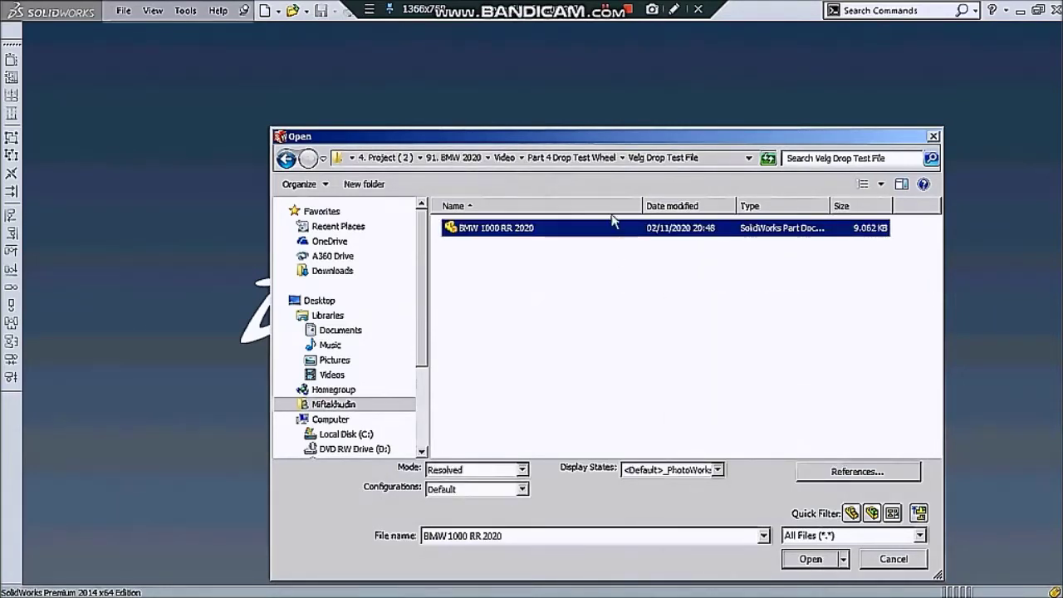
pyautogui.rightClick(613, 237)
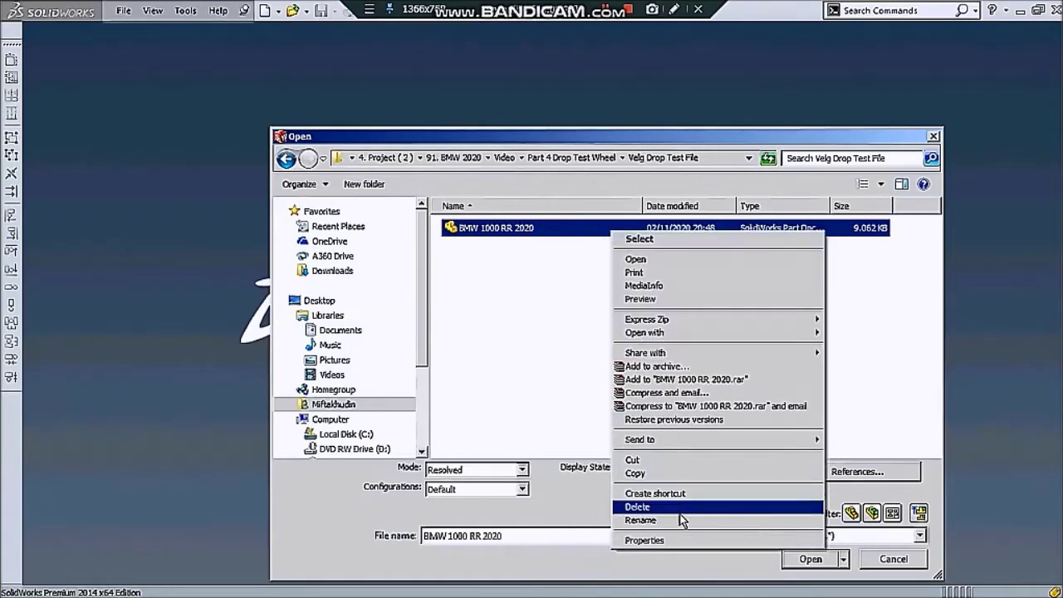
pyautogui.click(677, 516)
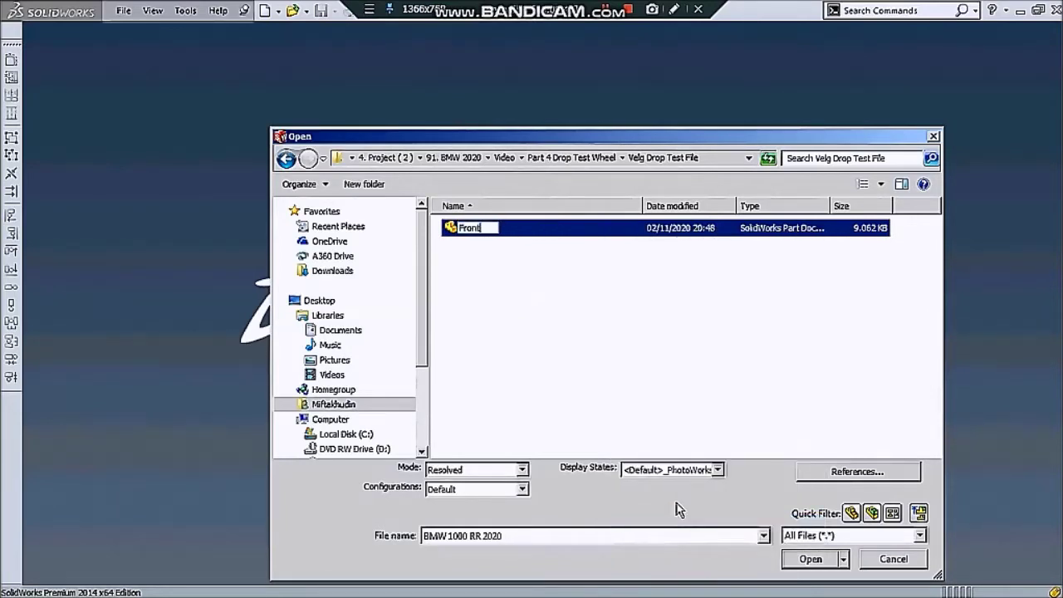
pyautogui.write('Front Velg')
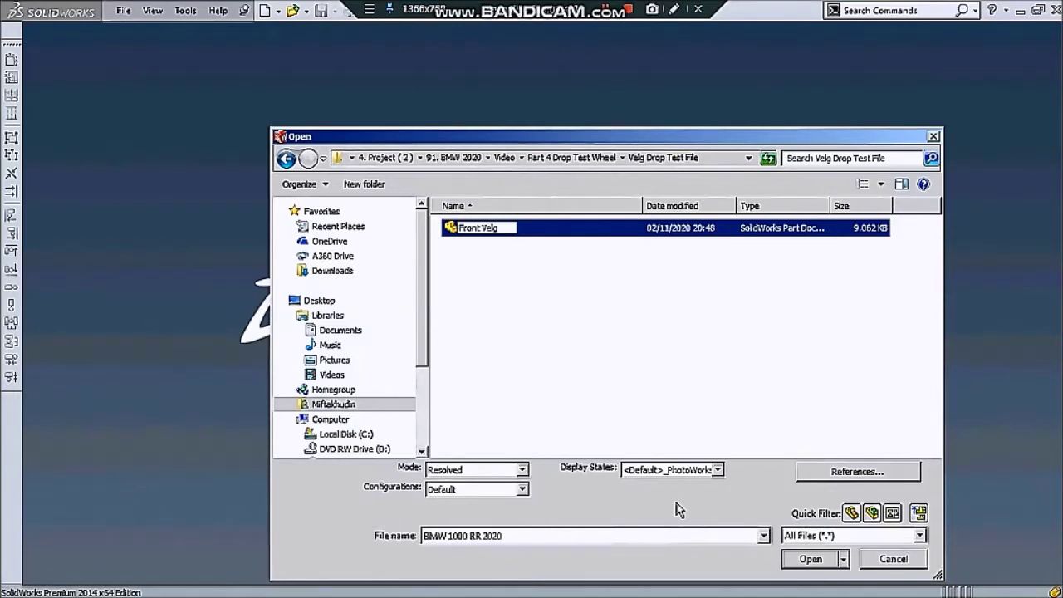
pyautogui.press('Return')
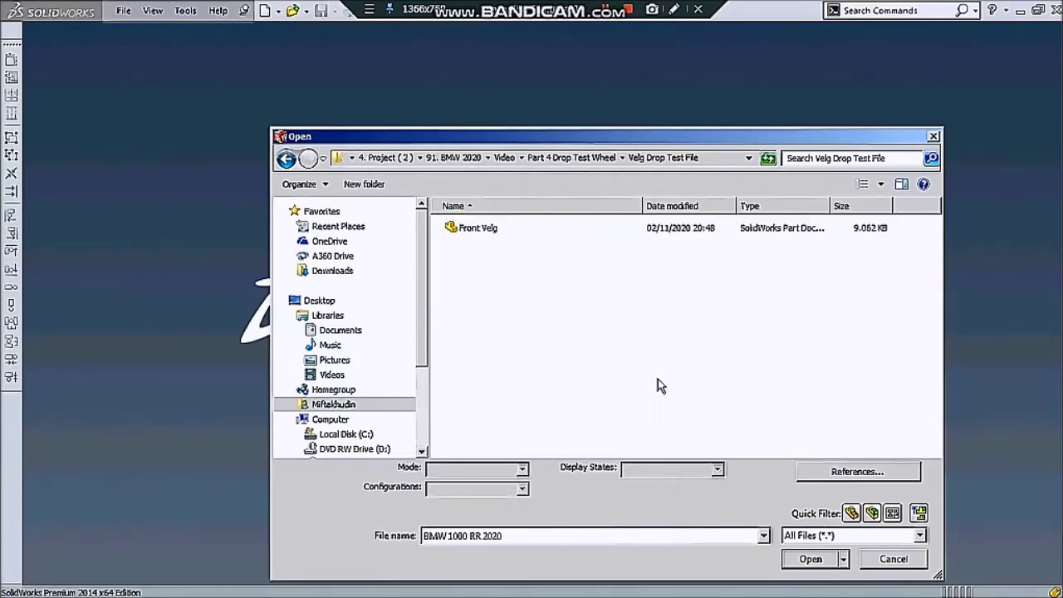
# Duplicate Front Velg and rename the copy 'Rear Velg'.
pyautogui.click(496, 232)
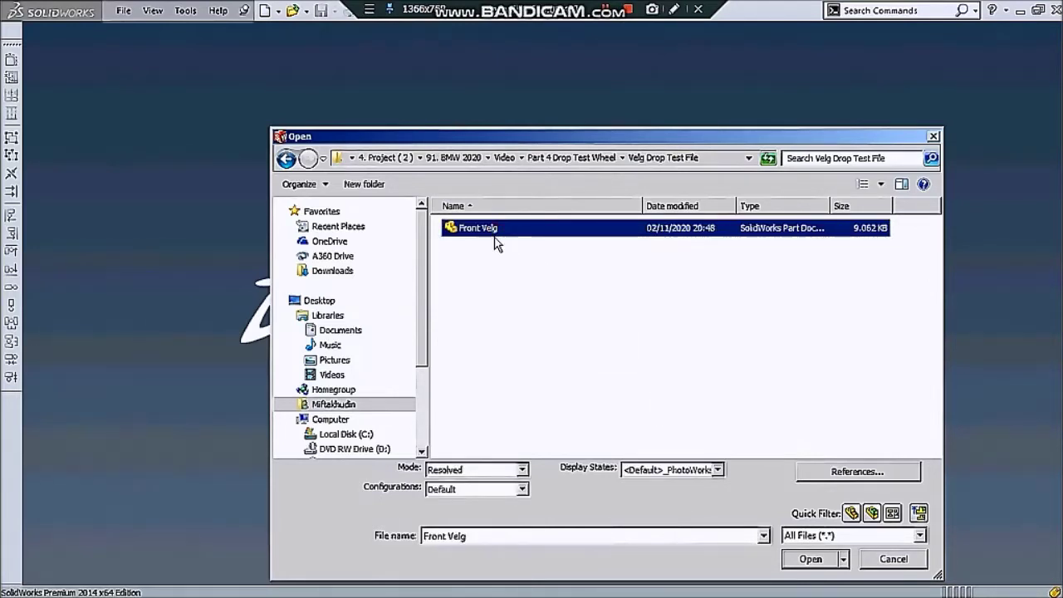
pyautogui.hotkey('ctrl', 'c')
pyautogui.hotkey('ctrl', 'v')
pyautogui.rightClick(515, 227)
pyautogui.click(565, 515)
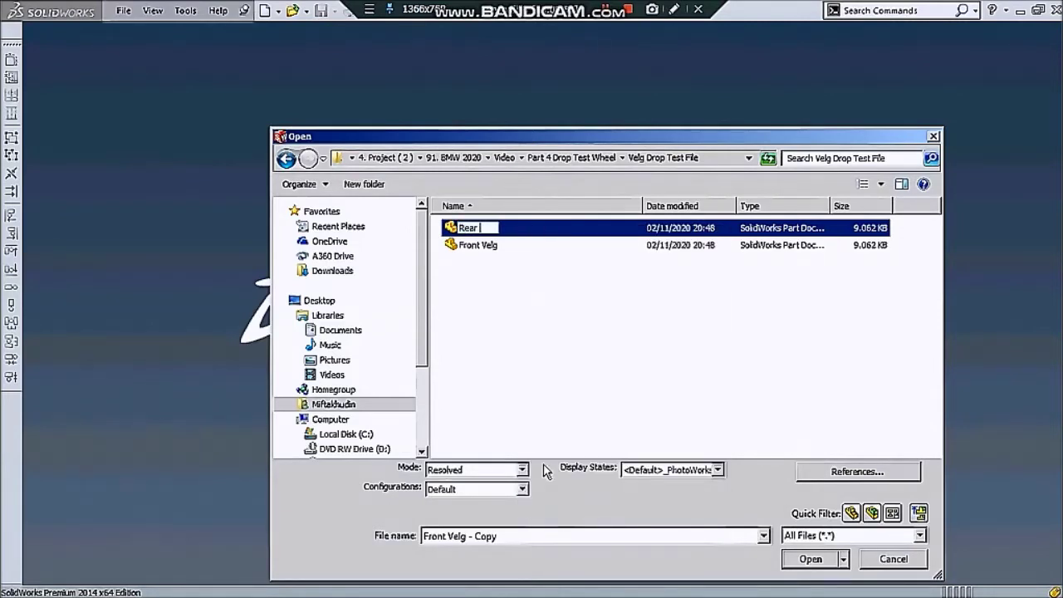
pyautogui.write('Velg')
pyautogui.press('Return')
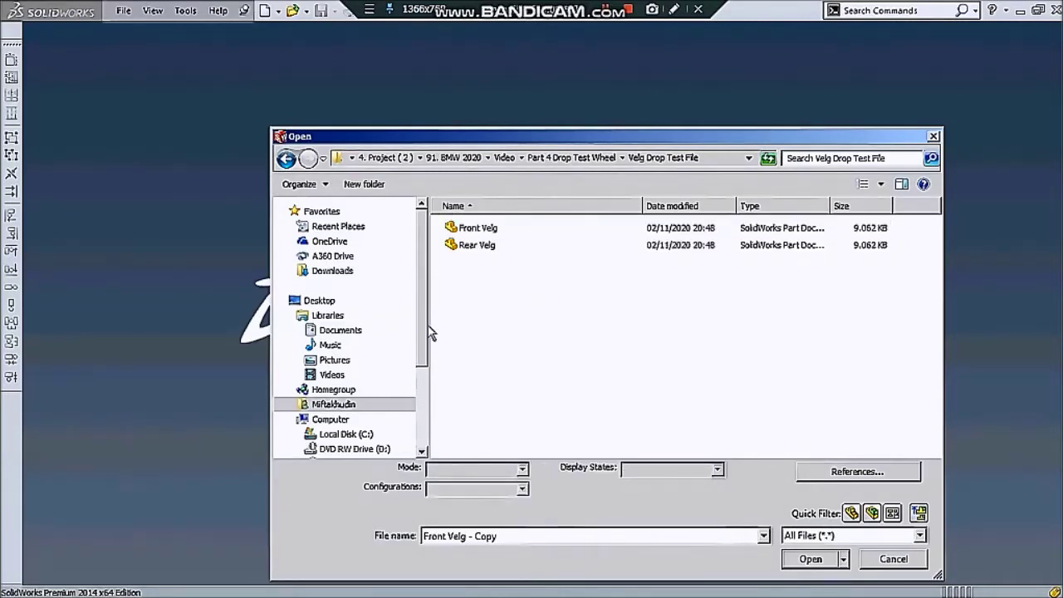
# Open the Rear Velg part file.
pyautogui.click(487, 245)
pyautogui.click(484, 229)
pyautogui.click(485, 245)
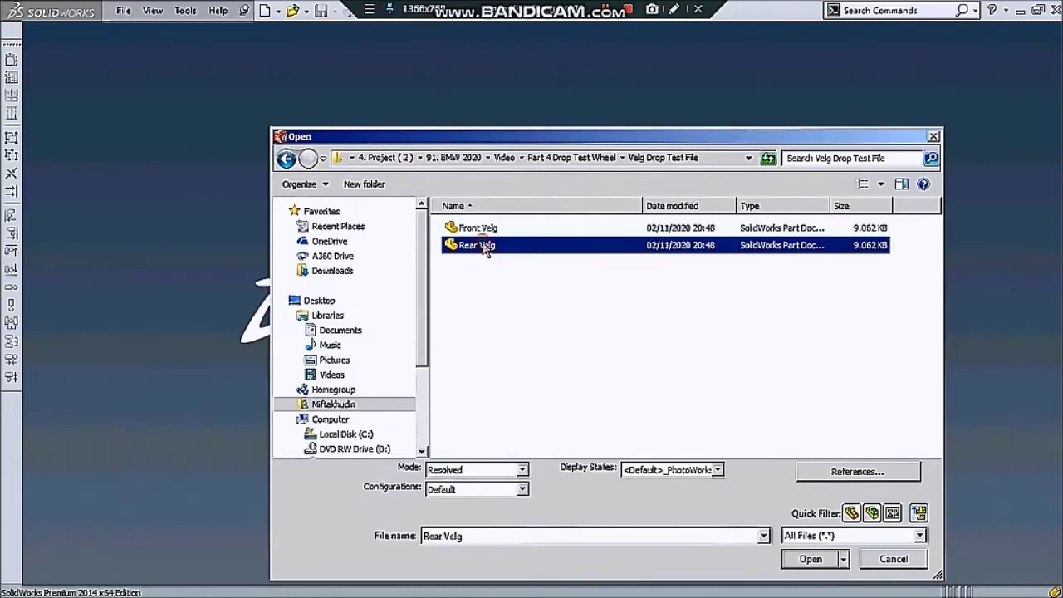
pyautogui.click(812, 561)
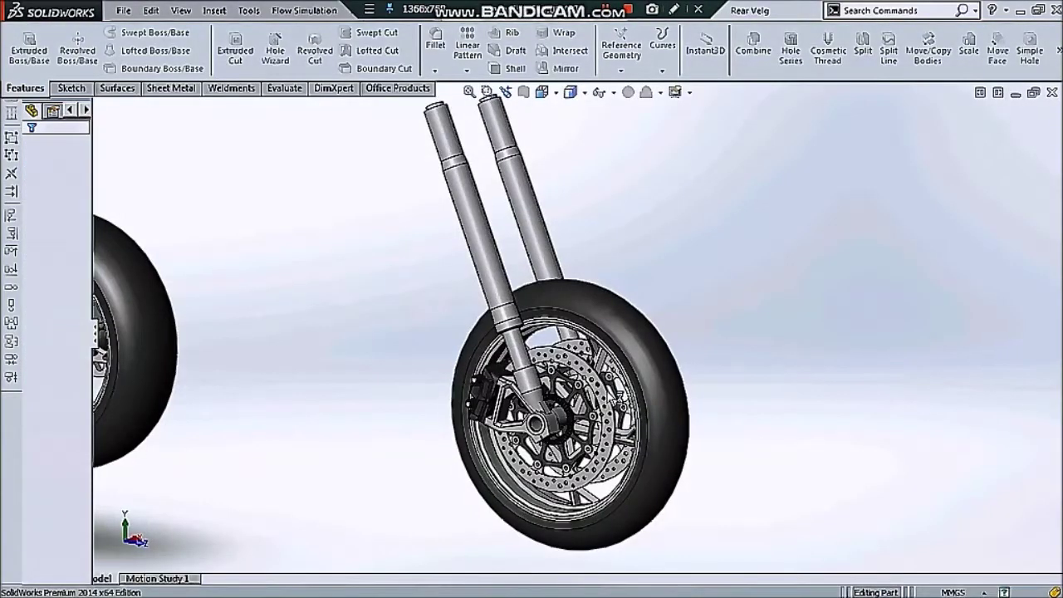
# Start Delete/Keep Body and box-select all bodies of both wheels.
pyautogui.press('f')
pyautogui.scroll(-2, 435, 308)
pyautogui.scroll(3, 448, 316)
pyautogui.scroll(-3, 584, 341)
pyautogui.moveTo(584, 341)
pyautogui.mouseDown(button='middle')
pyautogui.moveTo(627, 326)
pyautogui.moveTo(554, 267)
pyautogui.mouseUp(button='middle')
pyautogui.scroll(2, 573, 238)
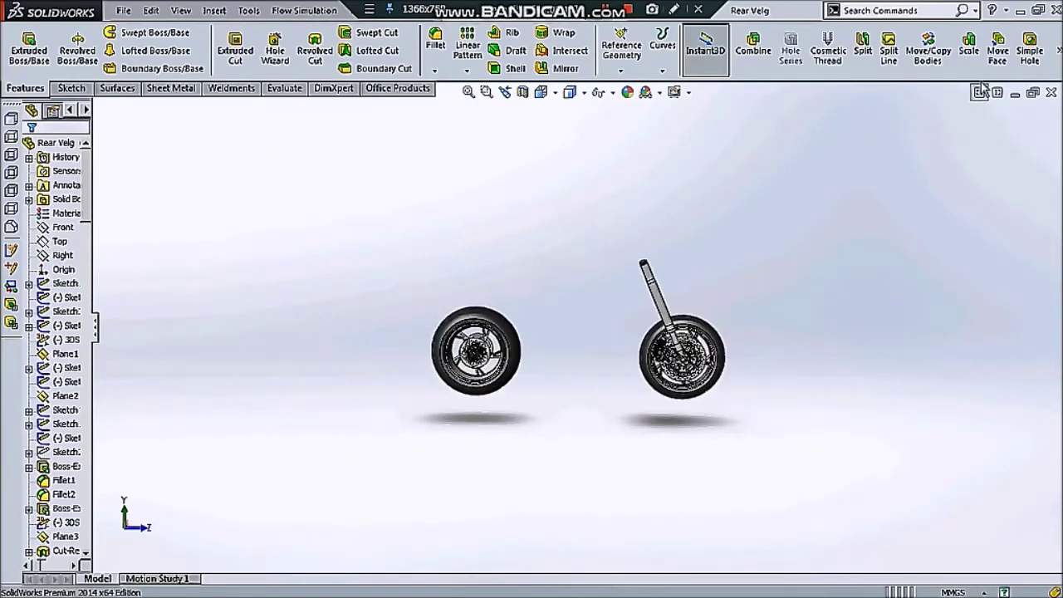
pyautogui.click(1056, 50)
pyautogui.click(1020, 107)
pyautogui.scroll(2, 422, 234)
pyautogui.moveTo(397, 221)
pyautogui.mouseDown()
pyautogui.moveTo(695, 396)
pyautogui.moveTo(737, 407)
pyautogui.mouseUp()
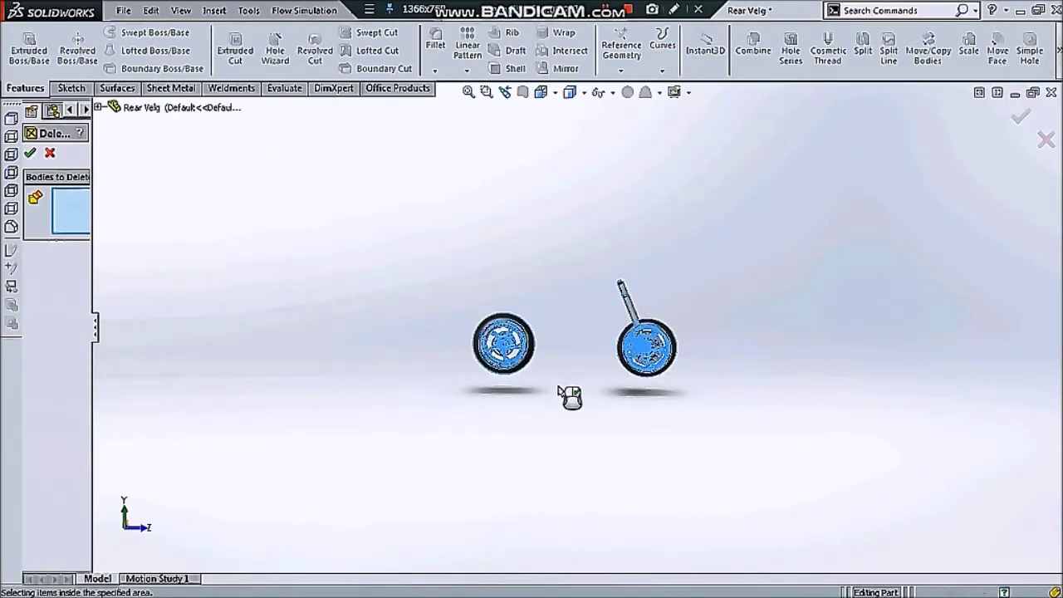
# Zoom and orbit around the model to inspect the remaining rear wheel rim.
pyautogui.scroll(-3, 539, 382)
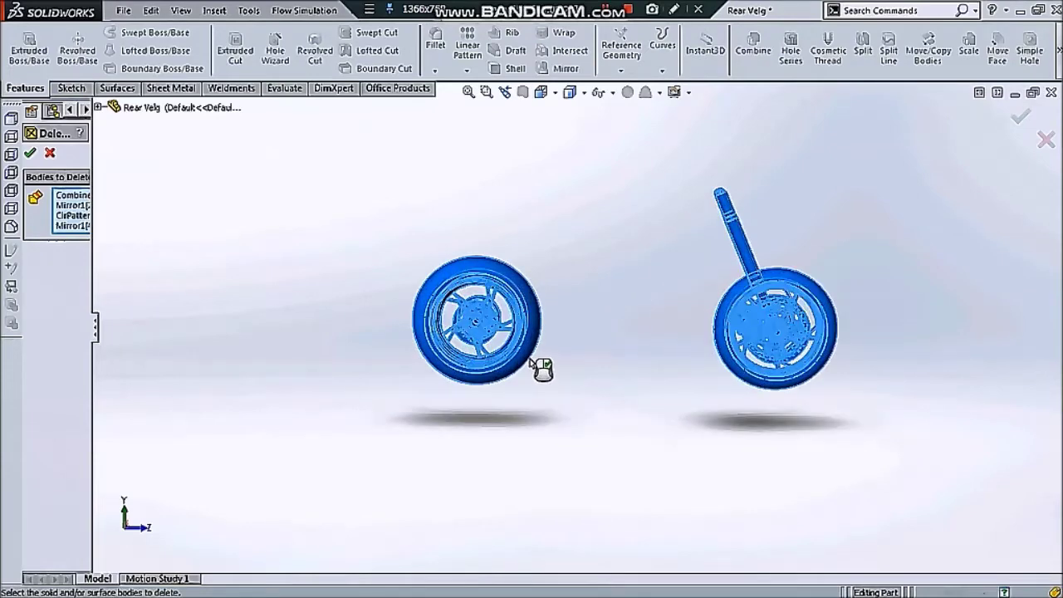
pyautogui.scroll(-3, 536, 369)
pyautogui.scroll(-2, 515, 363)
pyautogui.scroll(1, 485, 366)
pyautogui.scroll(2, 487, 368)
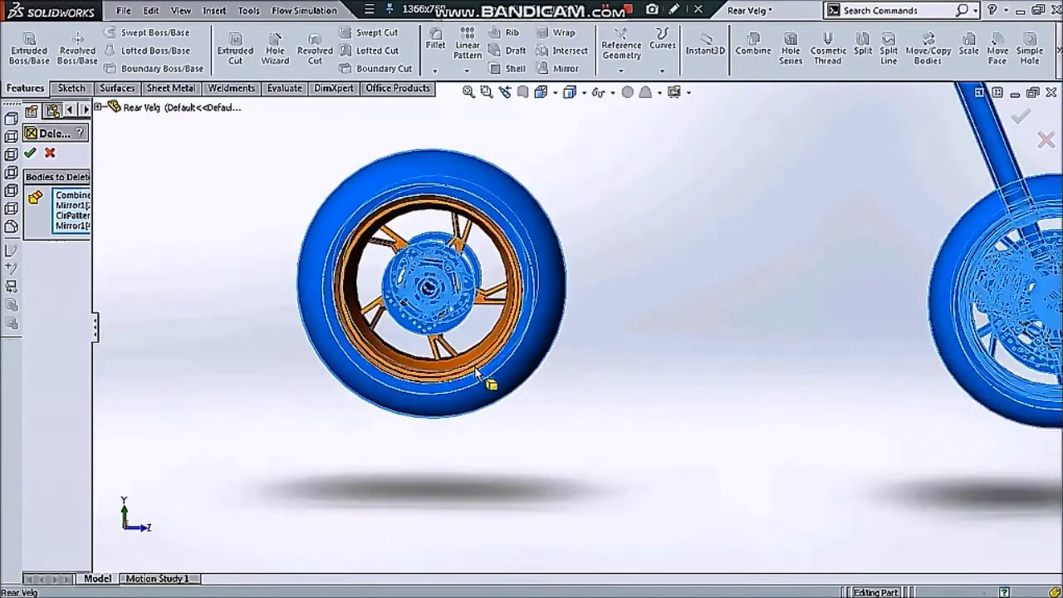
pyautogui.scroll(2, 487, 368)
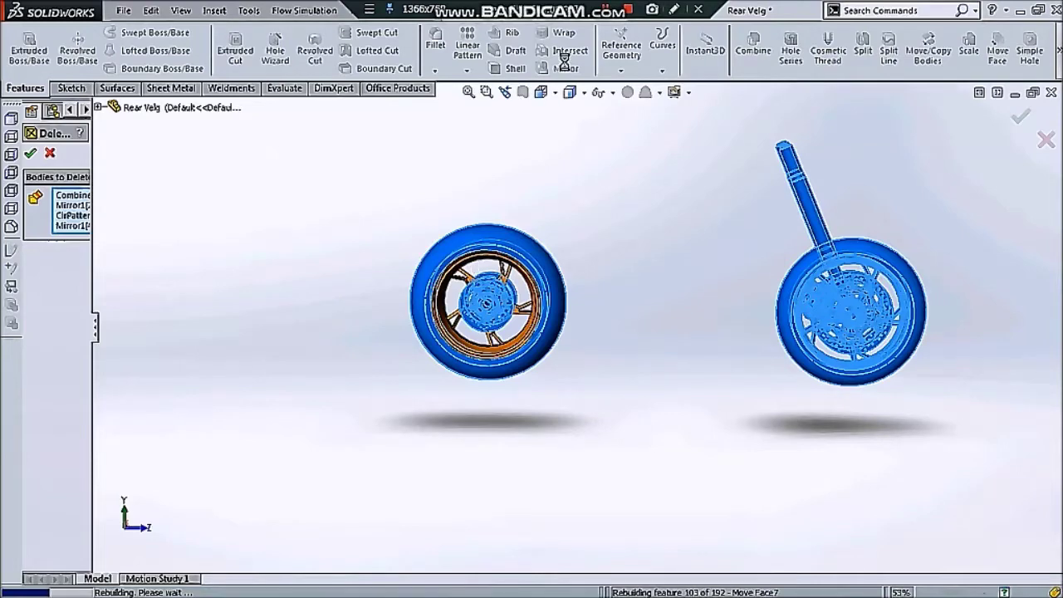
pyautogui.scroll(-3, 498, 299)
pyautogui.moveTo(498, 299)
pyautogui.mouseDown(button='middle')
pyautogui.moveTo(511, 253)
pyautogui.moveTo(474, 275)
pyautogui.mouseUp(button='middle')
pyautogui.scroll(3, 474, 274)
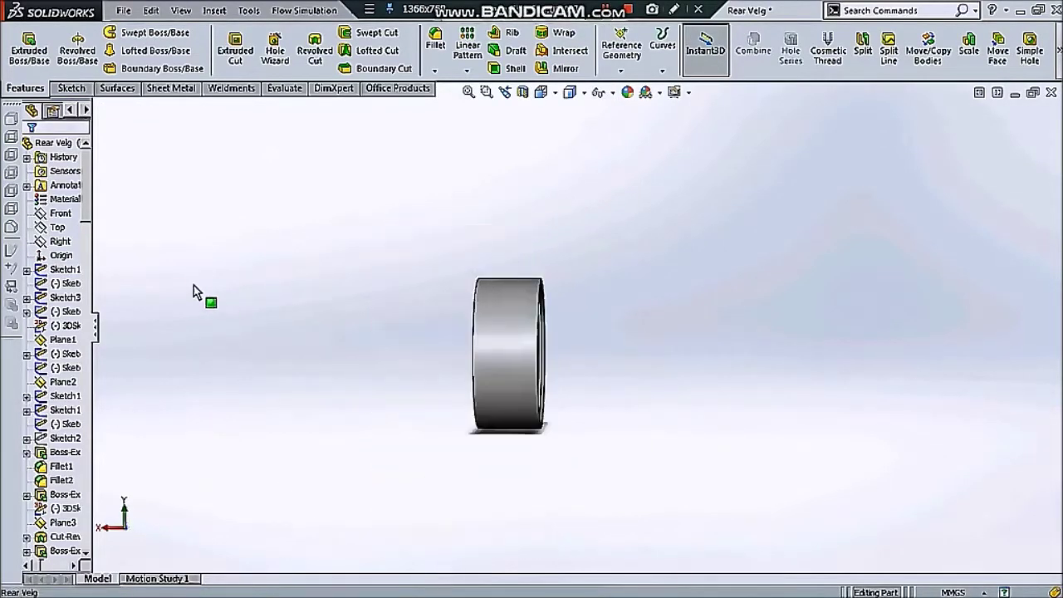
# Turn the view normal to the Front plane.
pyautogui.click(58, 214)
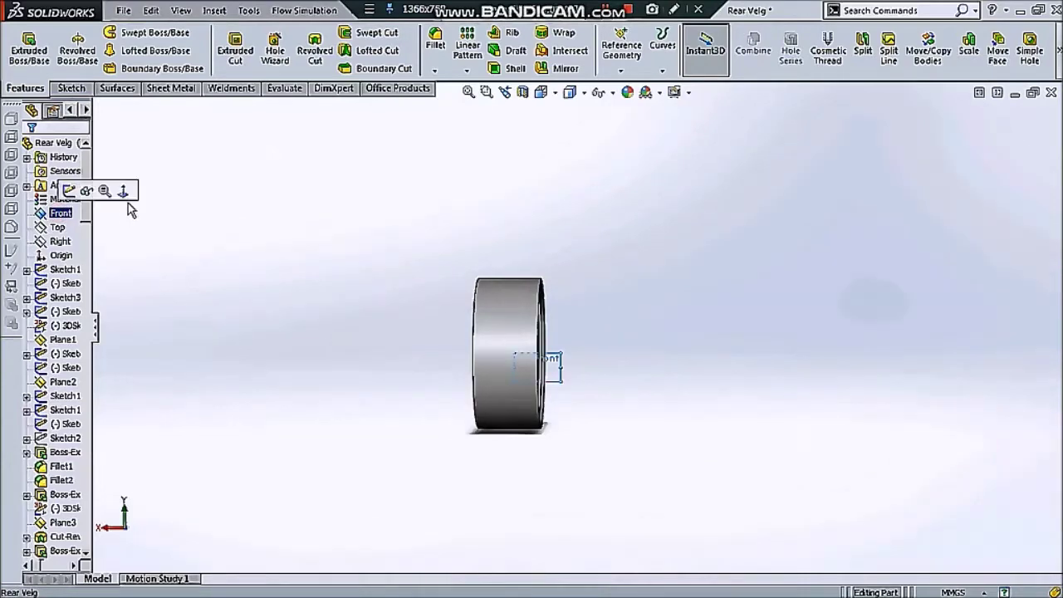
pyautogui.click(129, 186)
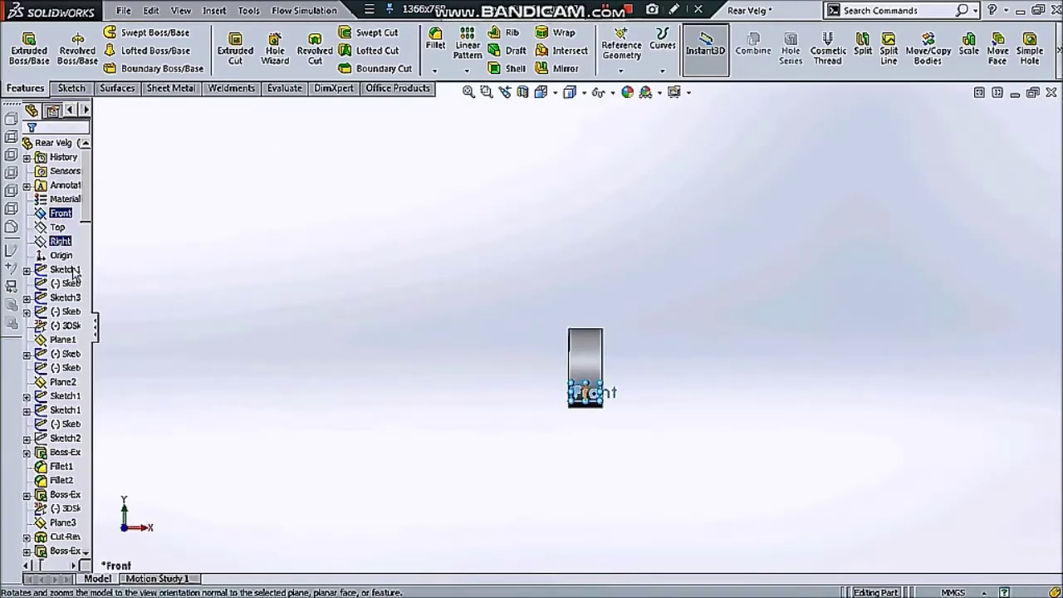
pyautogui.scroll(-5, 60, 332)
pyautogui.scroll(-5, 60, 373)
pyautogui.scroll(-5, 60, 457)
pyautogui.scroll(-5, 60, 538)
pyautogui.scroll(-3, 58, 498)
pyautogui.scroll(-3, 52, 440)
pyautogui.scroll(-3, 43, 390)
# Check Plane5 and Plane4 in the history, then set the view Normal To Plane3.
pyautogui.click(40, 367)
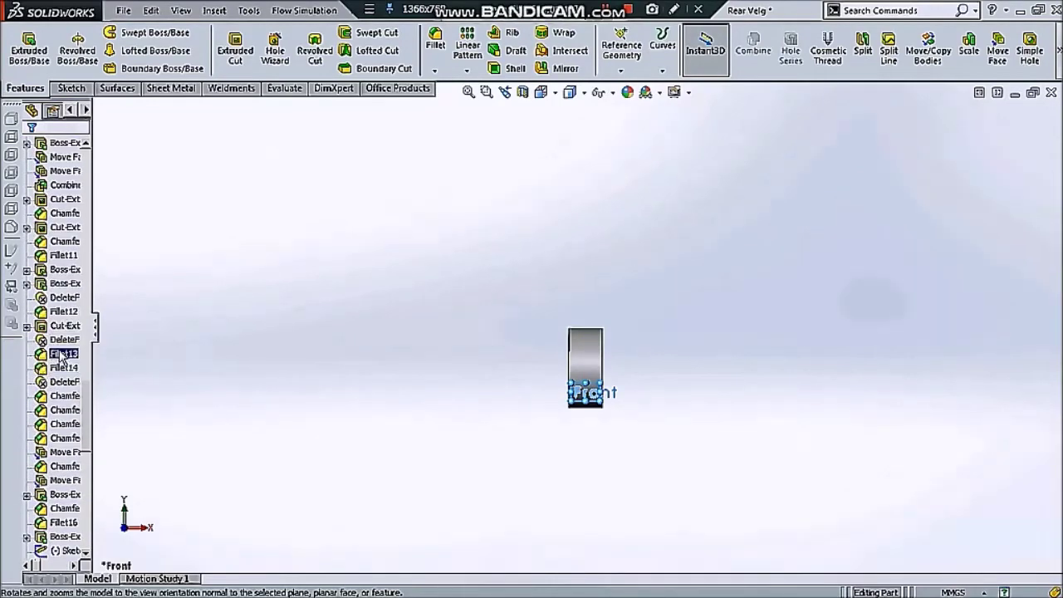
pyautogui.scroll(4, 60, 349)
pyautogui.click(62, 255)
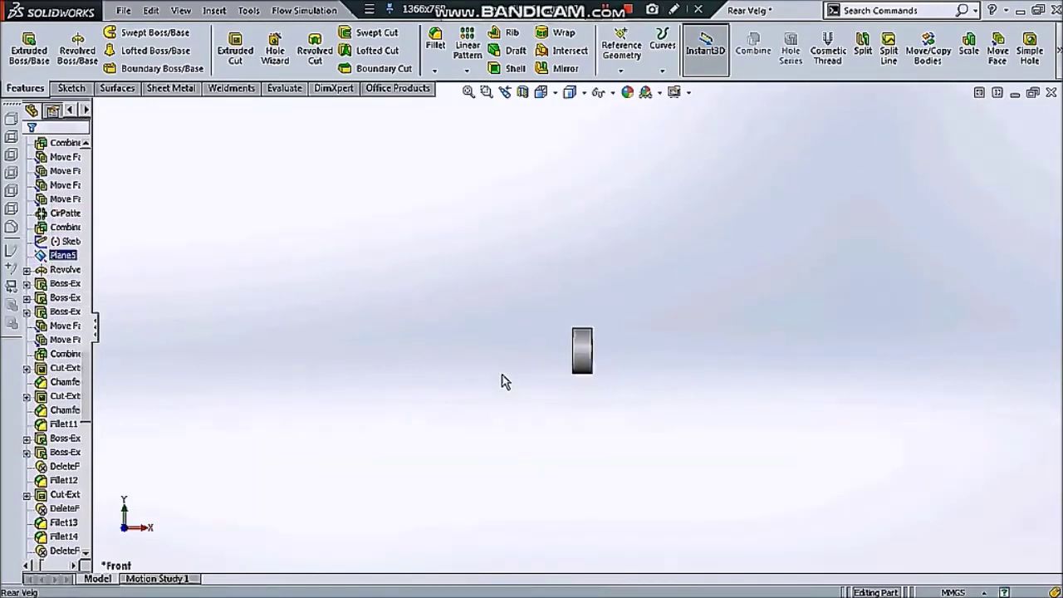
pyautogui.moveTo(508, 377); pyautogui.dragTo(424, 397, button='middle')
pyautogui.scroll(4, 59, 282)
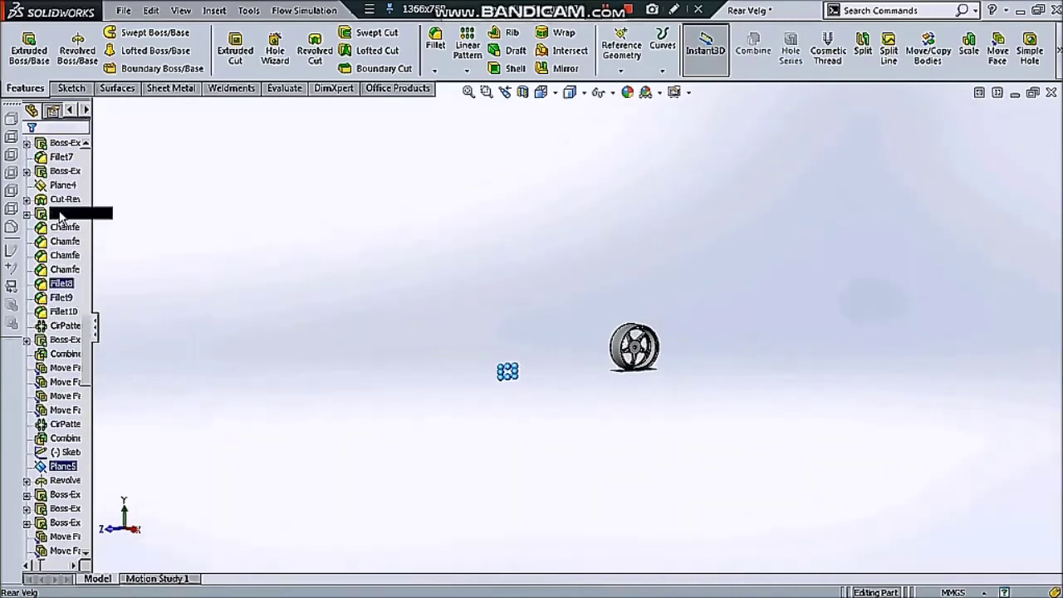
pyautogui.click(63, 212)
pyautogui.scroll(2, 53, 261)
pyautogui.scroll(2, 55, 265)
pyautogui.scroll(2, 56, 270)
pyautogui.scroll(5, 57, 276)
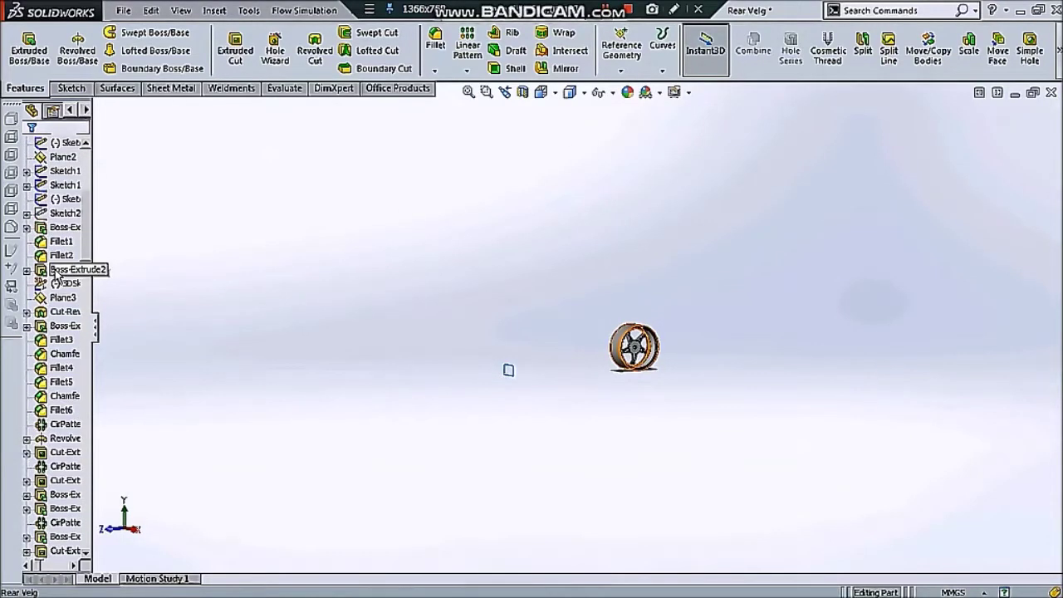
pyautogui.click(61, 339)
pyautogui.click(114, 270)
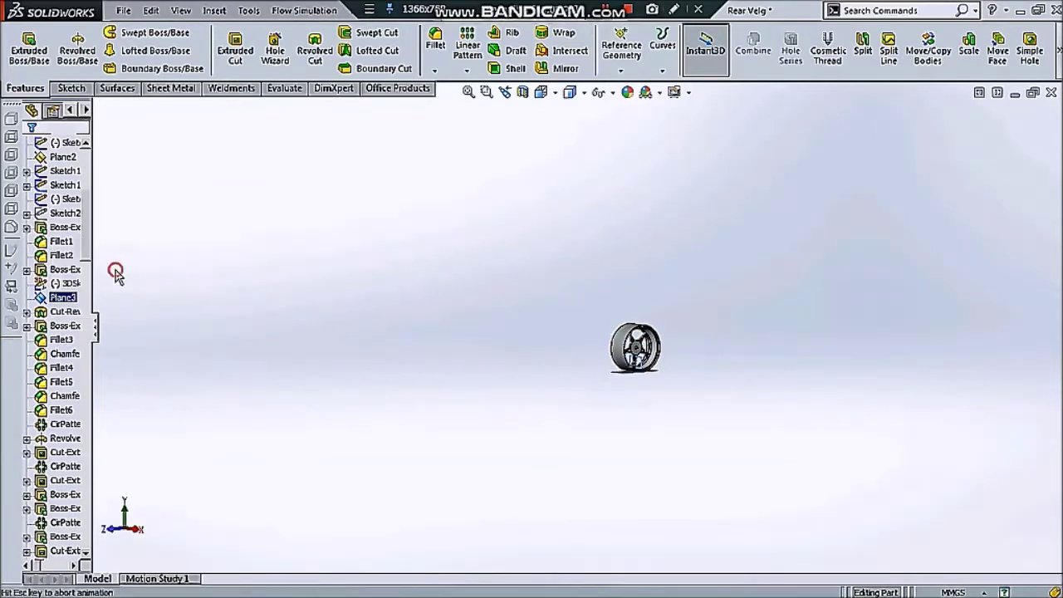
pyautogui.click(71, 88)
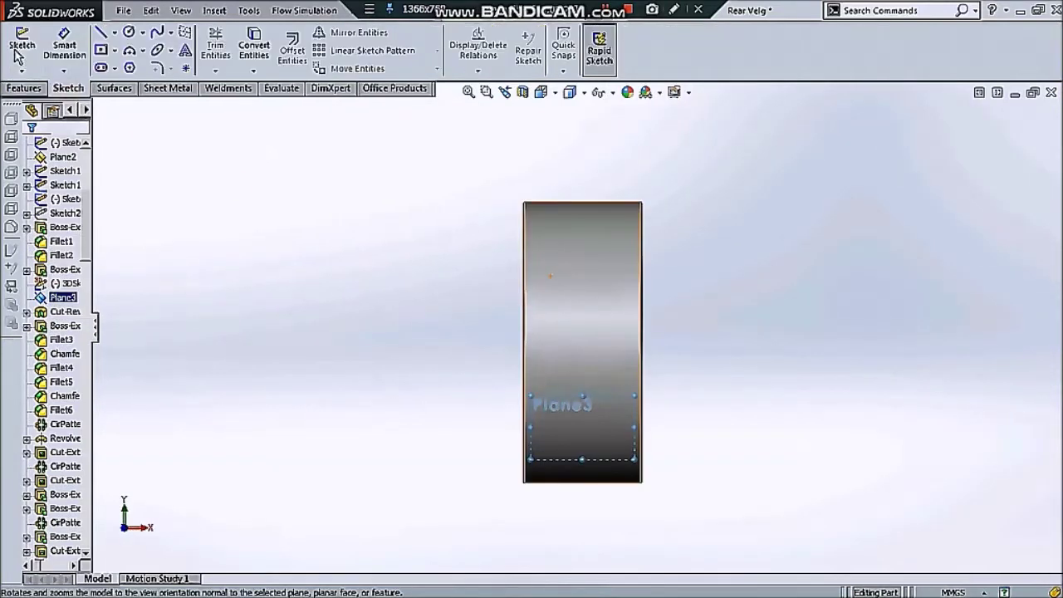
# Start a sketch on Plane3 and switch the model to wireframe display.
pyautogui.click(21, 45)
pyautogui.click(571, 92)
pyautogui.click(572, 190)
pyautogui.scroll(-3, 582, 415)
pyautogui.scroll(-3, 582, 422)
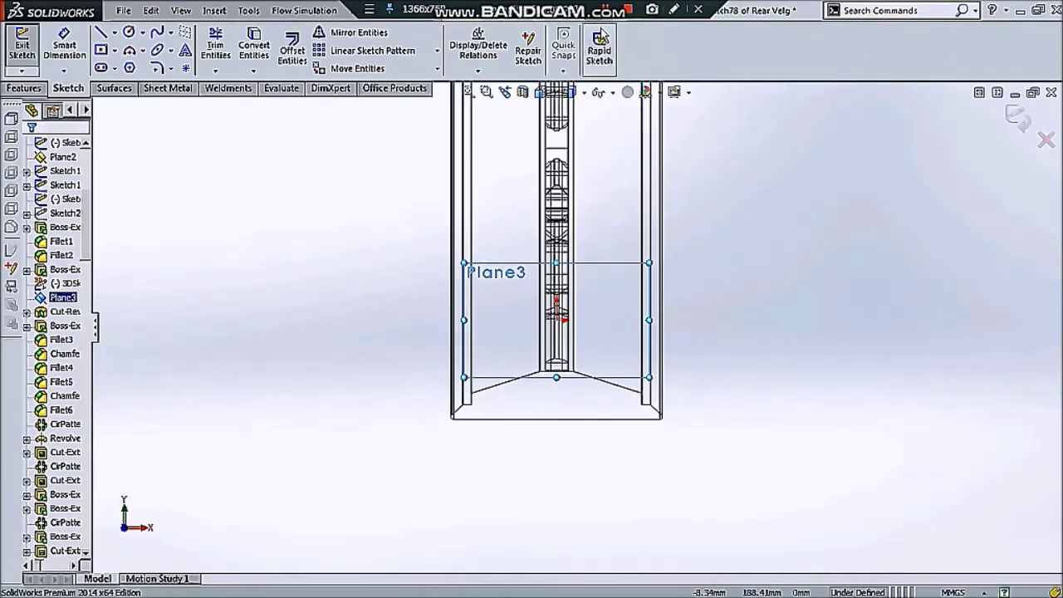
pyautogui.click(325, 266)
pyautogui.scroll(-1, 490, 384)
pyautogui.scroll(-1, 491, 387)
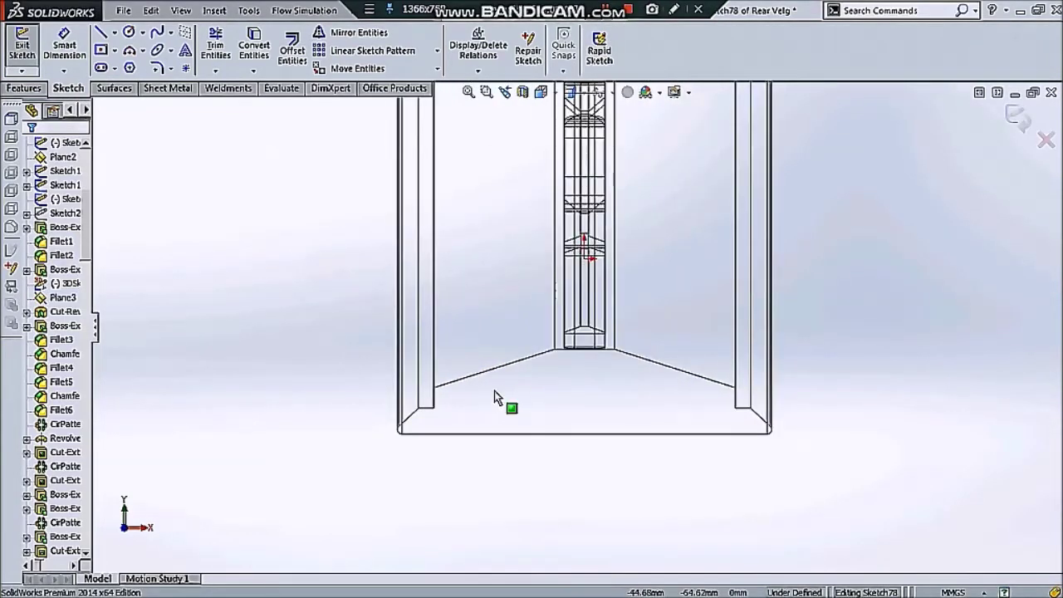
pyautogui.scroll(-1, 496, 390)
pyautogui.scroll(-1, 498, 378)
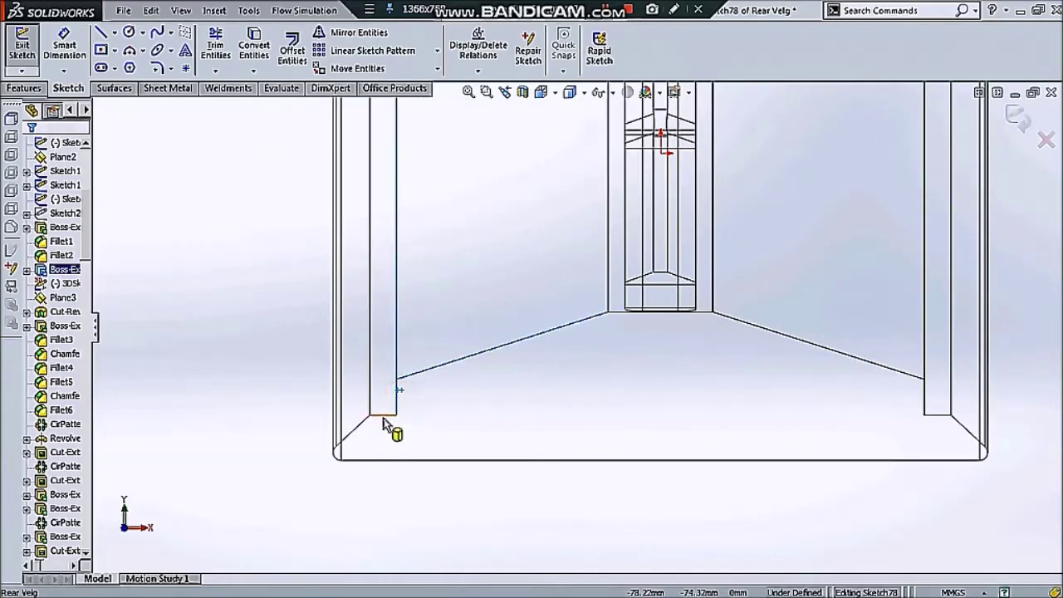
# Convert the left and right slanted inner rim edges into sketch lines.
pyautogui.click(619, 314)
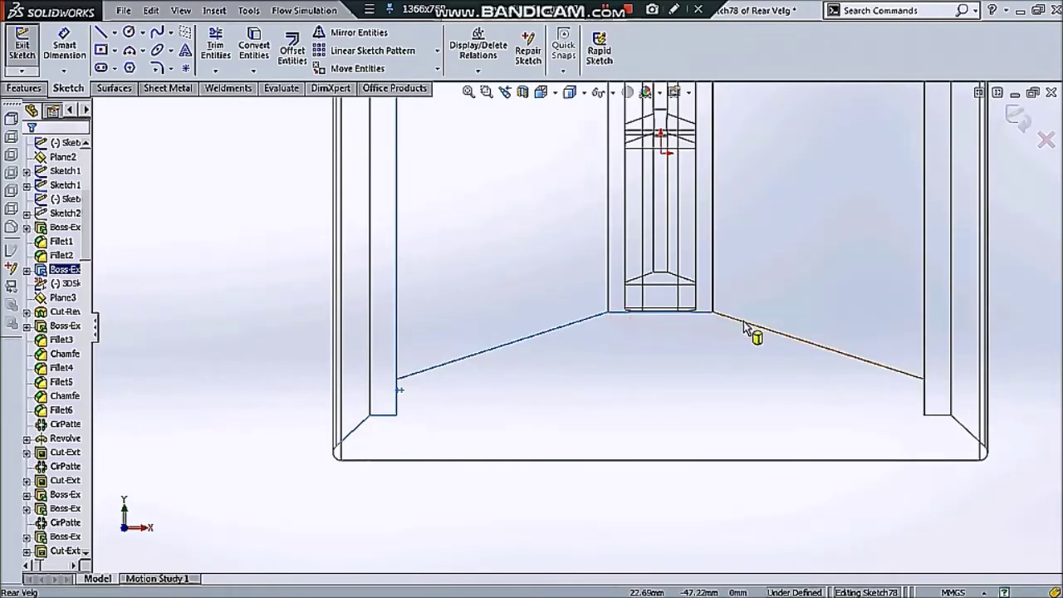
pyautogui.click(930, 410)
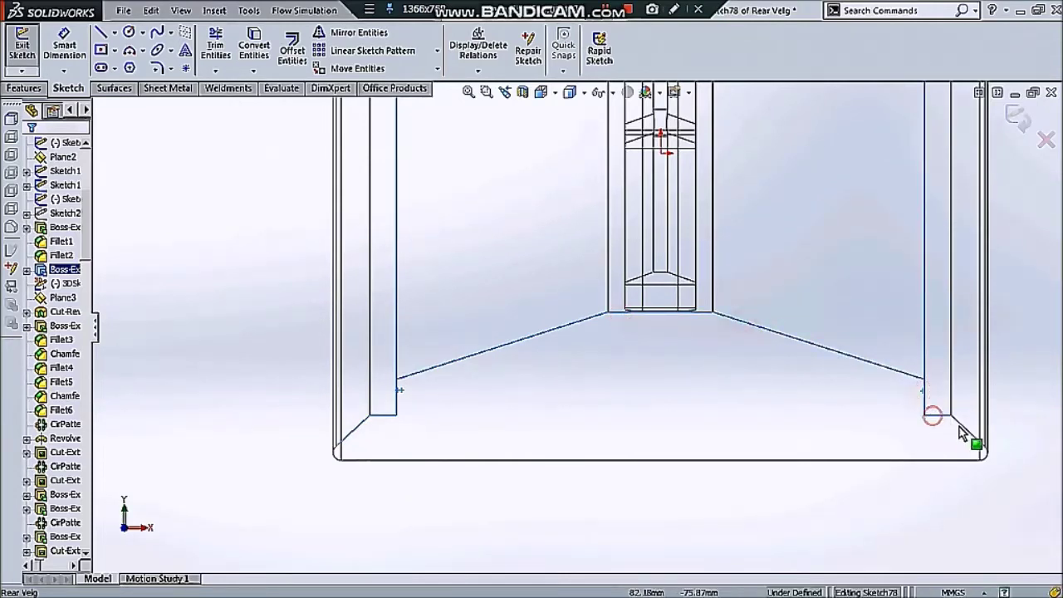
pyautogui.click(254, 46)
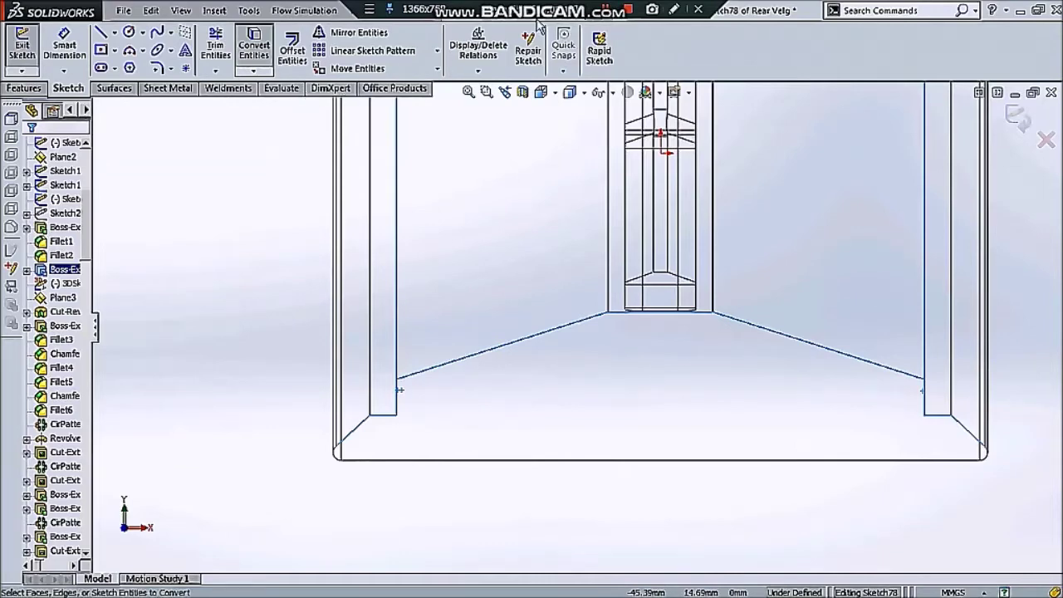
pyautogui.scroll(2, 398, 291)
pyautogui.click(301, 320)
pyautogui.scroll(-2, 446, 337)
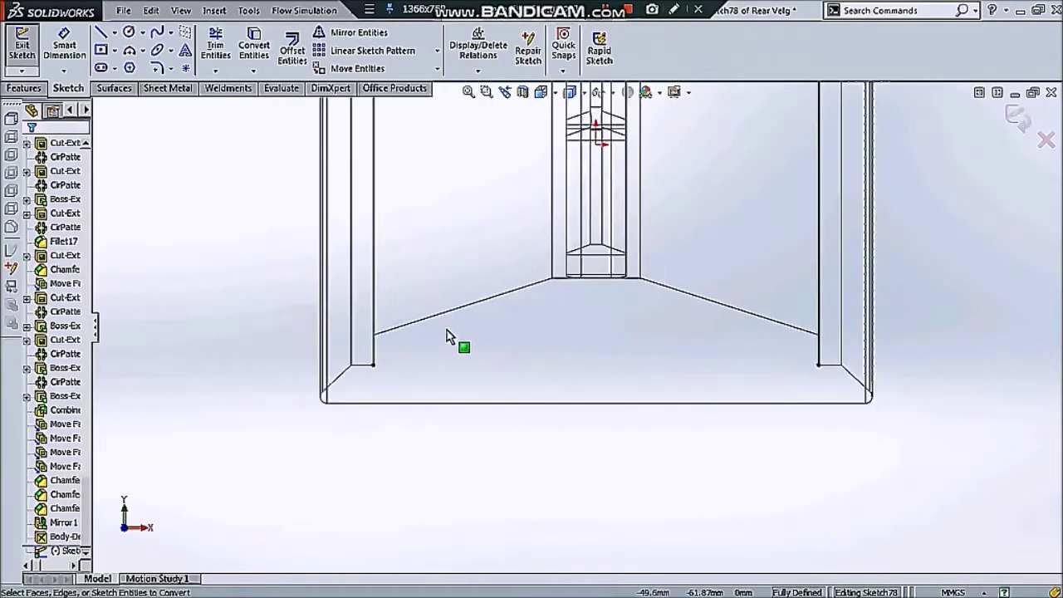
pyautogui.scroll(-1, 570, 182)
# Briefly switch the model to shaded display and back to wireframe.
pyautogui.click(572, 93)
pyautogui.click(571, 112)
pyautogui.click(296, 290)
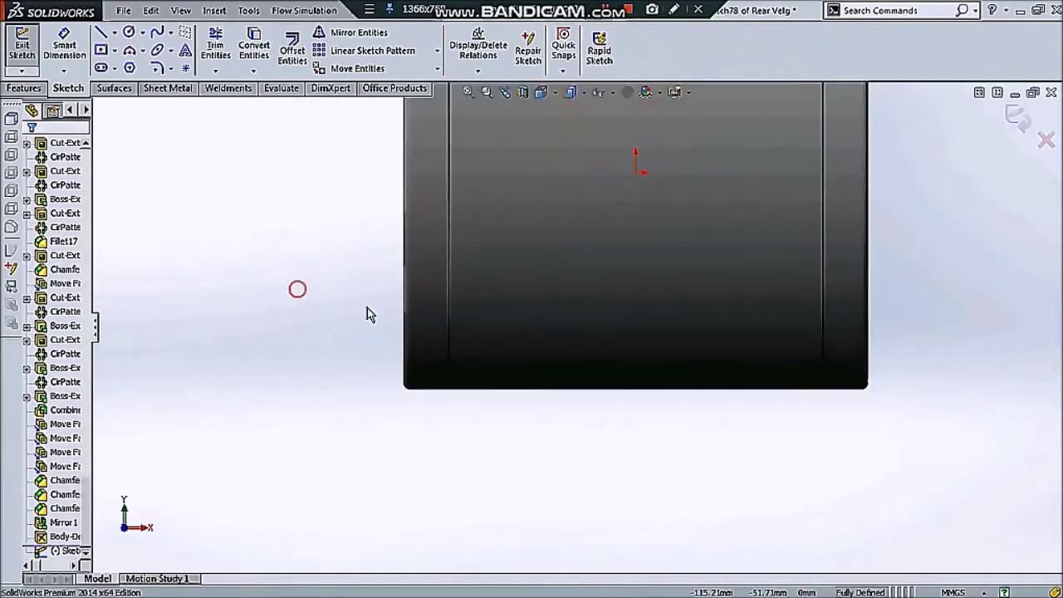
pyautogui.click(572, 92)
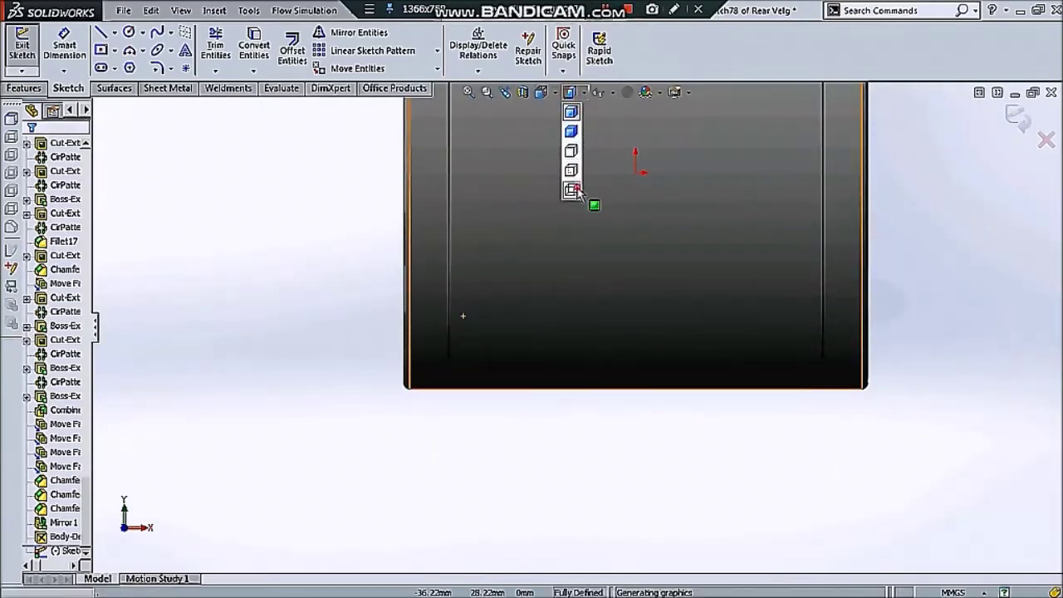
pyautogui.click(571, 189)
# Convert the short horizontal rim edge into a sketch line as well.
pyautogui.click(515, 321)
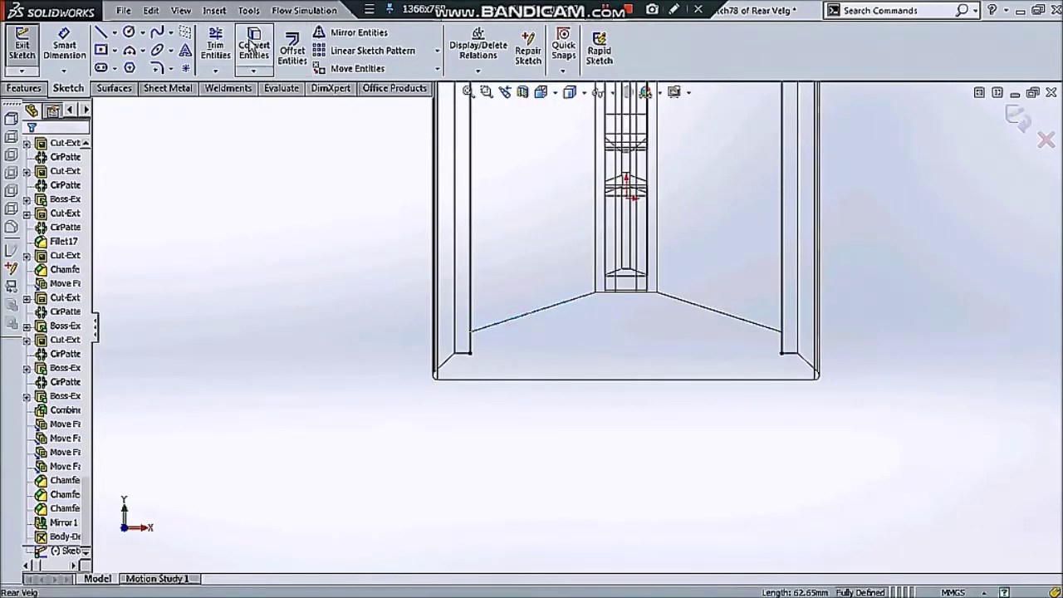
pyautogui.scroll(-3, 577, 282)
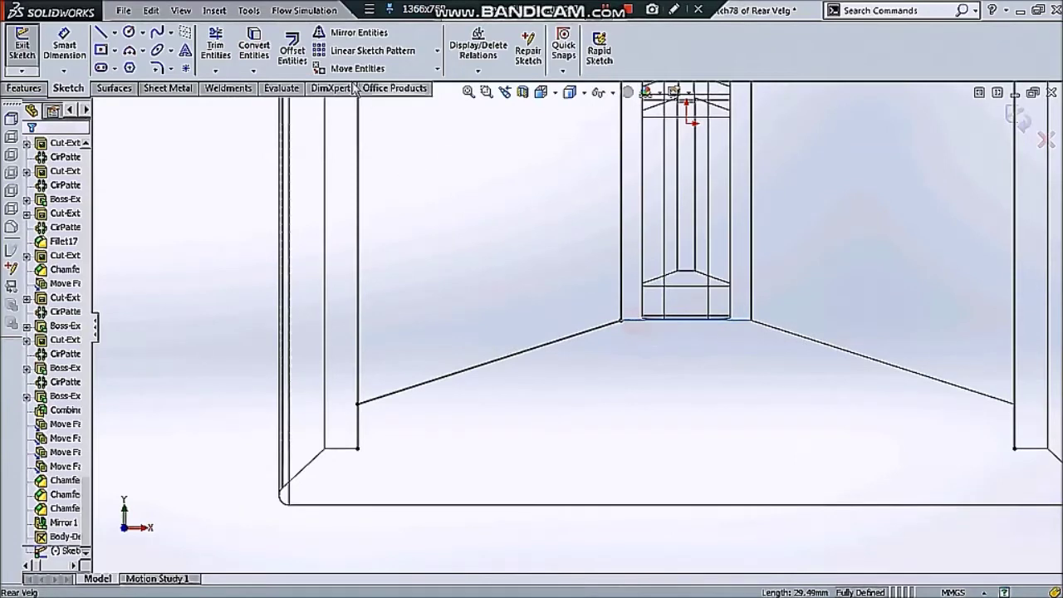
pyautogui.click(771, 339)
pyautogui.click(254, 46)
pyautogui.keyDown('ctrl'); pyautogui.moveTo(346, 453); pyautogui.dragTo(433, 417, button='middle'); pyautogui.keyUp('ctrl')
pyautogui.click(429, 417)
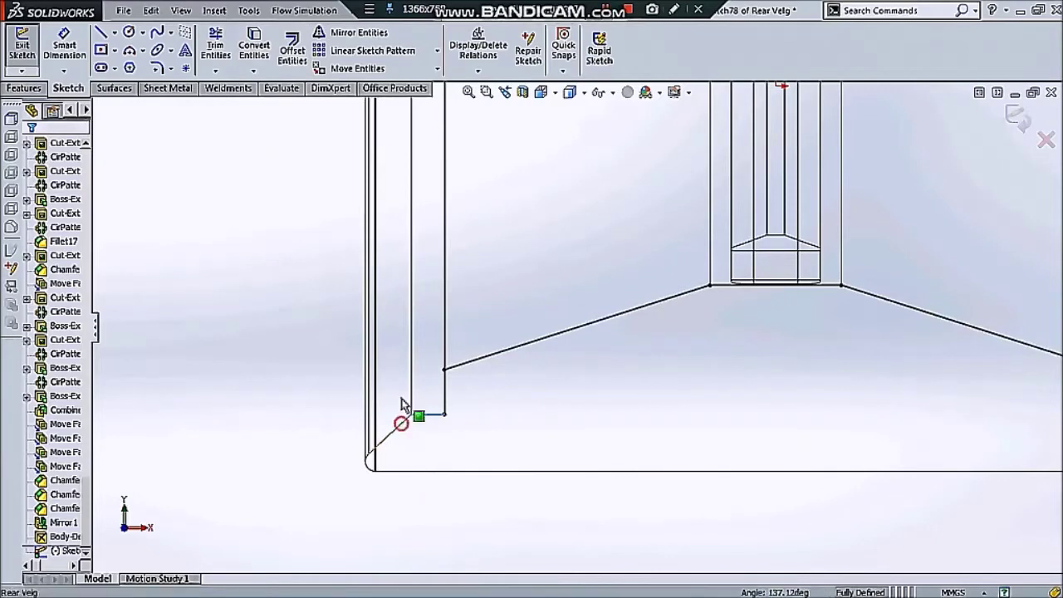
pyautogui.scroll(2, 493, 304)
pyautogui.scroll(-3, 890, 375)
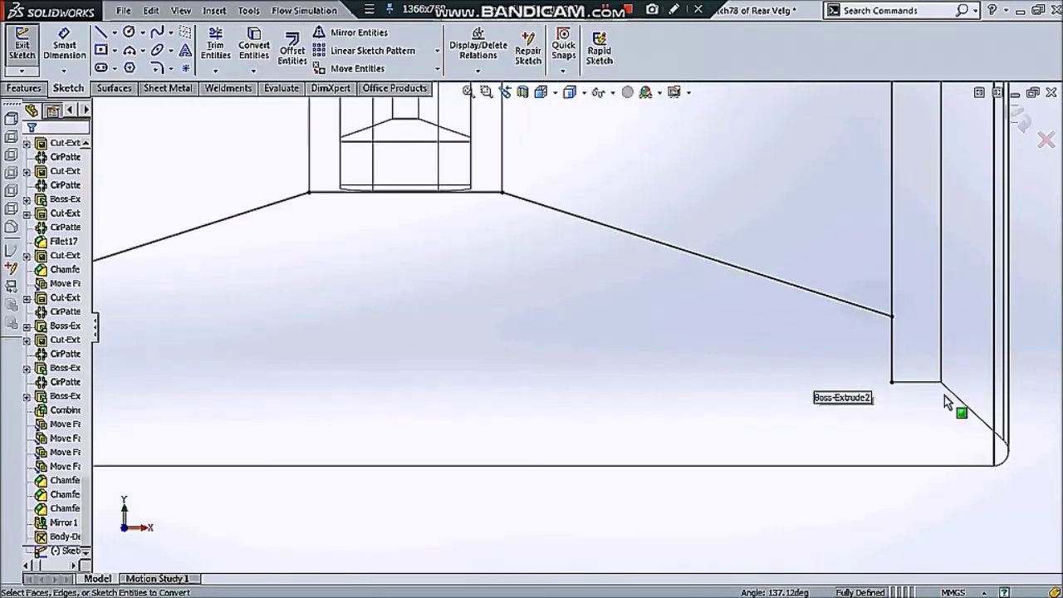
# Offset the box-selected inner rim profile by 5 mm.
pyautogui.click(254, 46)
pyautogui.scroll(2, 658, 309)
pyautogui.scroll(2, 658, 310)
pyautogui.scroll(-2, 455, 312)
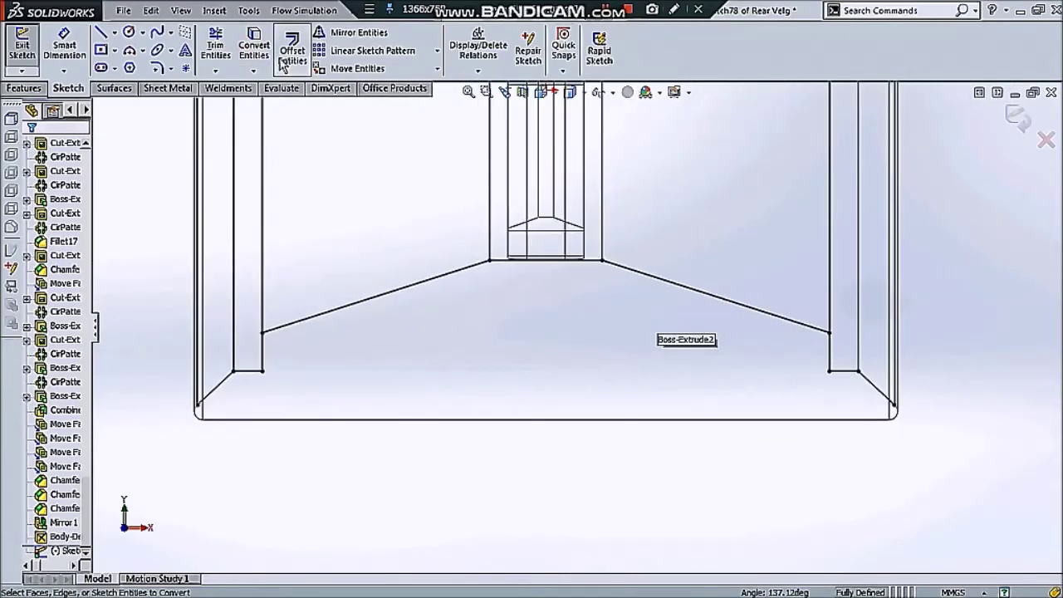
pyautogui.click(292, 48)
pyautogui.scroll(2, 274, 260)
pyautogui.moveTo(269, 254); pyautogui.dragTo(772, 448)
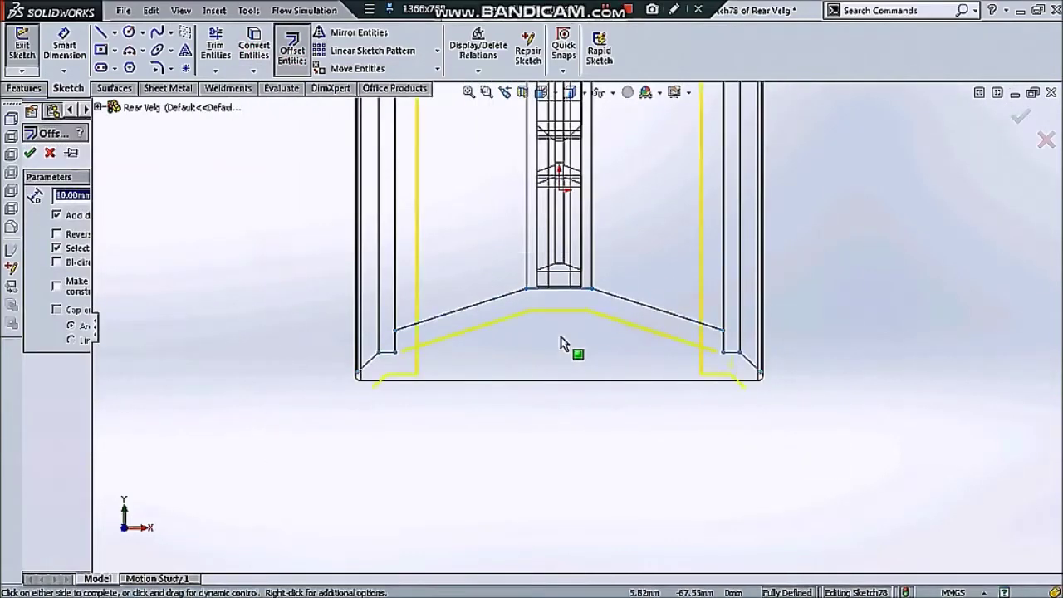
pyautogui.scroll(-2, 456, 327)
pyautogui.write('5')
pyautogui.press('Return')
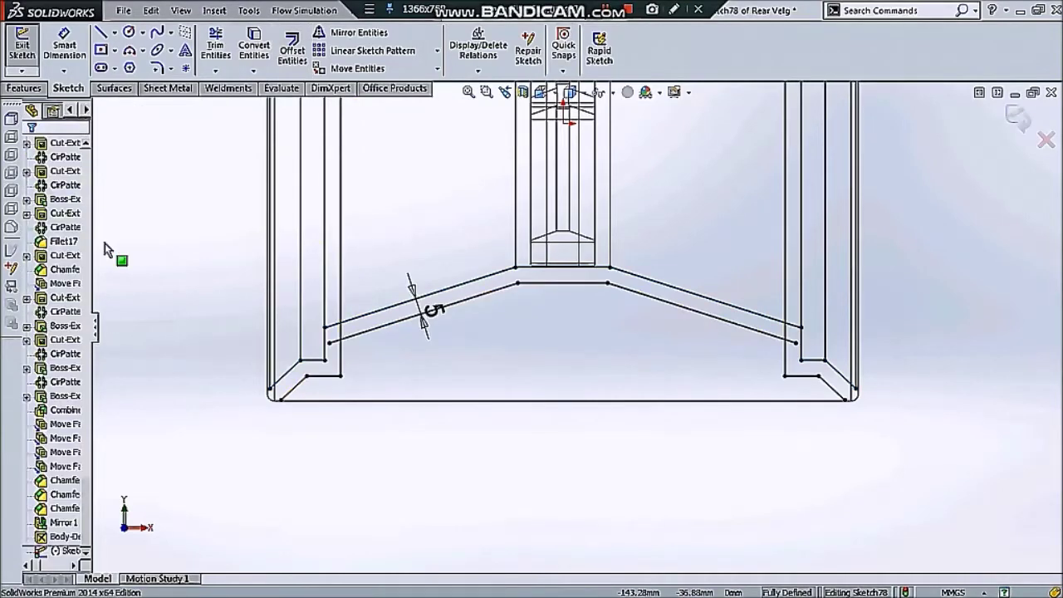
# Start Trim Entities, zoom around the offset profile, then close the trim.
pyautogui.click(215, 46)
pyautogui.scroll(-3, 390, 340)
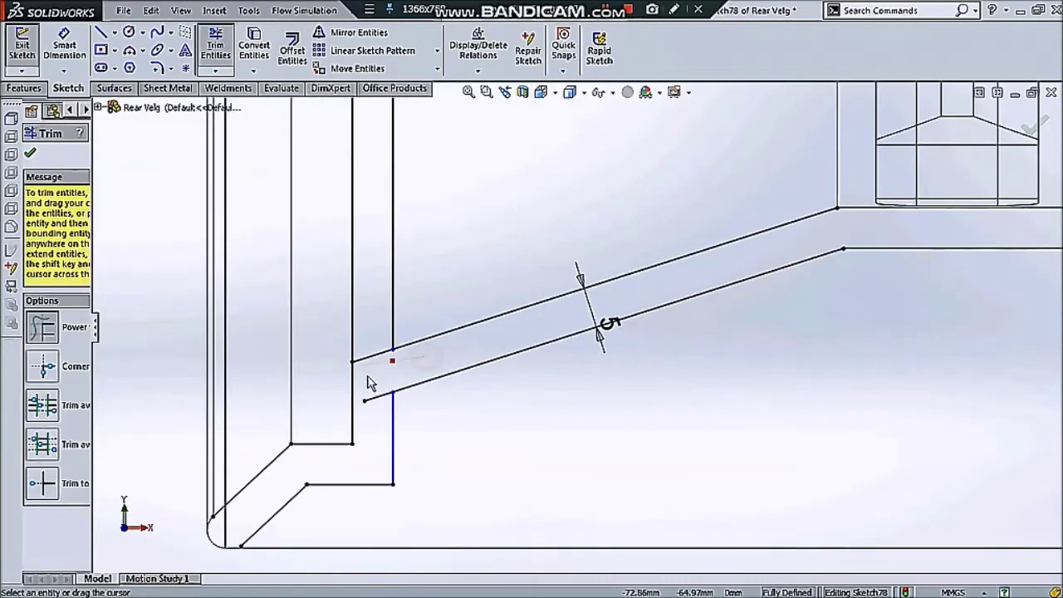
pyautogui.scroll(3, 788, 356)
pyautogui.scroll(-2, 783, 352)
pyautogui.scroll(-2, 705, 325)
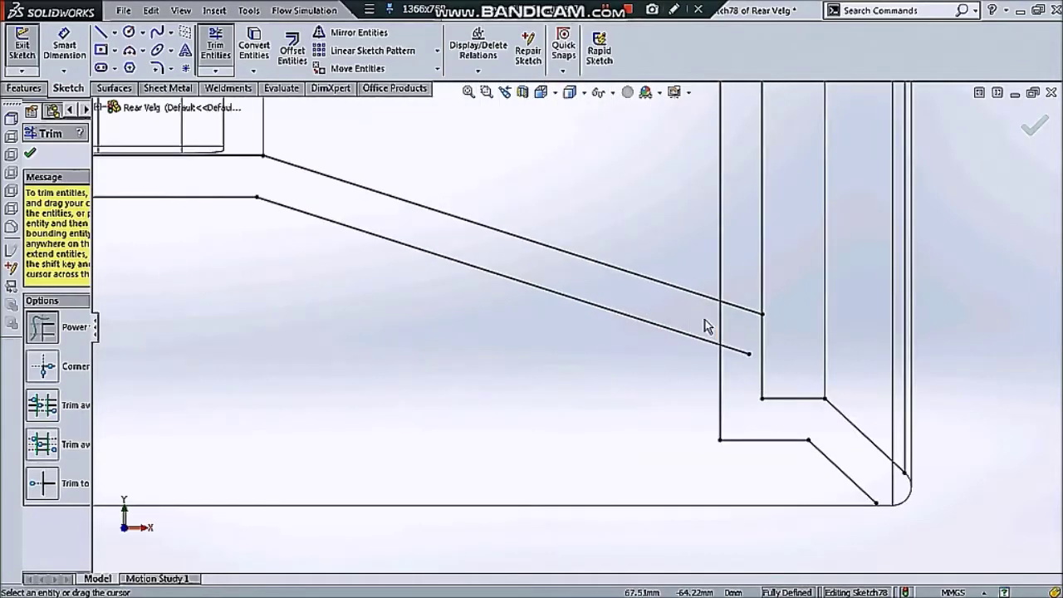
pyautogui.scroll(3, 739, 357)
pyautogui.scroll(2, 728, 374)
pyautogui.click(218, 49)
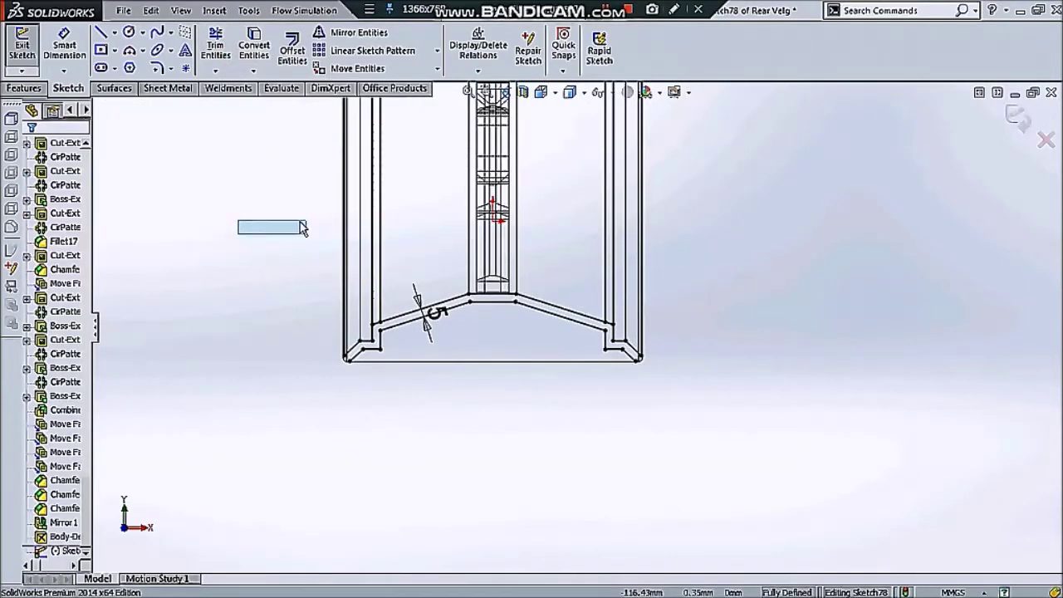
# Power-trim the overlapping inner lines where the offset meets the rim walls.
pyautogui.click(216, 46)
pyautogui.moveTo(207, 235); pyautogui.dragTo(716, 286)
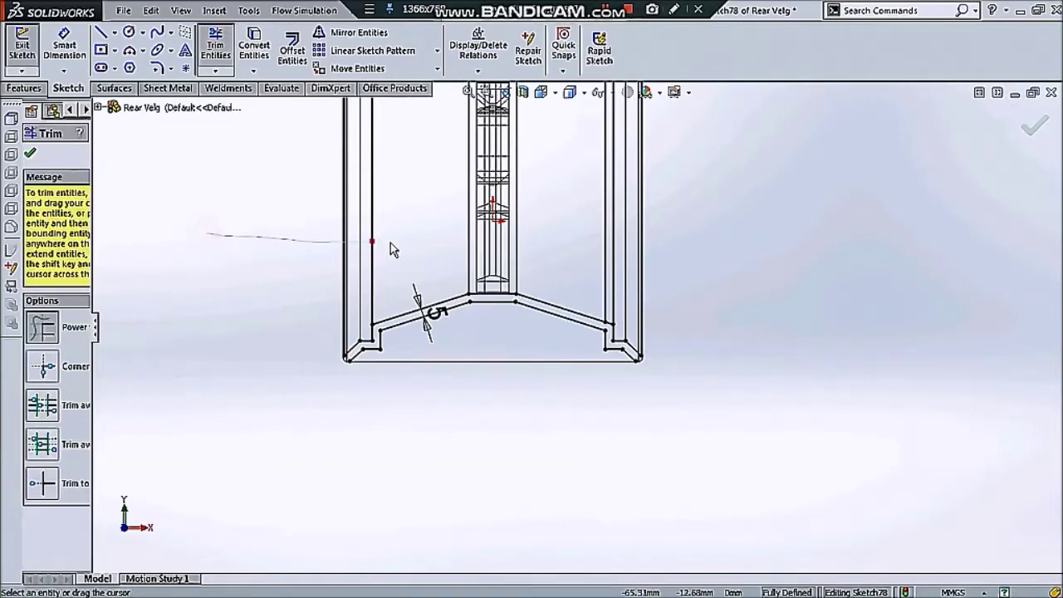
pyautogui.press('Escape')
pyautogui.scroll(-2, 506, 357)
pyautogui.scroll(-3, 480, 373)
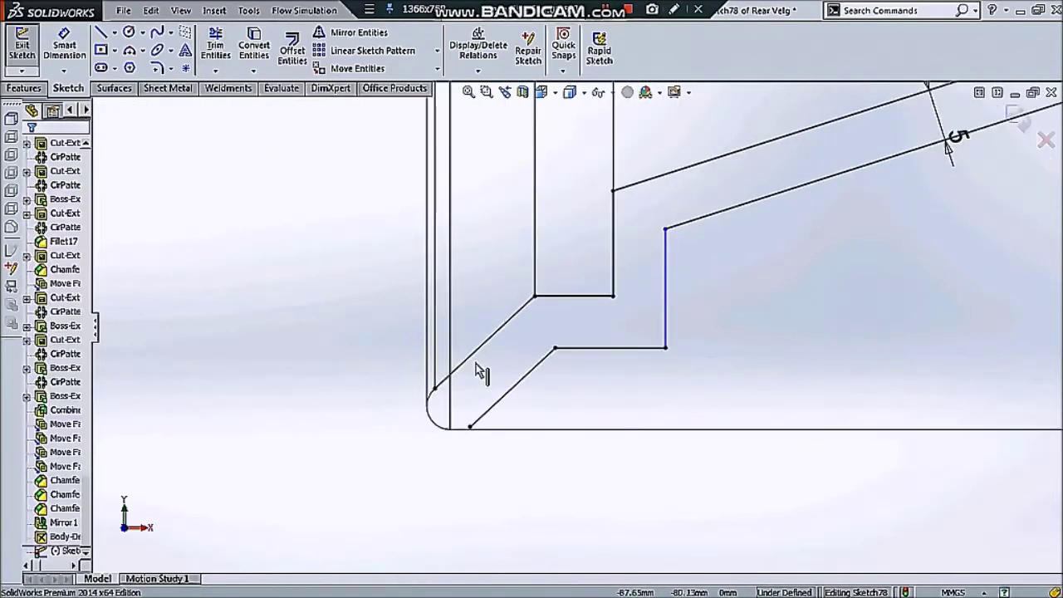
pyautogui.scroll(3, 615, 332)
pyautogui.scroll(1, 764, 304)
pyautogui.scroll(1, 609, 324)
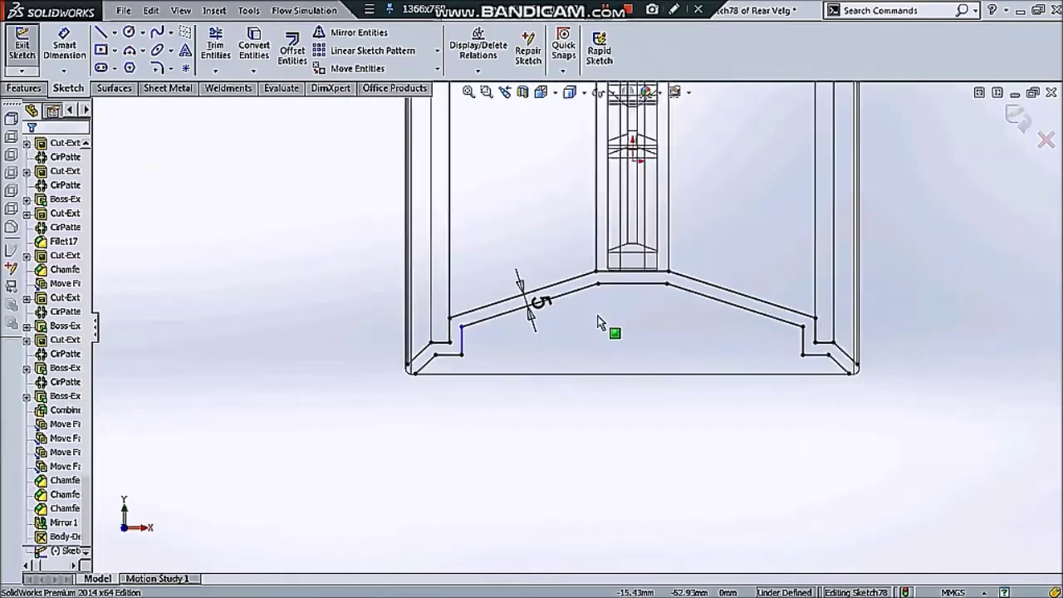
pyautogui.scroll(2, 609, 325)
pyautogui.click(105, 33)
pyautogui.click(441, 364)
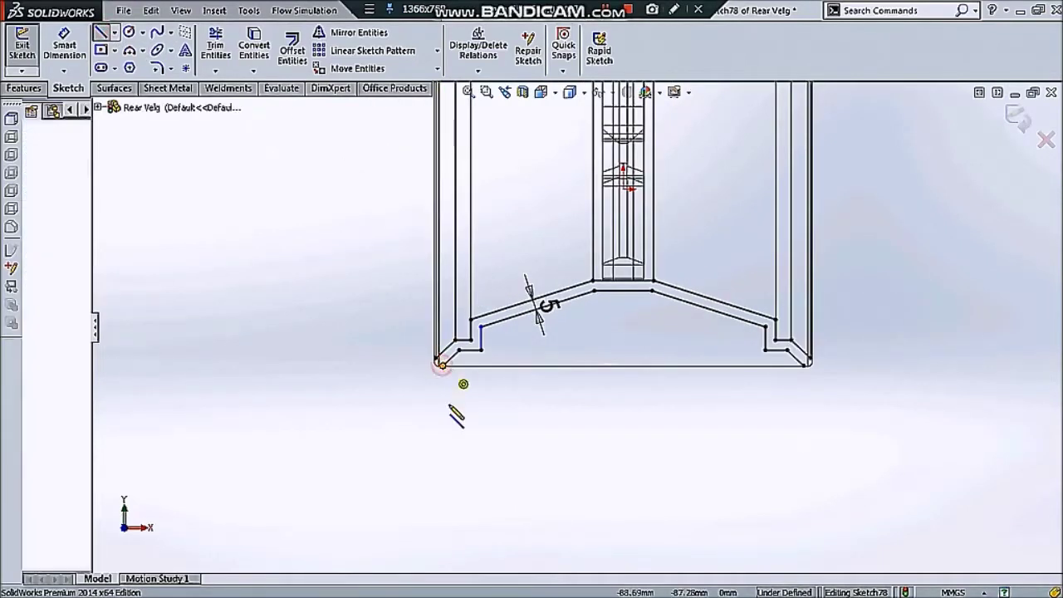
# Draw lines down from the rim profile and a bottom base line to close the band.
pyautogui.click(442, 413)
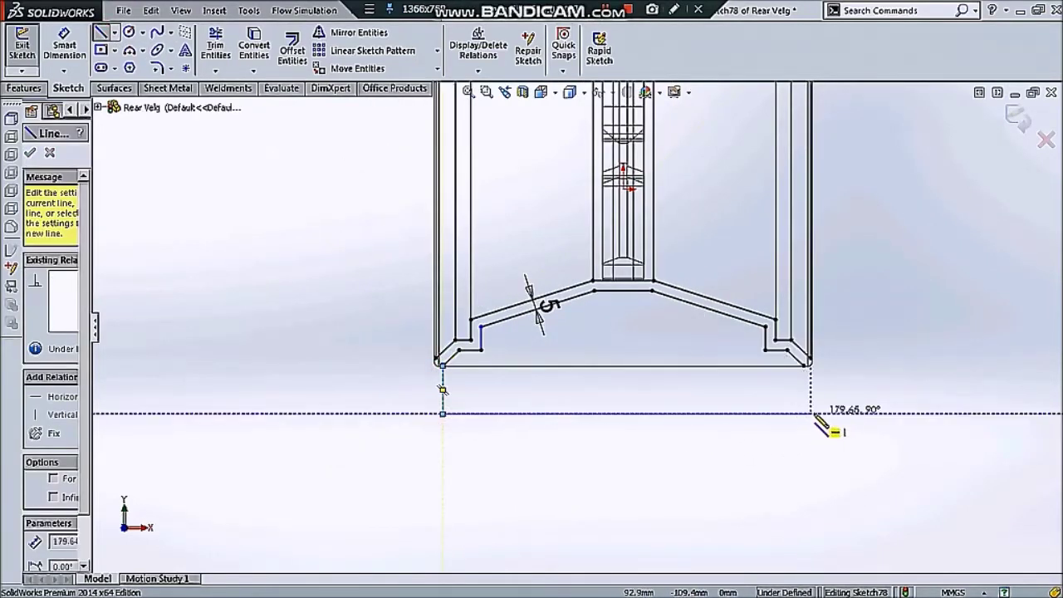
pyautogui.click(804, 413)
pyautogui.click(804, 363)
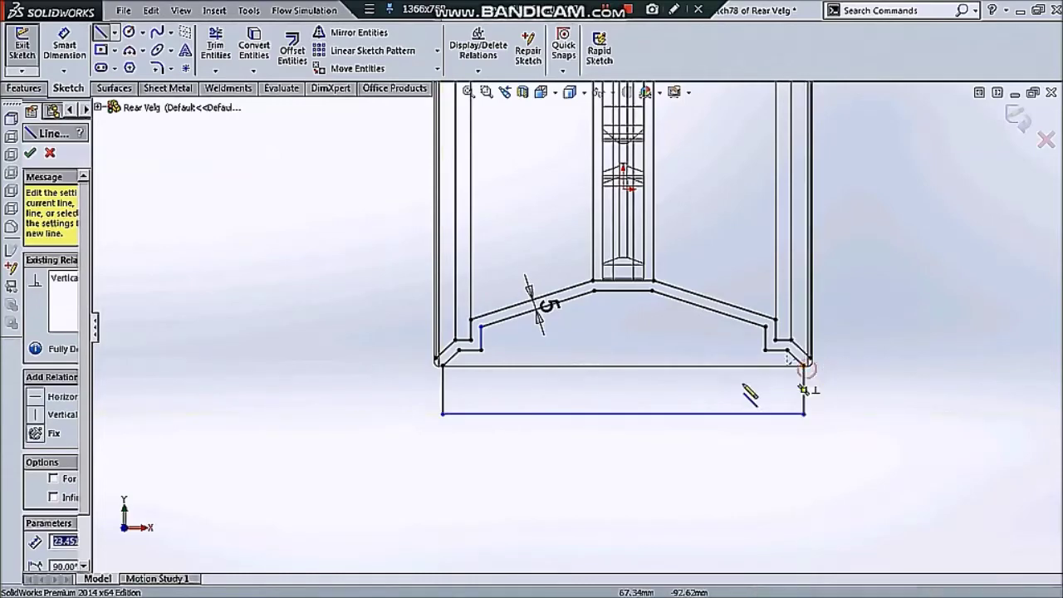
pyautogui.scroll(-2, 675, 270)
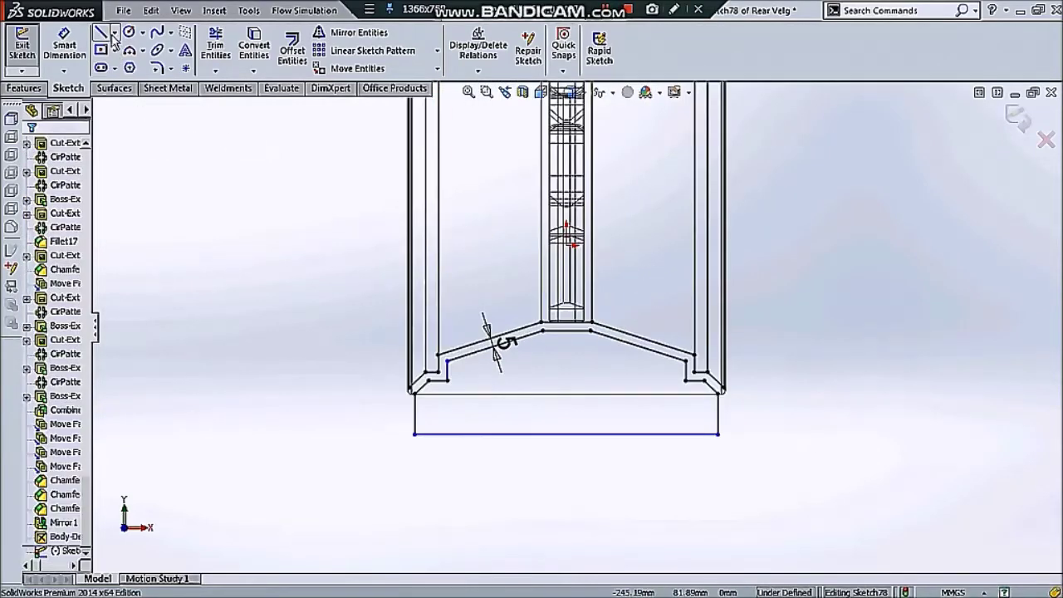
# Draw a horizontal line beside the profile near the hub.
pyautogui.click(100, 33)
pyautogui.keyDown('ctrl'); pyautogui.moveTo(576, 90); pyautogui.dragTo(575, 217, button='middle'); pyautogui.keyUp('ctrl')
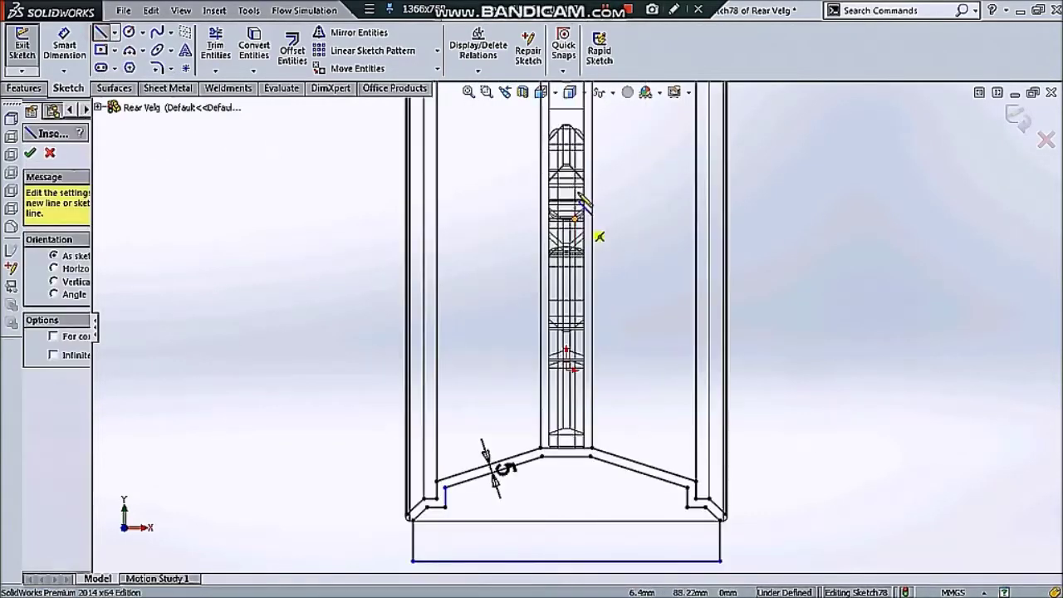
pyautogui.scroll(2, 610, 218)
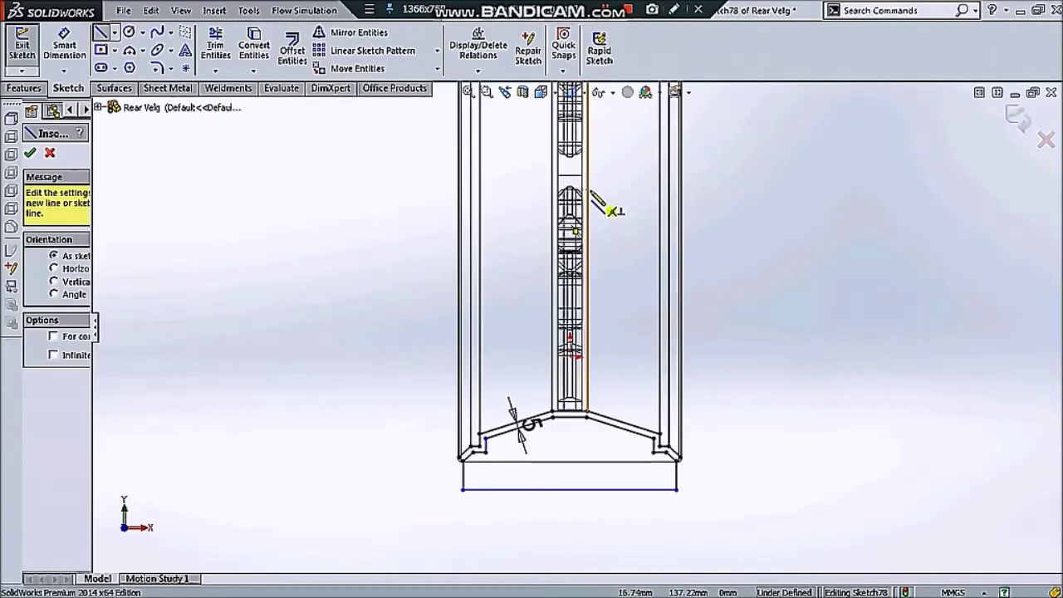
pyautogui.click(587, 196)
pyautogui.click(766, 196)
pyautogui.press('Escape')
# Turn the new hub-side horizontal line into a construction line.
pyautogui.click(641, 197)
pyautogui.click(75, 395)
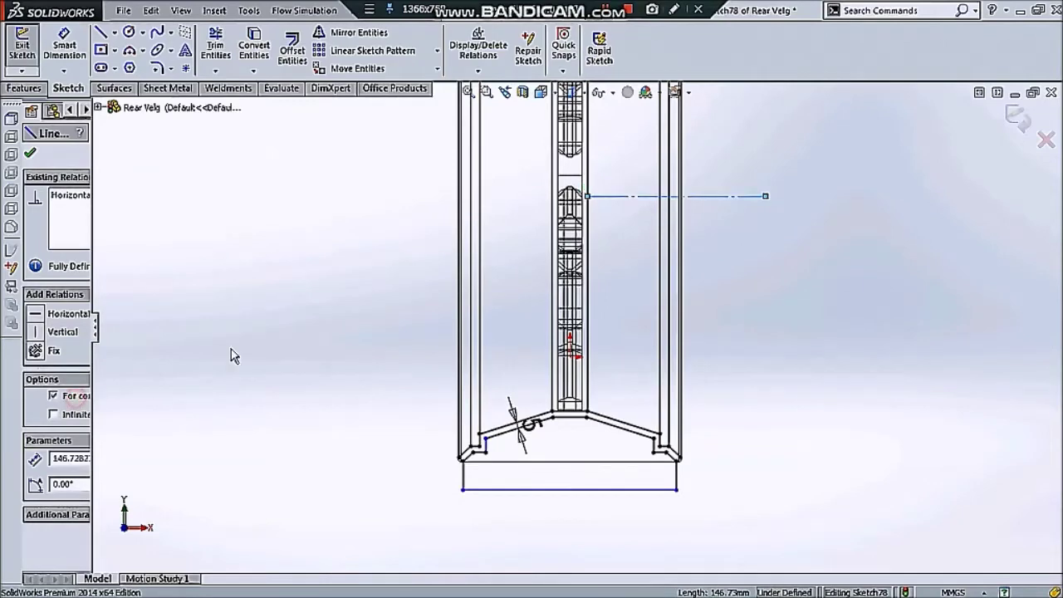
pyautogui.click(30, 154)
pyautogui.scroll(3, 578, 295)
pyautogui.scroll(-3, 575, 249)
pyautogui.scroll(-1, 567, 425)
pyautogui.scroll(-3, 554, 429)
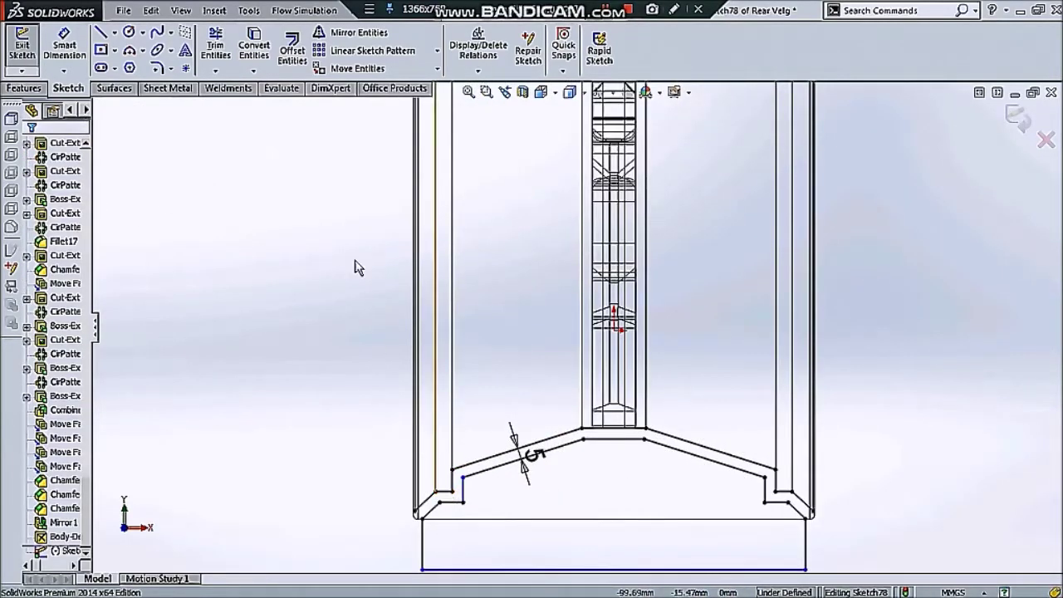
pyautogui.click(23, 88)
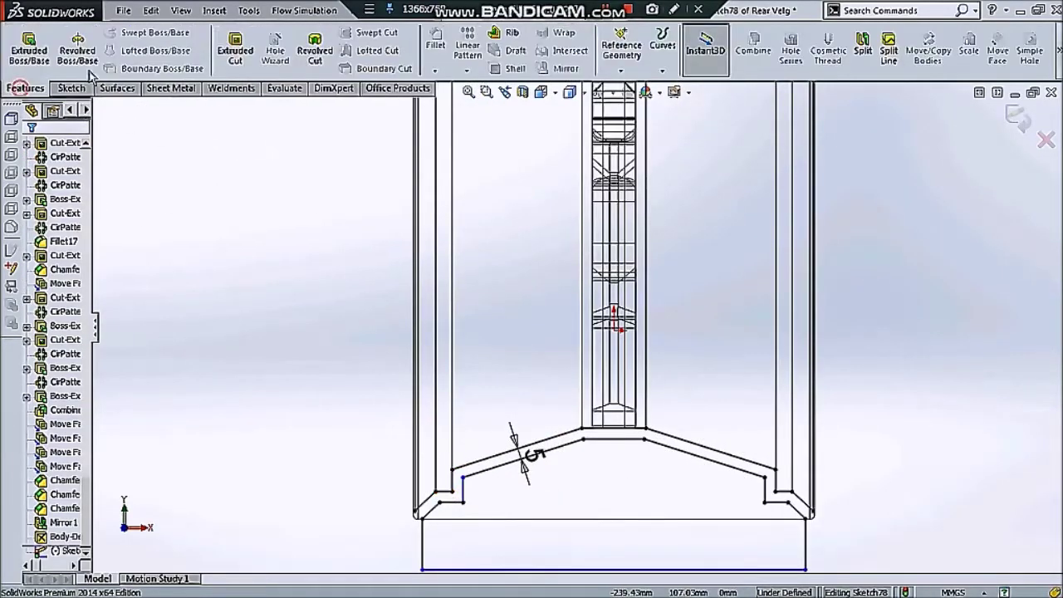
# Revolve-cut the rim profile 360° about construction line Line39, with Thin Feature off.
pyautogui.click(315, 49)
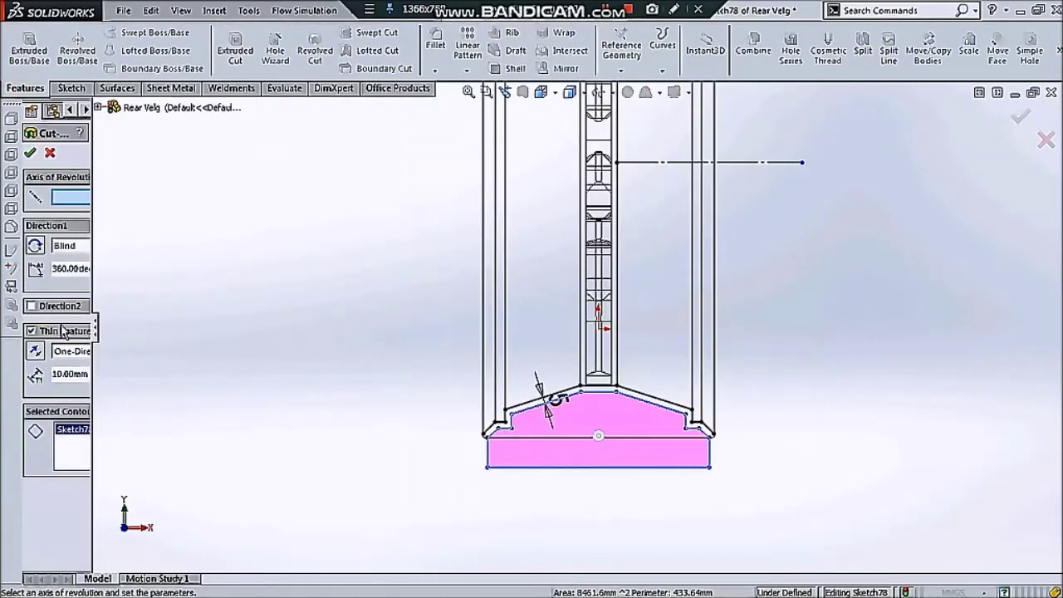
pyautogui.click(62, 330)
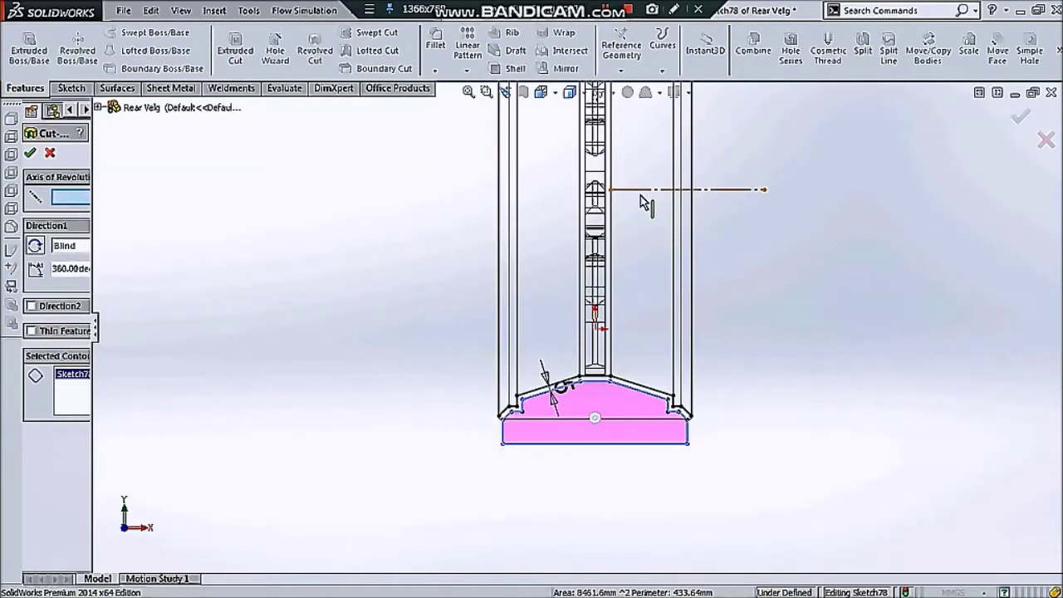
pyautogui.click(640, 196)
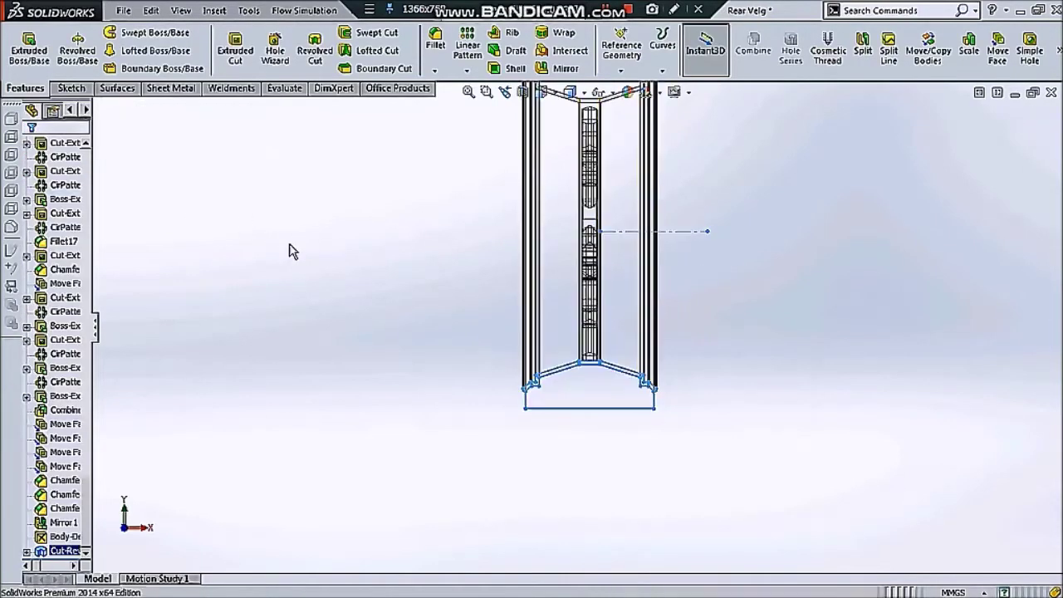
pyautogui.moveTo(362, 267); pyautogui.dragTo(467, 249, button='middle')
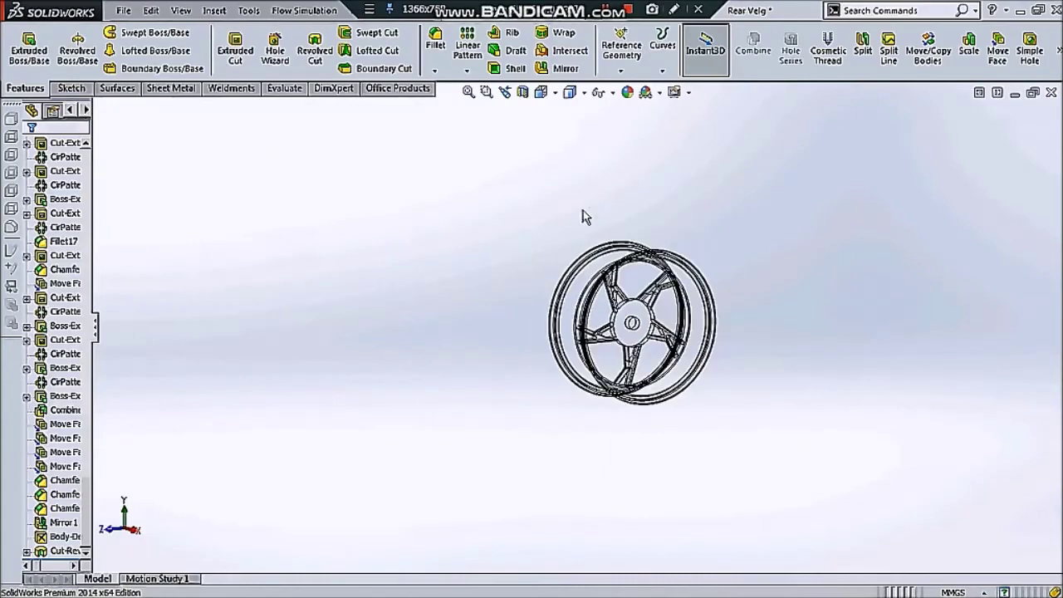
# Switch the wheel to Shaded display and orbit it to inspect the rim side.
pyautogui.click(576, 97)
pyautogui.click(569, 123)
pyautogui.moveTo(444, 197)
pyautogui.mouseDown(button='middle')
pyautogui.moveTo(727, 322)
pyautogui.moveTo(706, 305)
pyautogui.mouseUp(button='middle')
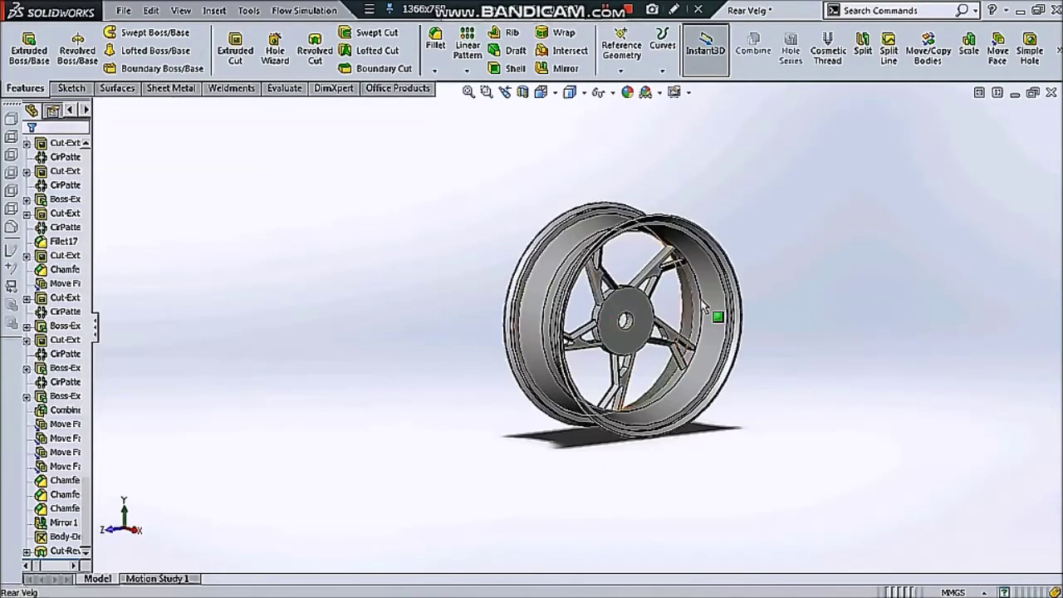
pyautogui.scroll(2, 569, 322)
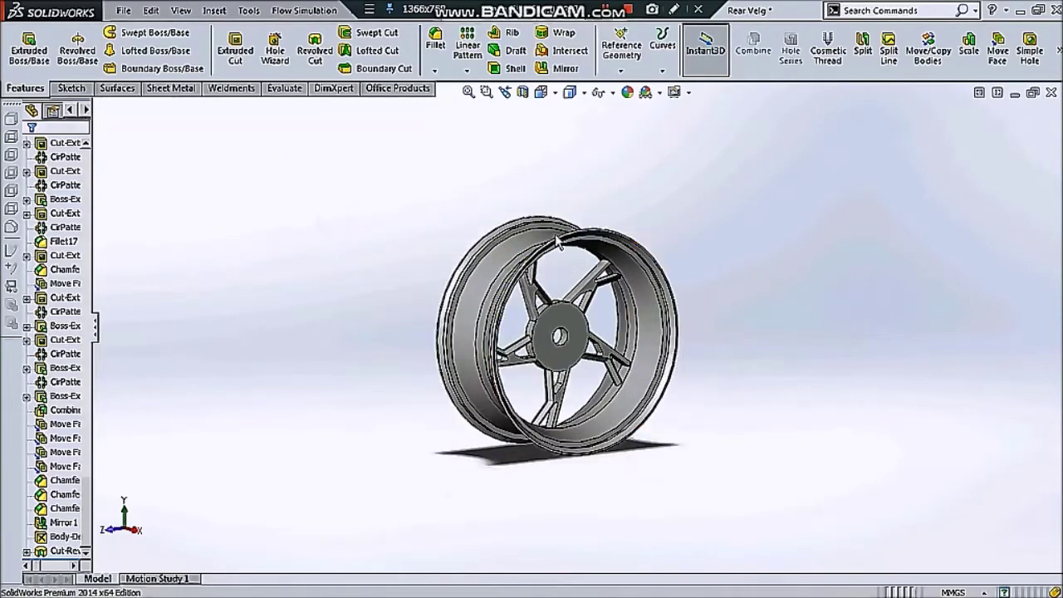
pyautogui.scroll(2, 569, 266)
pyautogui.scroll(2, 565, 284)
pyautogui.scroll(-4, 569, 369)
pyautogui.scroll(3, 570, 369)
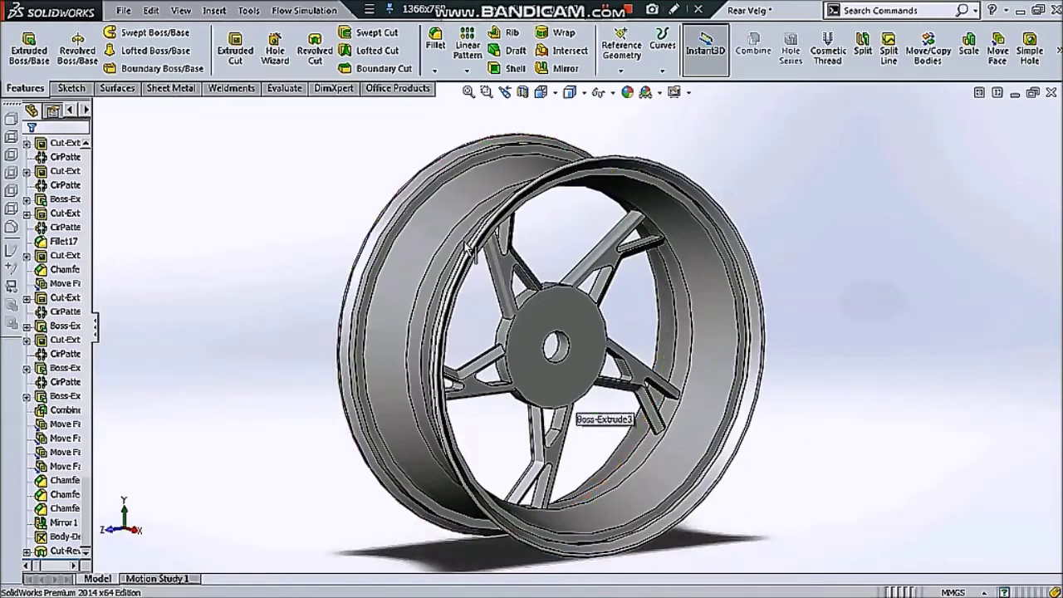
pyautogui.scroll(-3, 384, 204)
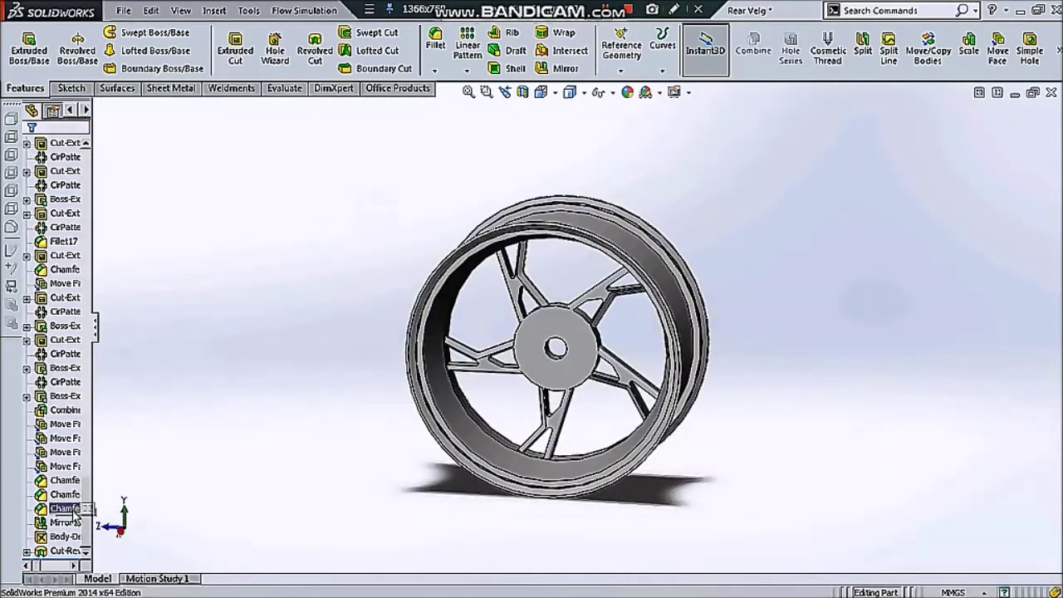
pyautogui.click(71, 537)
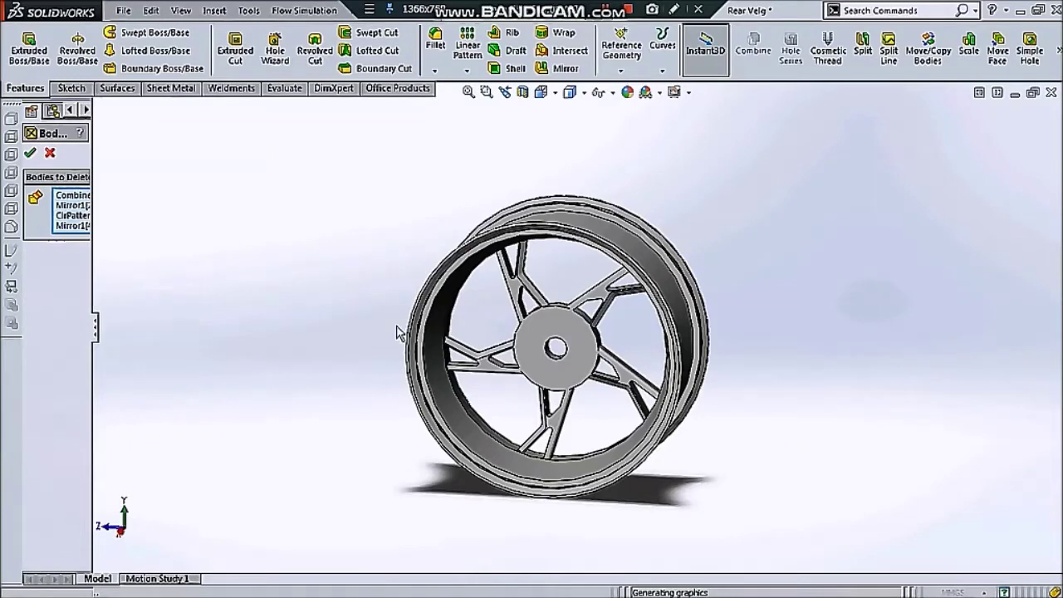
# Edit Body-Delete1 to delete the sprocket and keep the brake disc and hub.
pyautogui.scroll(-2, 568, 347)
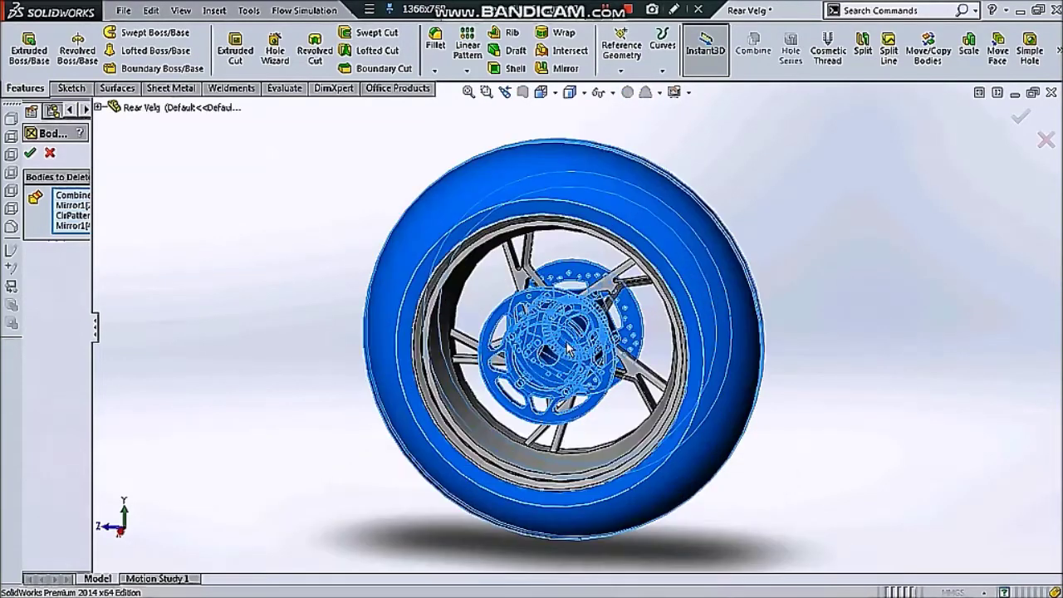
pyautogui.scroll(-3, 568, 347)
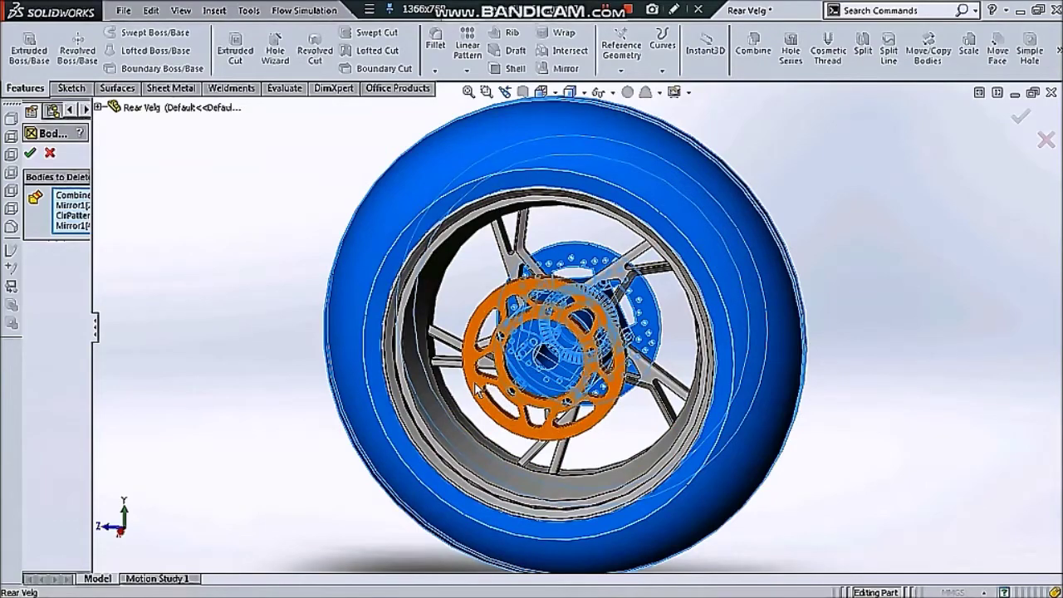
pyautogui.click(537, 384)
pyautogui.moveTo(536, 385); pyautogui.dragTo(359, 396, button='middle')
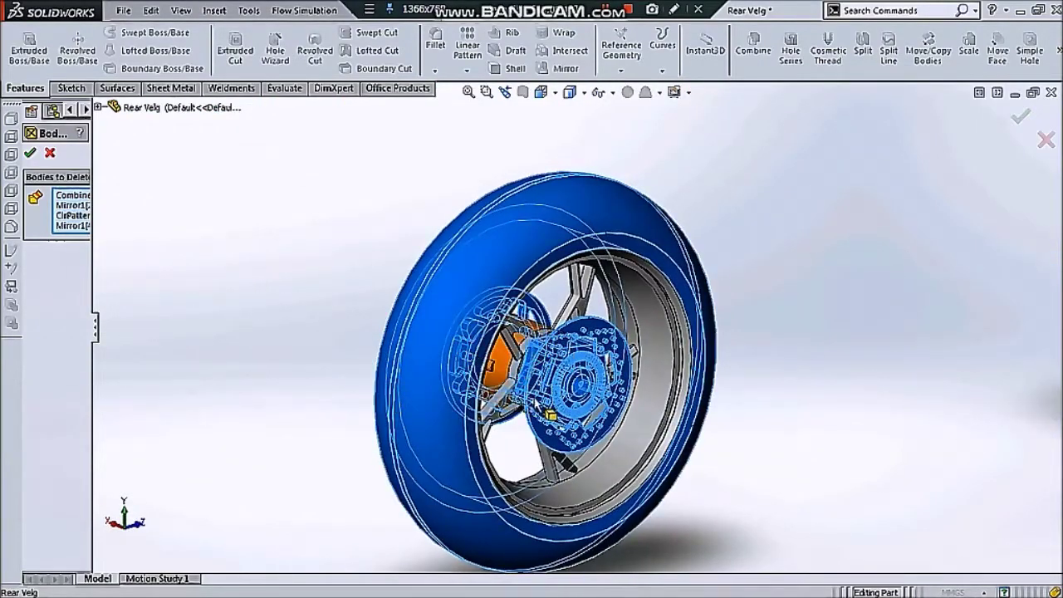
pyautogui.click(566, 423)
pyautogui.click(565, 413)
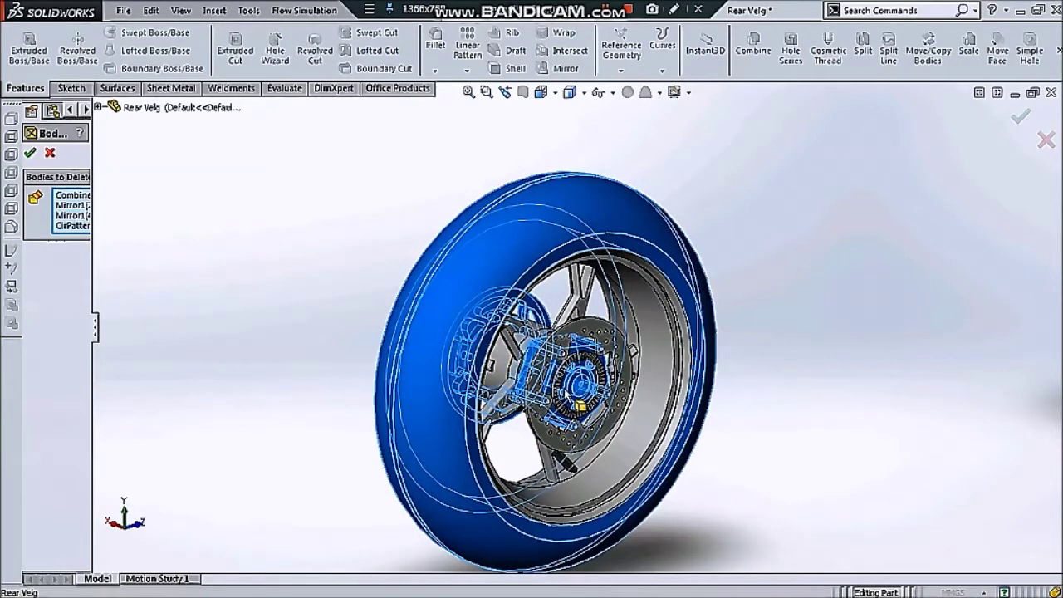
pyautogui.scroll(-2, 567, 392)
pyautogui.scroll(-3, 565, 387)
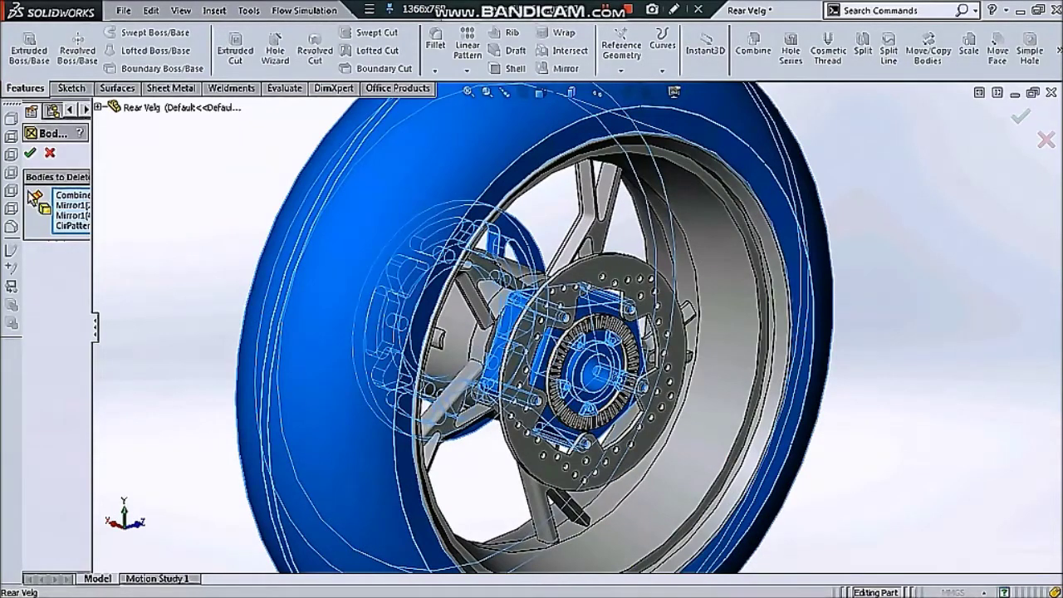
pyautogui.rightClick(191, 196)
pyautogui.press('f')
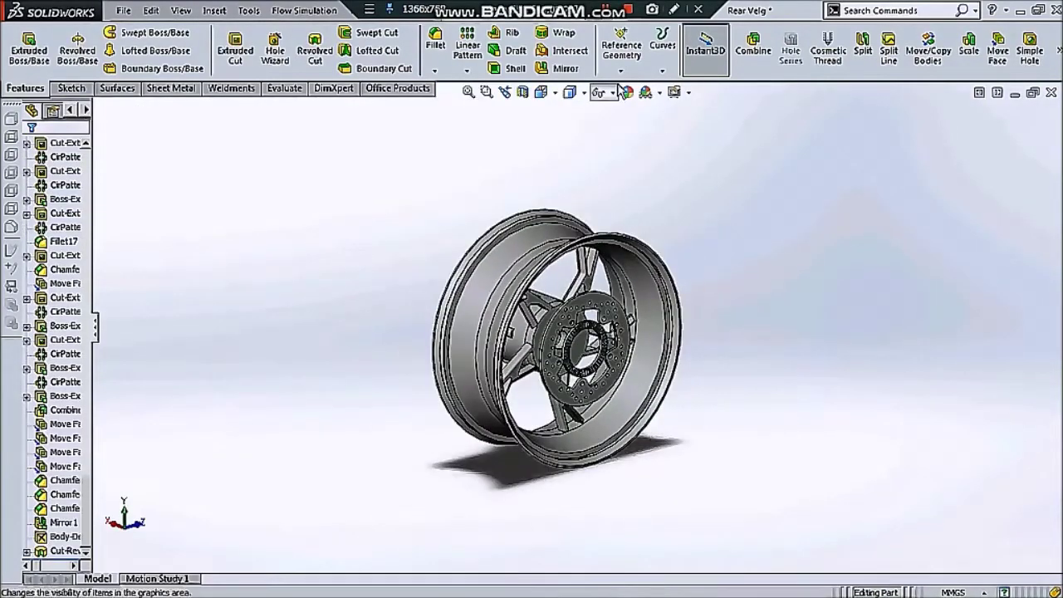
# Reopen Body-Delete1, reapply it, and view the wheel at a three-quarter angle.
pyautogui.scroll(-3, 208, 369)
pyautogui.click(65, 536)
pyautogui.keyDown('ctrl'); pyautogui.click(64, 522); pyautogui.keyUp('ctrl')
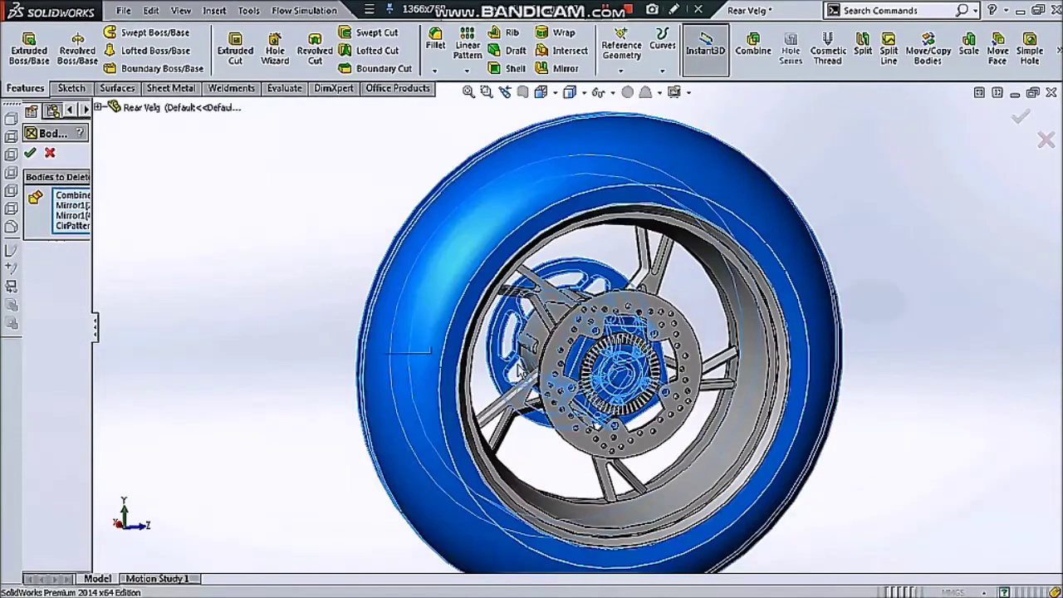
pyautogui.scroll(-1, 518, 370)
pyautogui.scroll(-1, 518, 370)
pyautogui.scroll(-1, 519, 371)
pyautogui.scroll(-1, 518, 370)
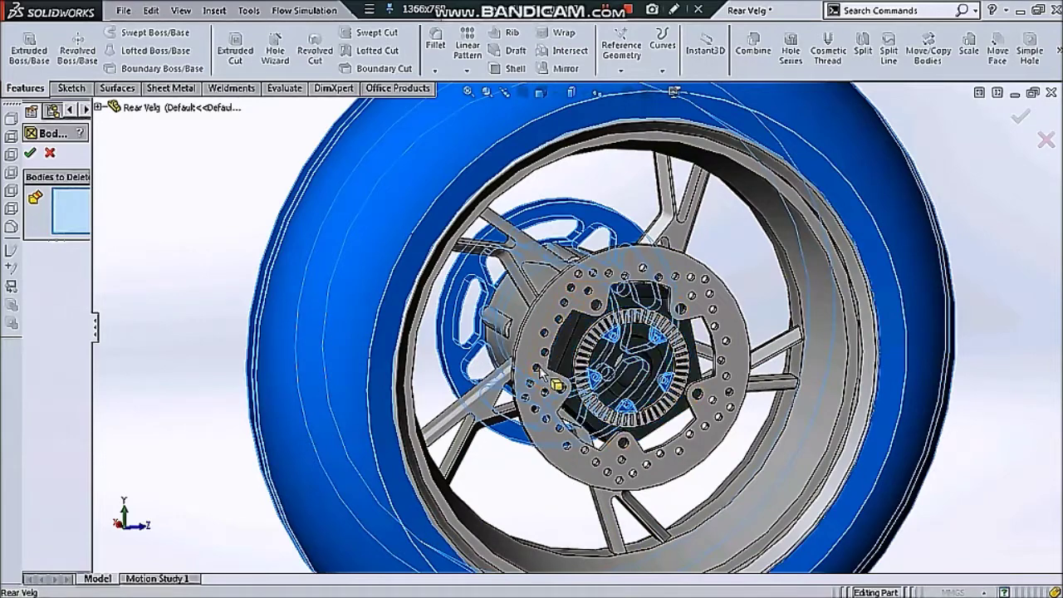
pyautogui.scroll(1, 573, 353)
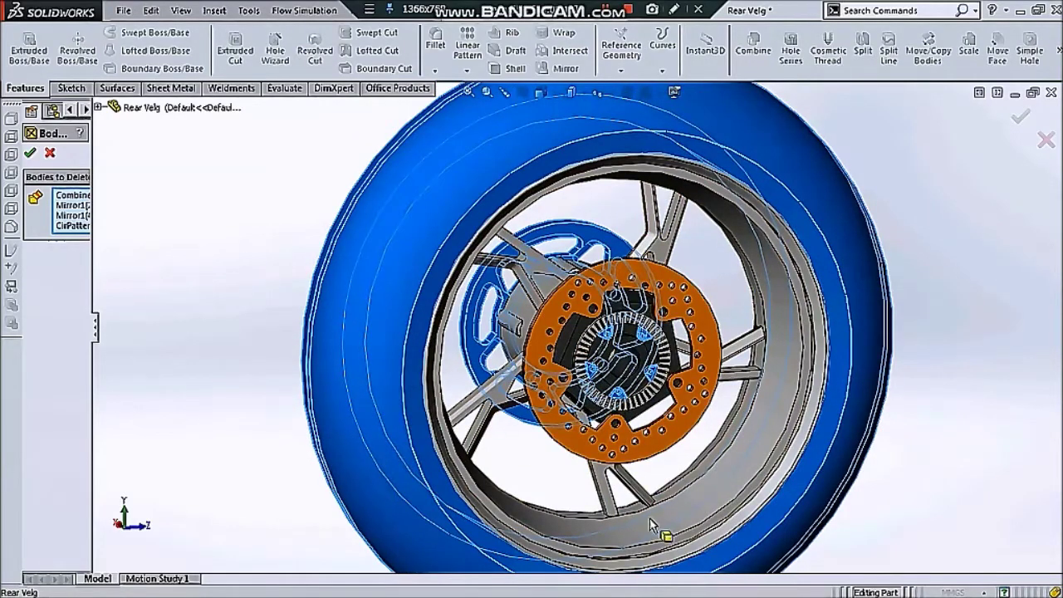
pyautogui.click(28, 152)
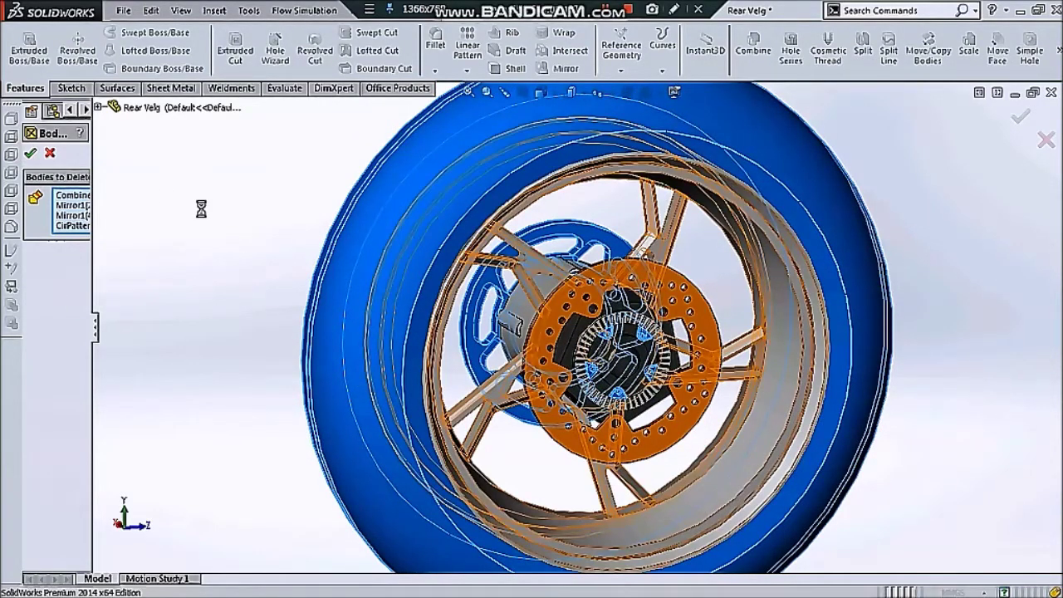
pyautogui.scroll(-2, 612, 322)
pyautogui.moveTo(612, 322)
pyautogui.mouseDown(button='middle')
pyautogui.moveTo(646, 322)
pyautogui.moveTo(721, 232)
pyautogui.mouseUp(button='middle')
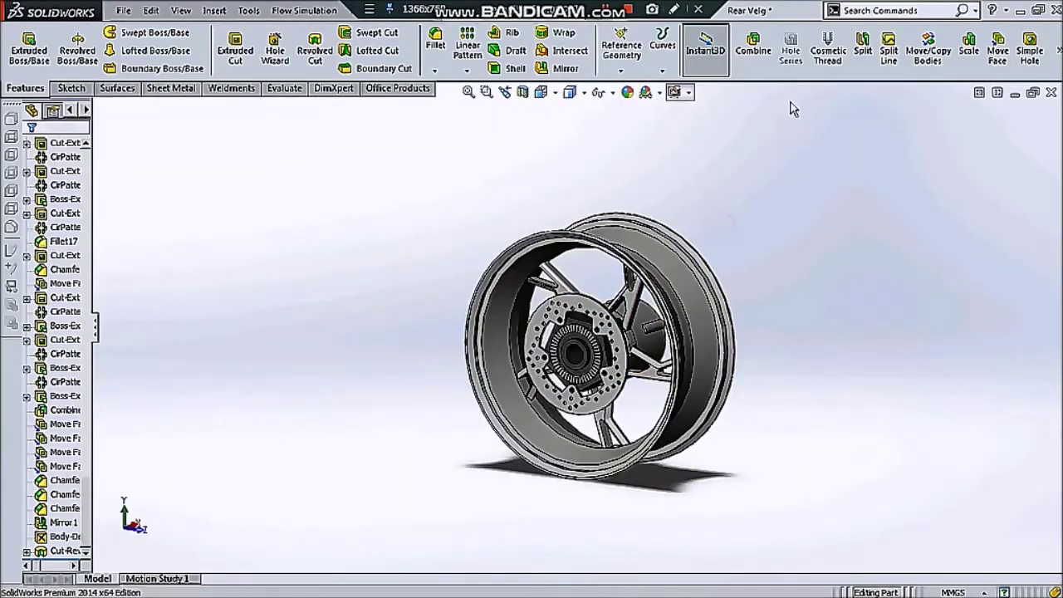
# Delete the two CirPattern bodies, the brake disc and inner hub ring.
pyautogui.click(1057, 55)
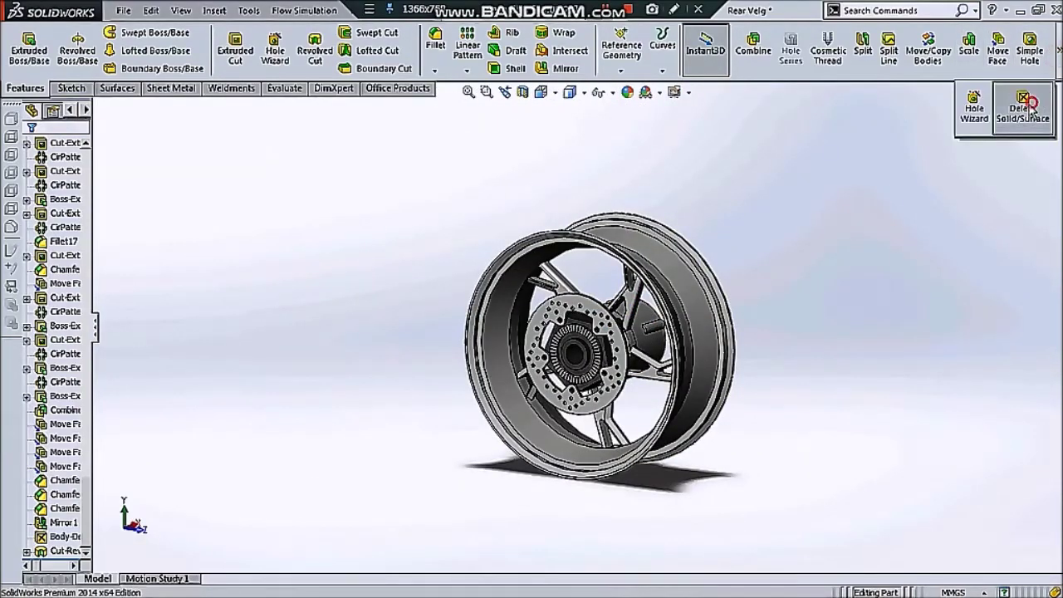
pyautogui.click(1021, 103)
pyautogui.scroll(-2, 615, 349)
pyautogui.click(616, 355)
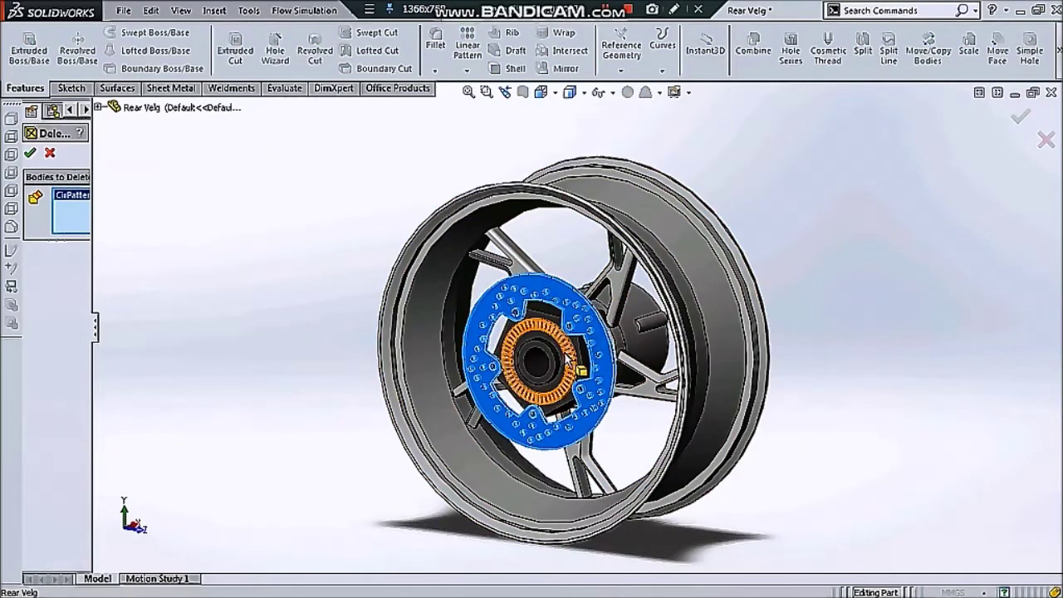
pyautogui.click(552, 340)
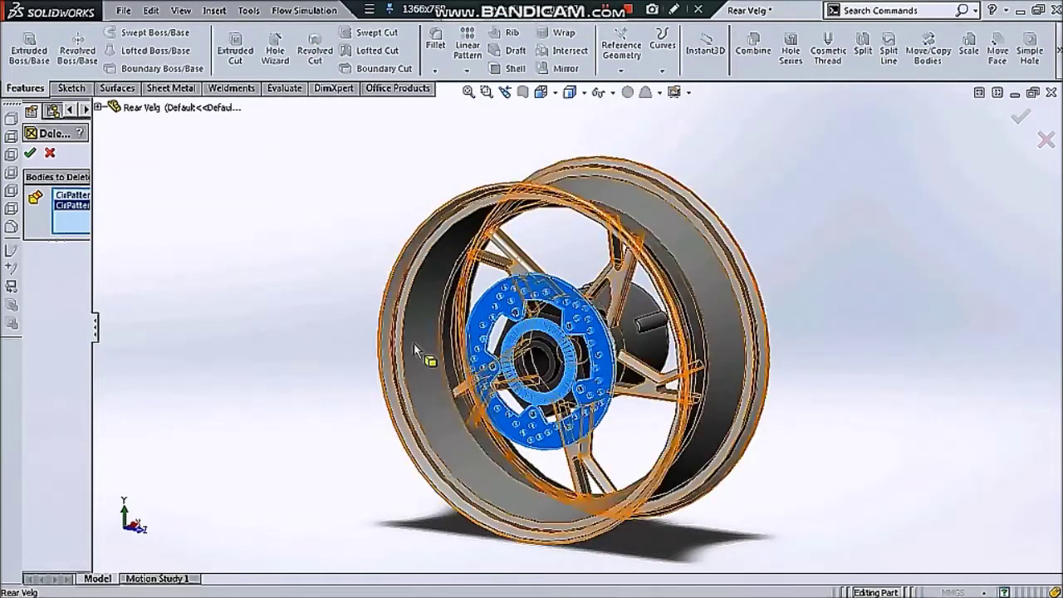
pyautogui.click(31, 153)
pyautogui.moveTo(419, 305)
pyautogui.mouseDown(button='middle')
pyautogui.moveTo(540, 331)
pyautogui.moveTo(553, 310)
pyautogui.mouseUp(button='middle')
pyautogui.scroll(5, 540, 330)
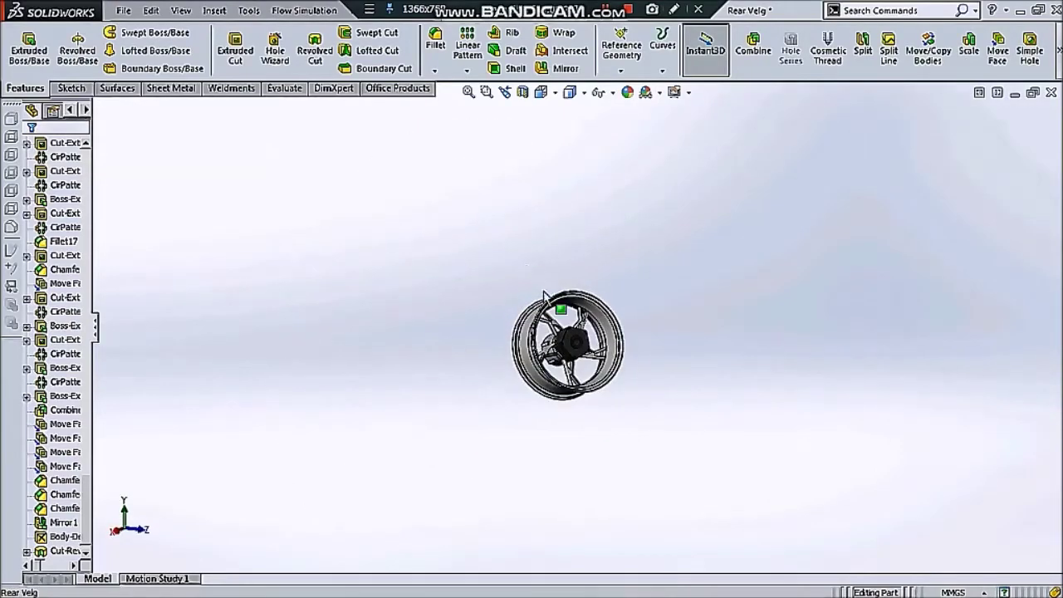
pyautogui.scroll(-5, 553, 311)
pyautogui.scroll(-2, 545, 402)
pyautogui.scroll(1, 544, 402)
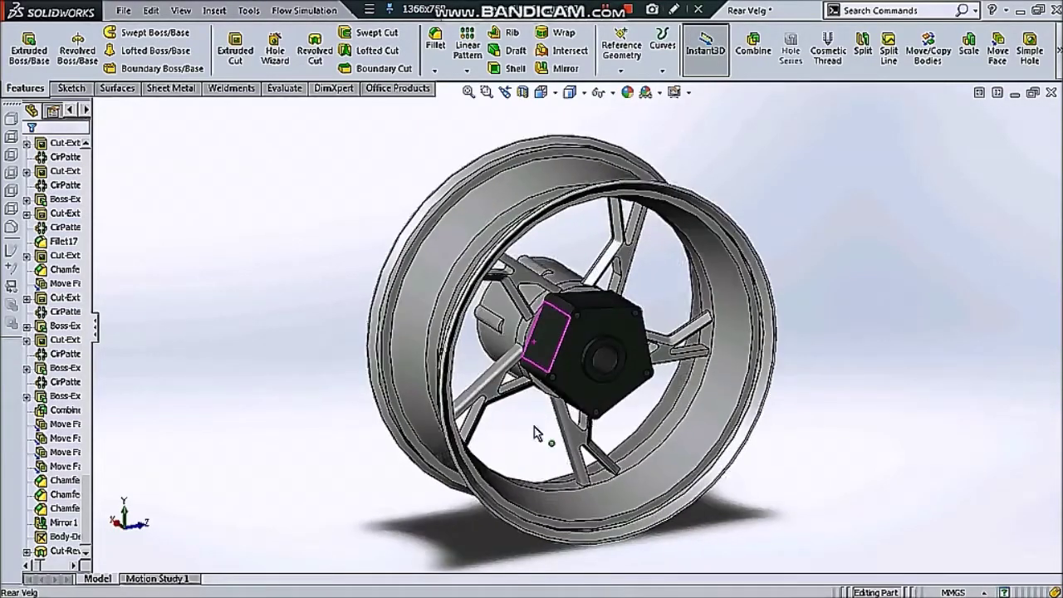
pyautogui.scroll(4, 669, 272)
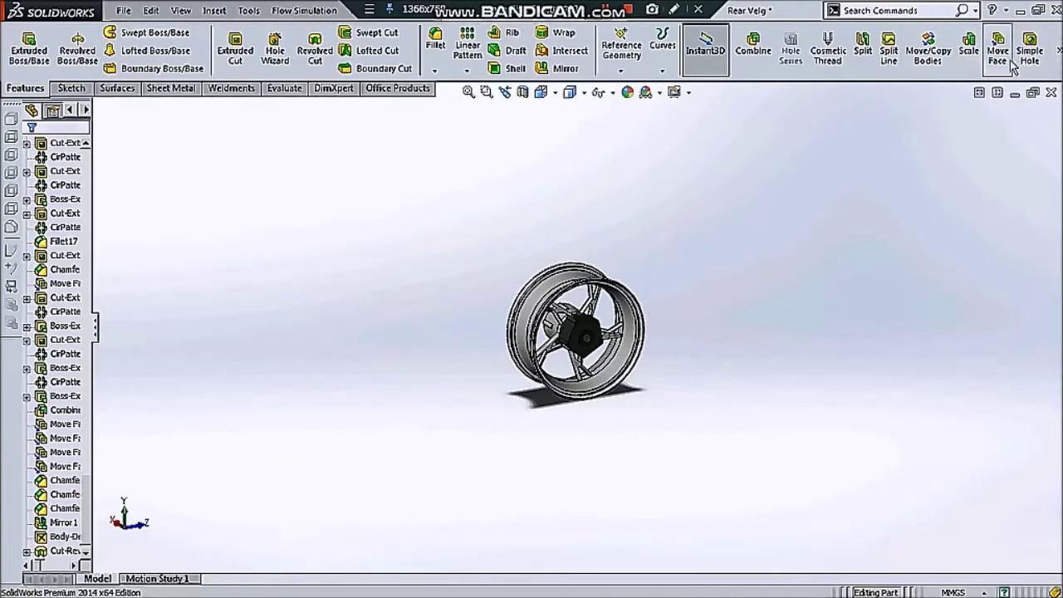
# Combine the remaining rim and hub bodies into one solid with an Add operation.
pyautogui.click(752, 48)
pyautogui.scroll(-2, 587, 339)
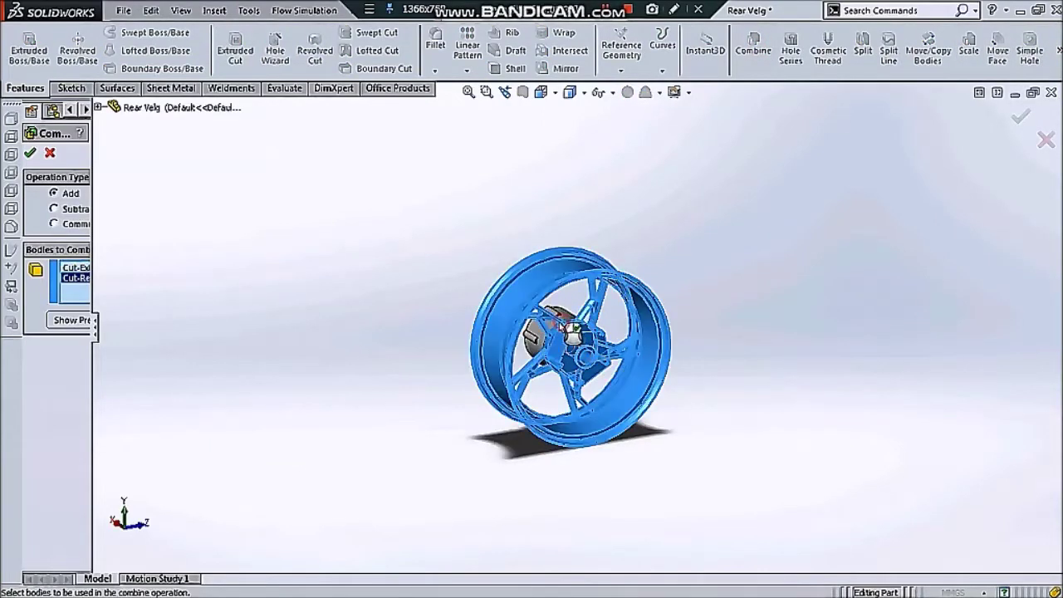
pyautogui.click(538, 334)
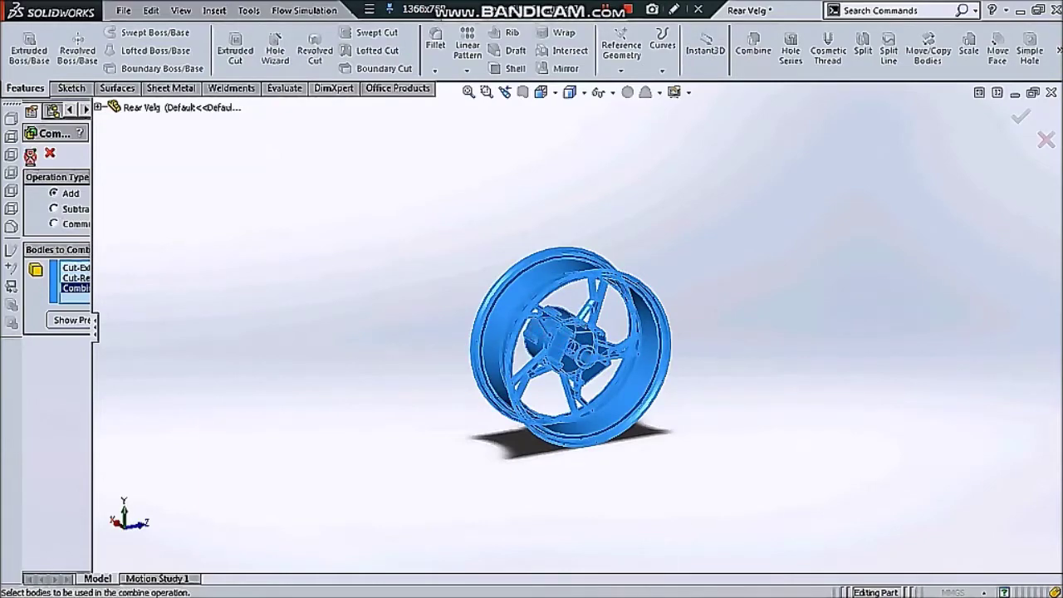
pyautogui.moveTo(266, 226)
pyautogui.mouseDown(button='middle')
pyautogui.moveTo(617, 318)
pyautogui.moveTo(273, 307)
pyautogui.mouseUp(button='middle')
pyautogui.scroll(-5, 515, 327)
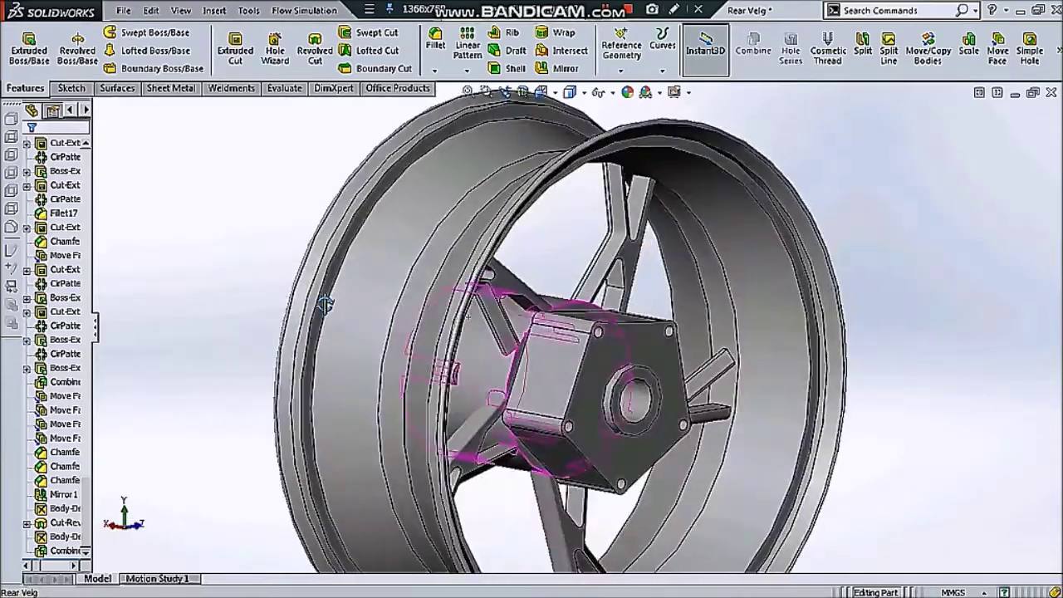
pyautogui.scroll(5, 458, 335)
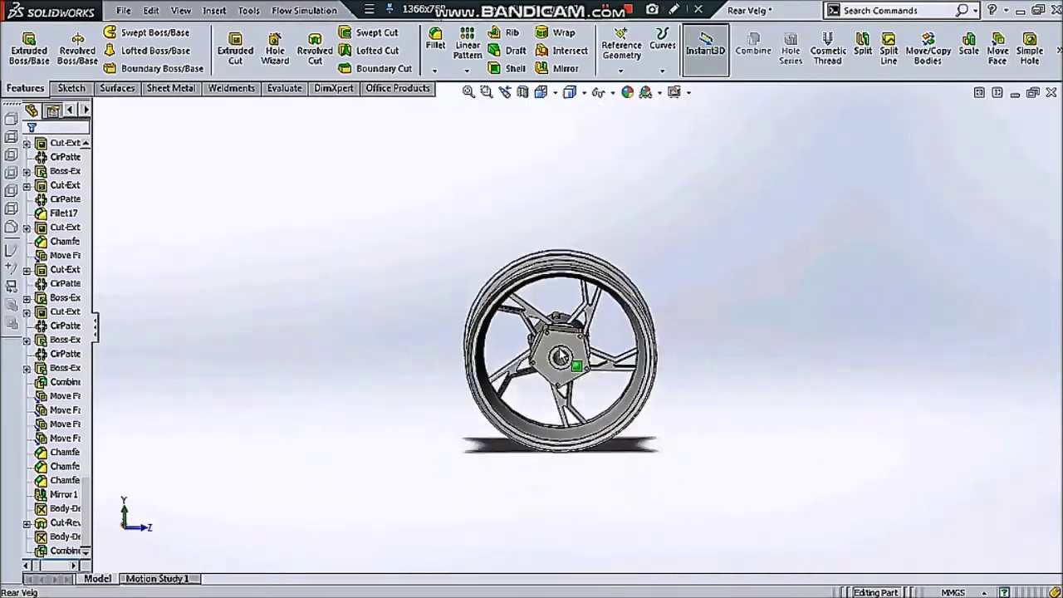
pyautogui.scroll(-3, 612, 376)
pyautogui.scroll(-5, 612, 378)
pyautogui.moveTo(587, 387)
pyautogui.mouseDown(button='middle')
pyautogui.moveTo(541, 373)
pyautogui.moveTo(559, 355)
pyautogui.moveTo(441, 349)
pyautogui.mouseUp(button='middle')
pyautogui.scroll(5, 541, 373)
pyautogui.scroll(5, 498, 357)
pyautogui.scroll(-6, 556, 327)
pyautogui.scroll(-5, 556, 326)
pyautogui.moveTo(551, 304); pyautogui.dragTo(526, 228, button='middle')
pyautogui.scroll(-3, 526, 226)
pyautogui.scroll(5, 526, 226)
pyautogui.scroll(3, 526, 225)
pyautogui.moveTo(582, 348); pyautogui.dragTo(669, 335, button='middle')
pyautogui.moveTo(627, 375)
pyautogui.mouseDown(button='middle')
pyautogui.moveTo(606, 320)
pyautogui.moveTo(612, 344)
pyautogui.moveTo(598, 349)
pyautogui.moveTo(691, 322)
pyautogui.mouseUp(button='middle')
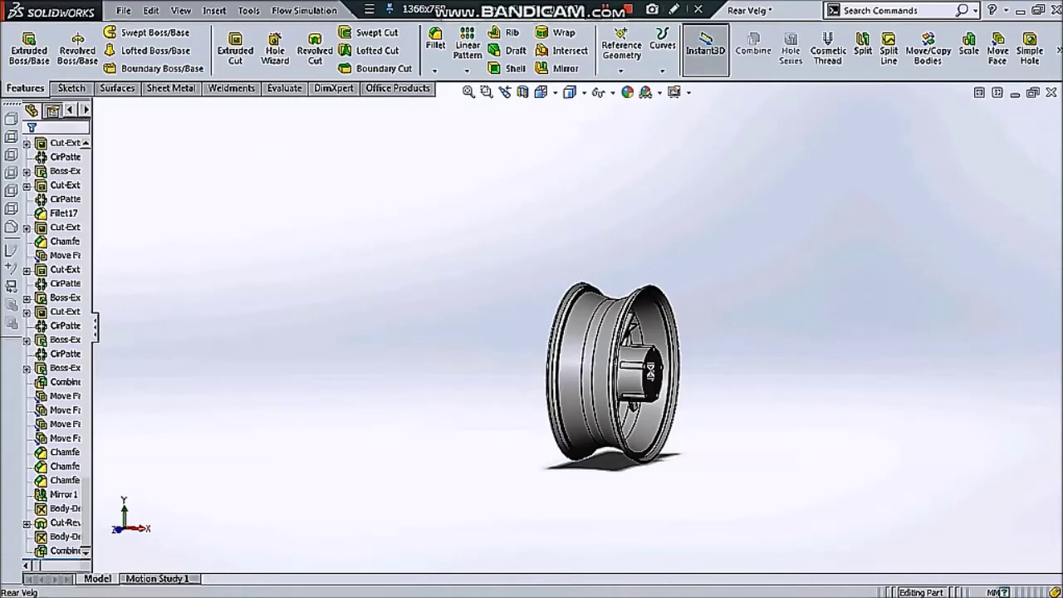
pyautogui.moveTo(650, 372); pyautogui.dragTo(611, 357, button='middle')
pyautogui.scroll(-2, 611, 357)
pyautogui.scroll(-3, 613, 353)
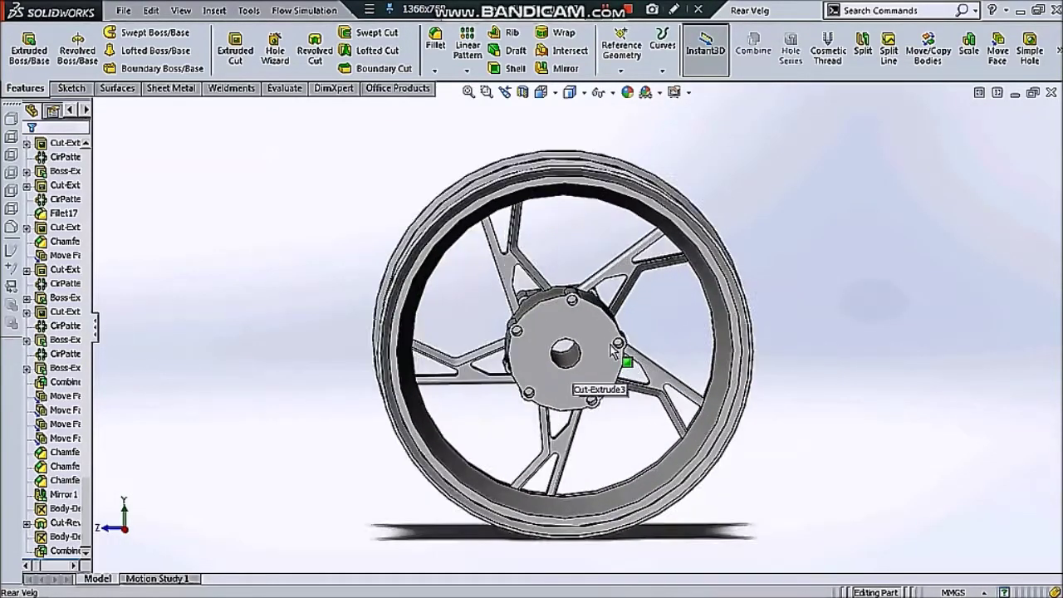
pyautogui.scroll(-3, 612, 353)
pyautogui.moveTo(574, 327)
pyautogui.mouseDown(button='middle')
pyautogui.moveTo(577, 307)
pyautogui.moveTo(586, 340)
pyautogui.moveTo(579, 329)
pyautogui.moveTo(565, 336)
pyautogui.moveTo(586, 324)
pyautogui.mouseUp(button='middle')
pyautogui.click(579, 329)
pyautogui.scroll(2, 579, 328)
pyautogui.scroll(2, 585, 328)
pyautogui.scroll(1, 585, 328)
pyautogui.scroll(1, 585, 328)
pyautogui.scroll(-2, 581, 330)
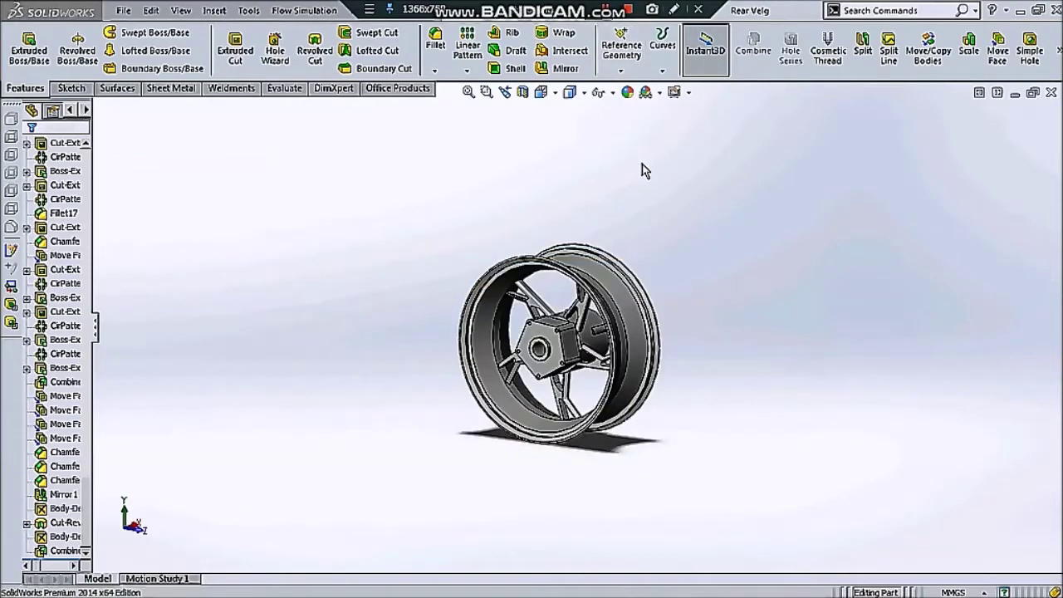
pyautogui.scroll(-2, 531, 283)
pyautogui.scroll(2, 556, 274)
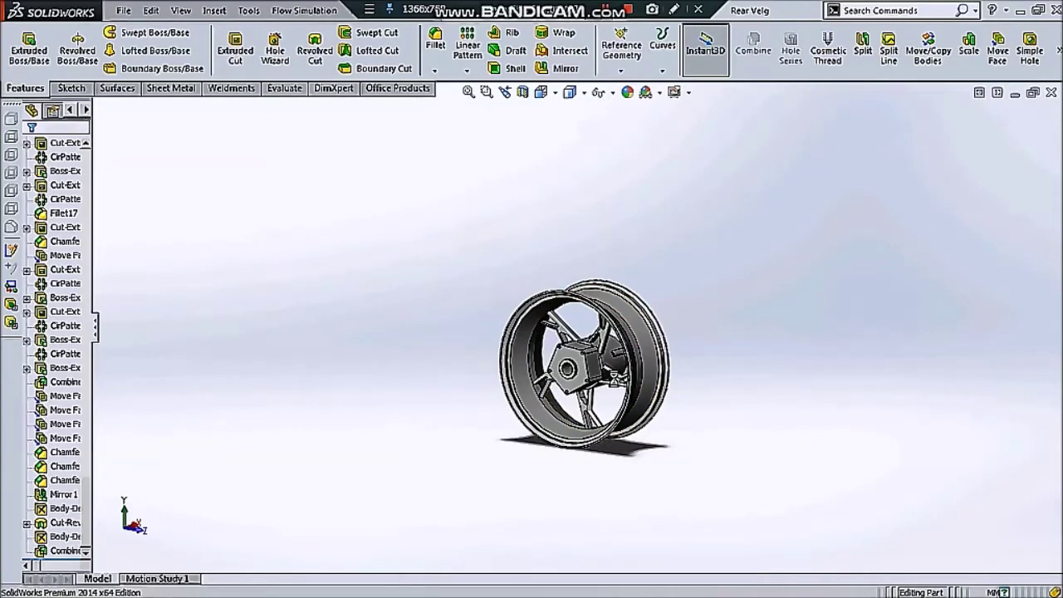
pyautogui.moveTo(432, 250); pyautogui.dragTo(388, 204, button='middle')
# Enable the SolidWorks Simulation add-in and switch to the Simulation commands.
pyautogui.click(424, 87)
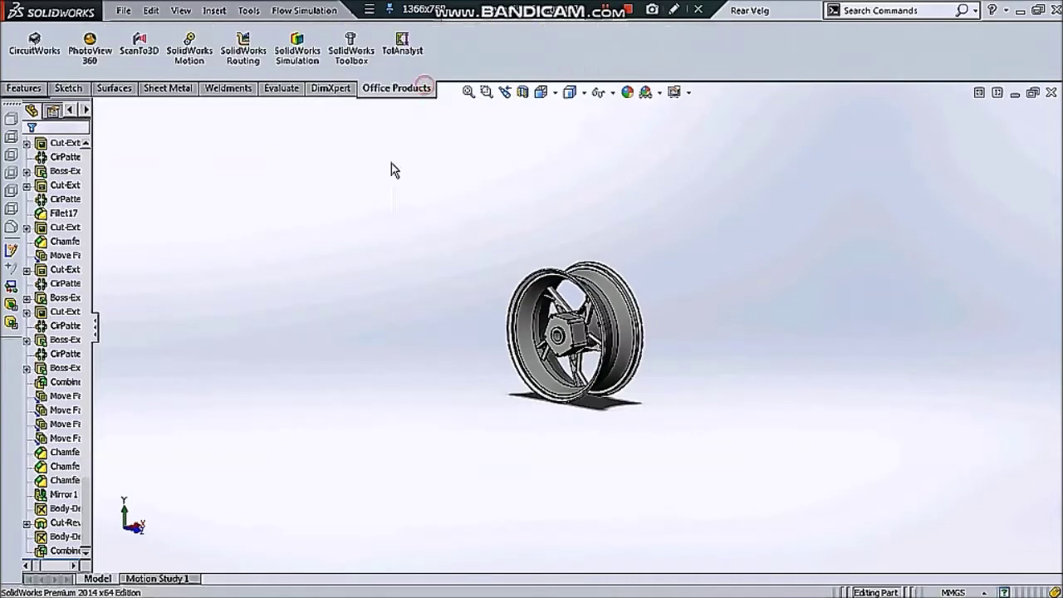
pyautogui.click(298, 52)
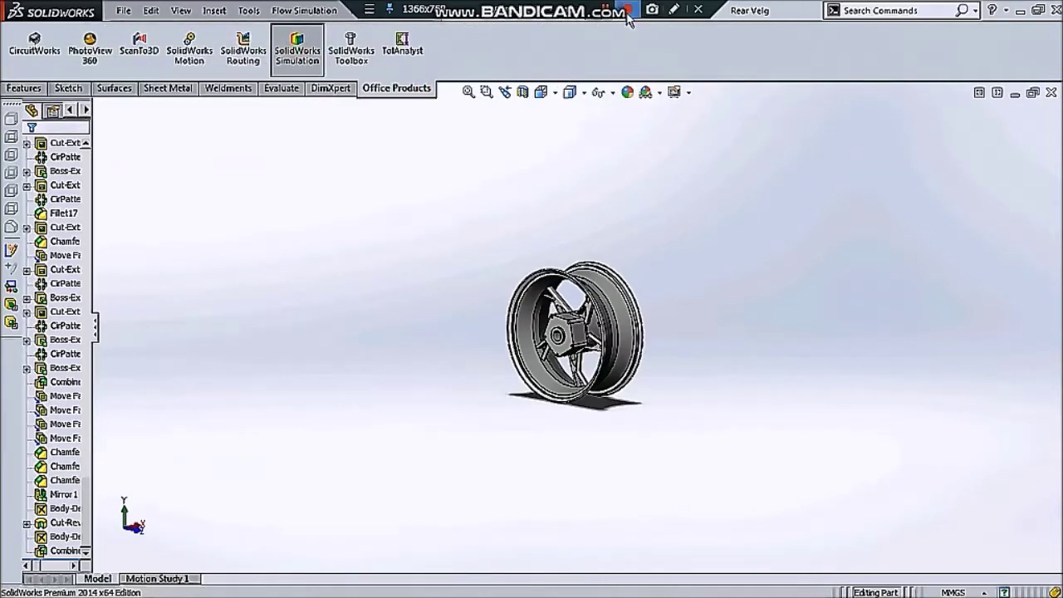
pyautogui.click(458, 89)
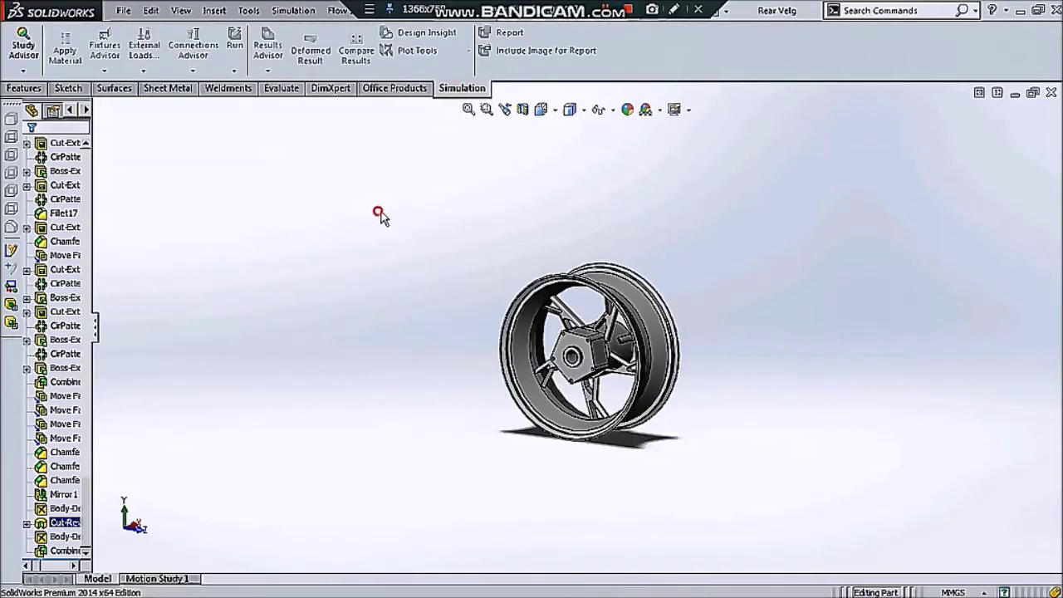
# Create a new Drop Test study, Drop Test 1, via Study Advisor.
pyautogui.click(30, 72)
pyautogui.click(46, 99)
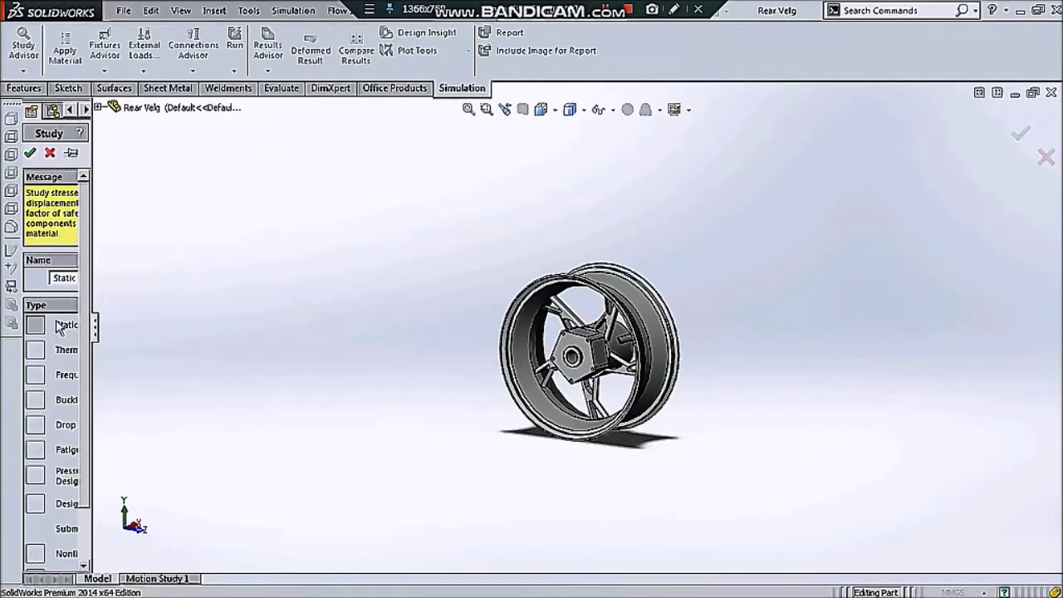
pyautogui.scroll(-3, 82, 474)
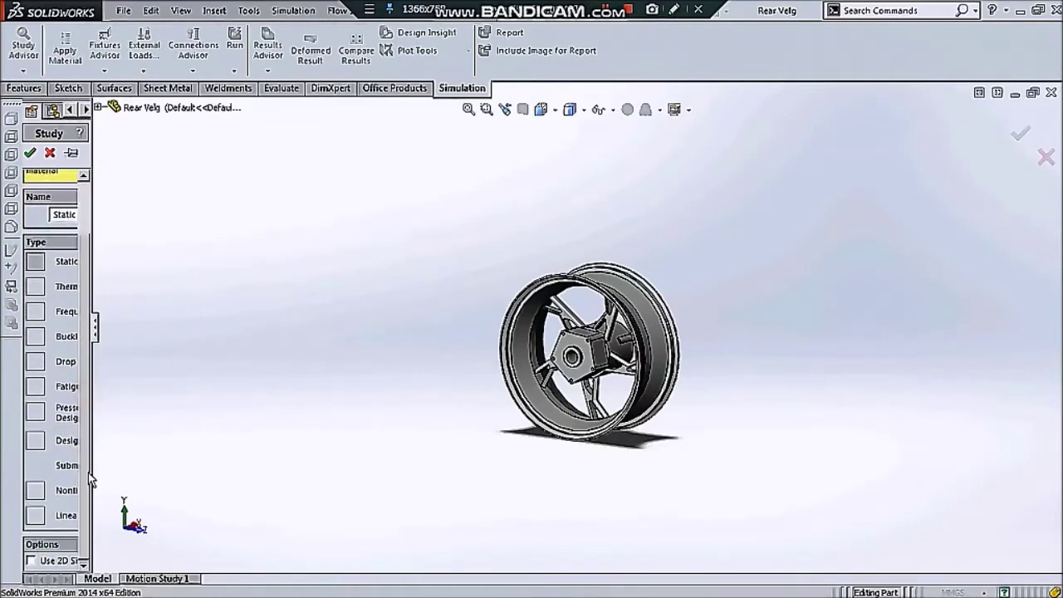
pyautogui.moveTo(92, 473); pyautogui.dragTo(166, 486)
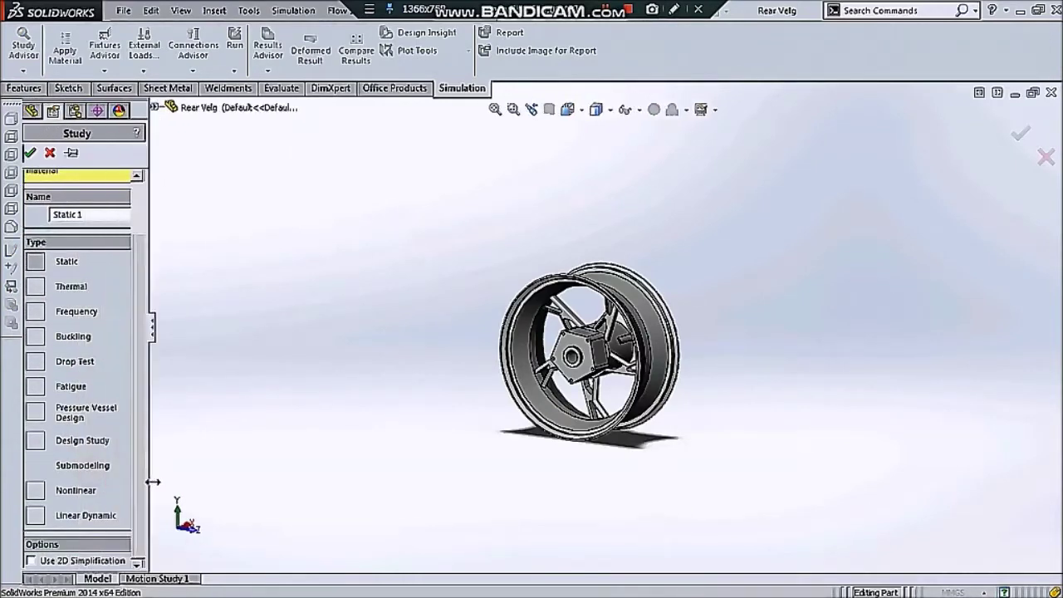
pyautogui.click(35, 363)
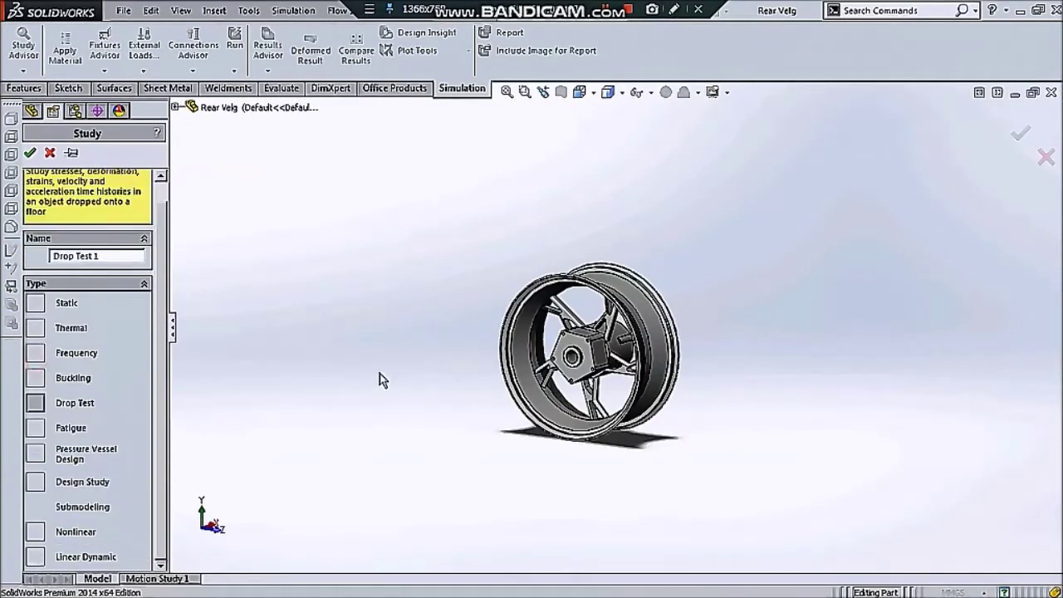
pyautogui.click(28, 153)
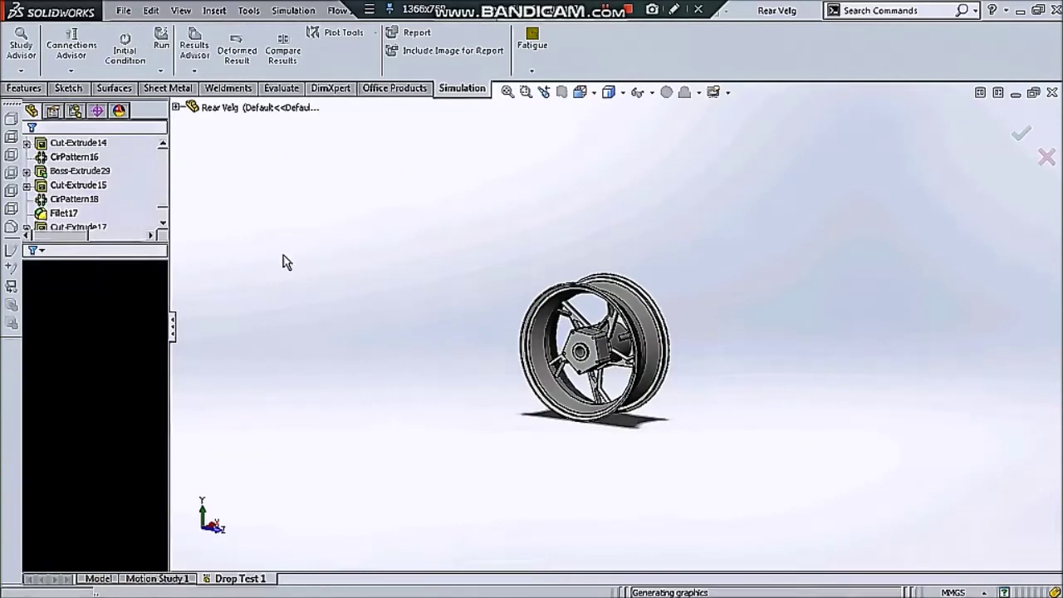
# Open the material assignment for the Rear Velg part in the study.
pyautogui.scroll(-1, 564, 343)
pyautogui.moveTo(564, 343); pyautogui.dragTo(607, 312, button='middle')
pyautogui.scroll(2, 614, 332)
pyautogui.click(70, 282)
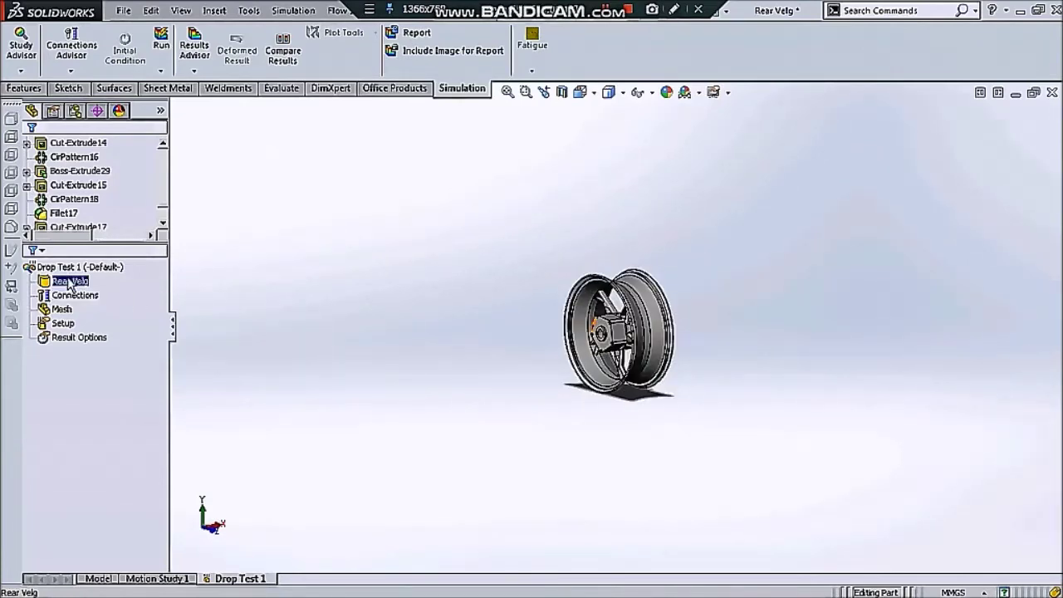
pyautogui.rightClick(69, 286)
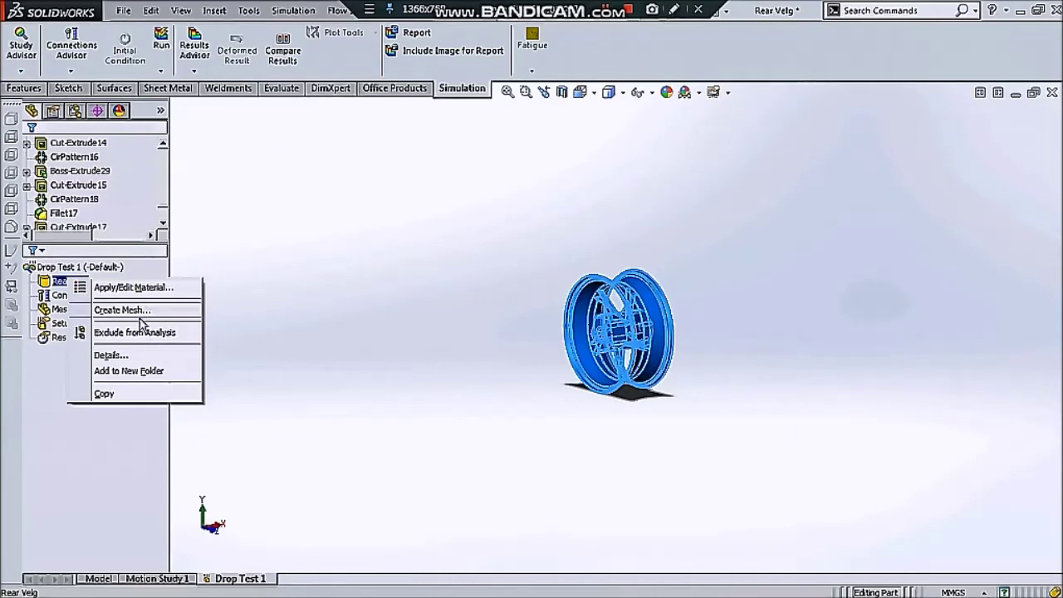
pyautogui.click(132, 290)
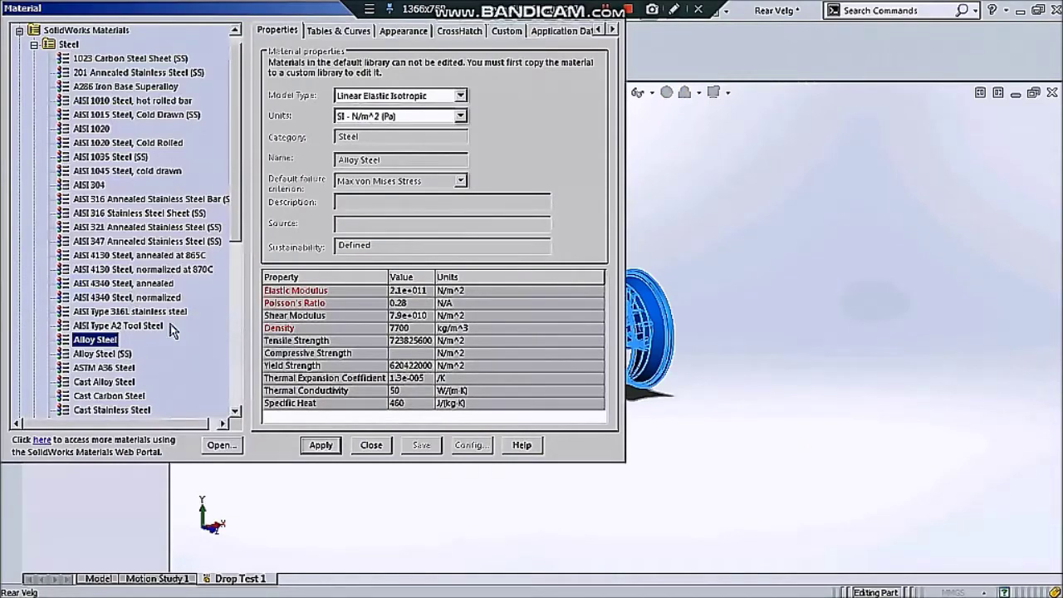
# Expand Aluminium Alloys and view 1060 alloys with units set to N/mm^2 (MPa).
pyautogui.scroll(-2, 233, 237)
pyautogui.scroll(-3, 237, 265)
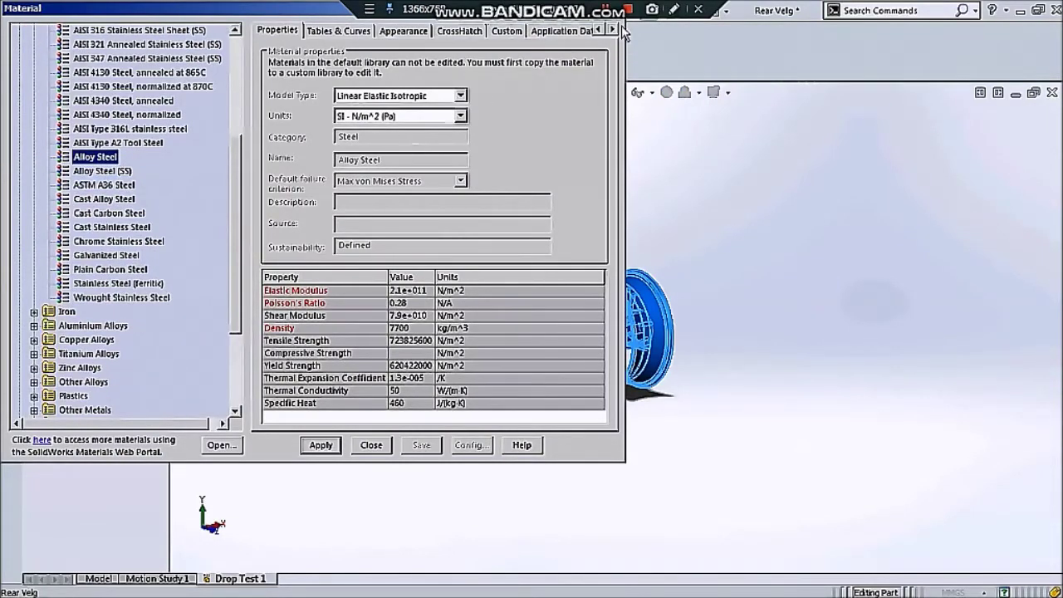
pyautogui.click(35, 326)
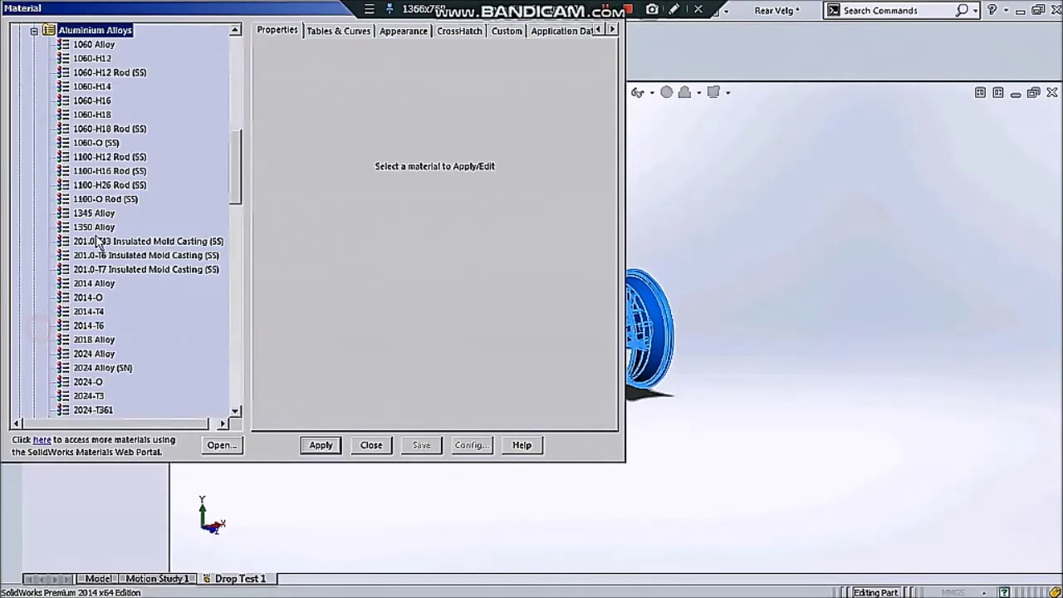
pyautogui.click(79, 46)
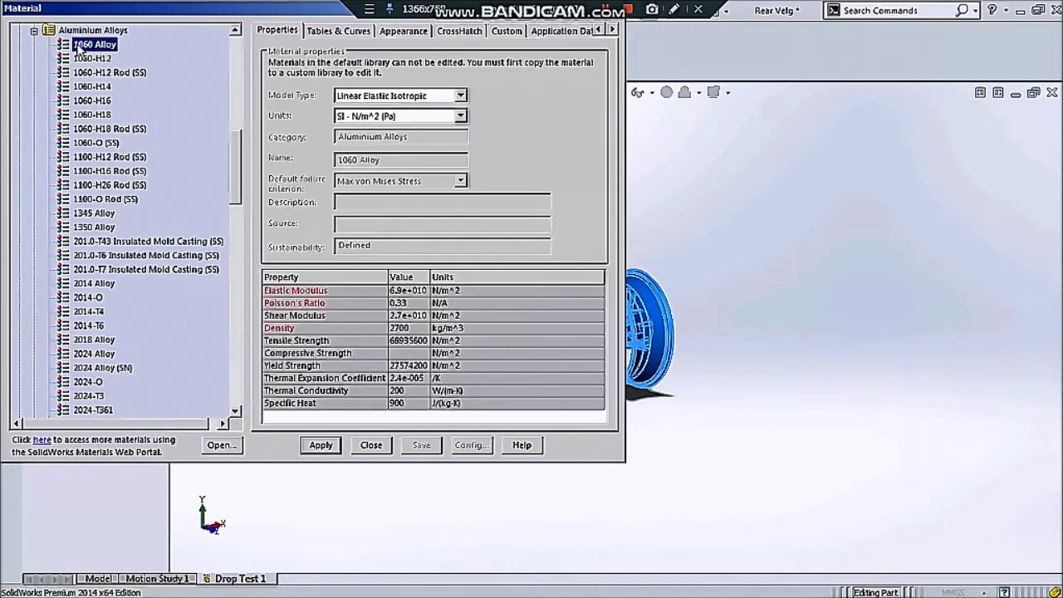
pyautogui.click(460, 116)
pyautogui.click(423, 158)
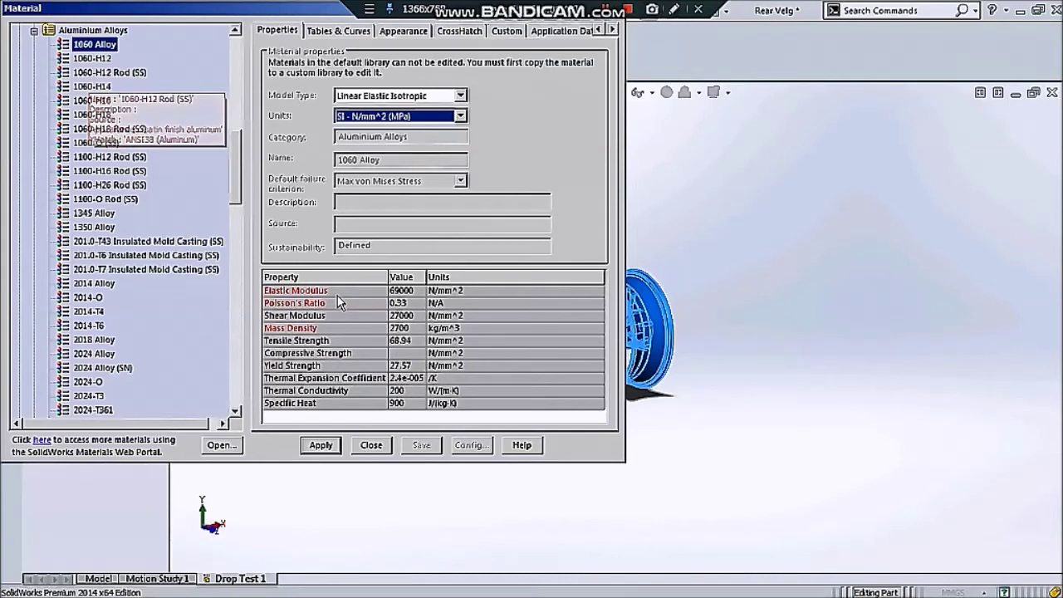
pyautogui.click(403, 339)
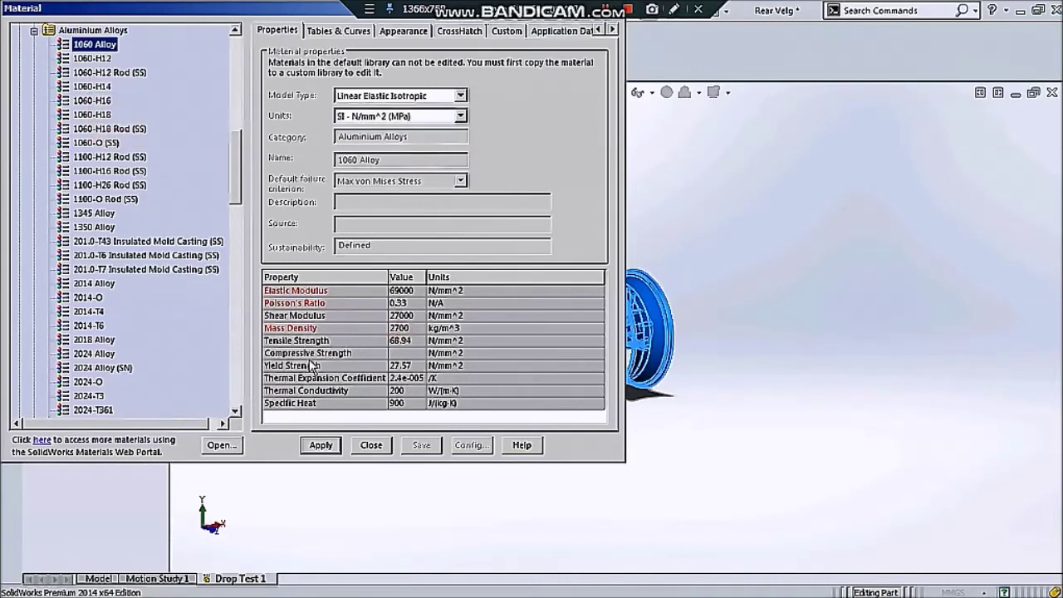
pyautogui.click(98, 59)
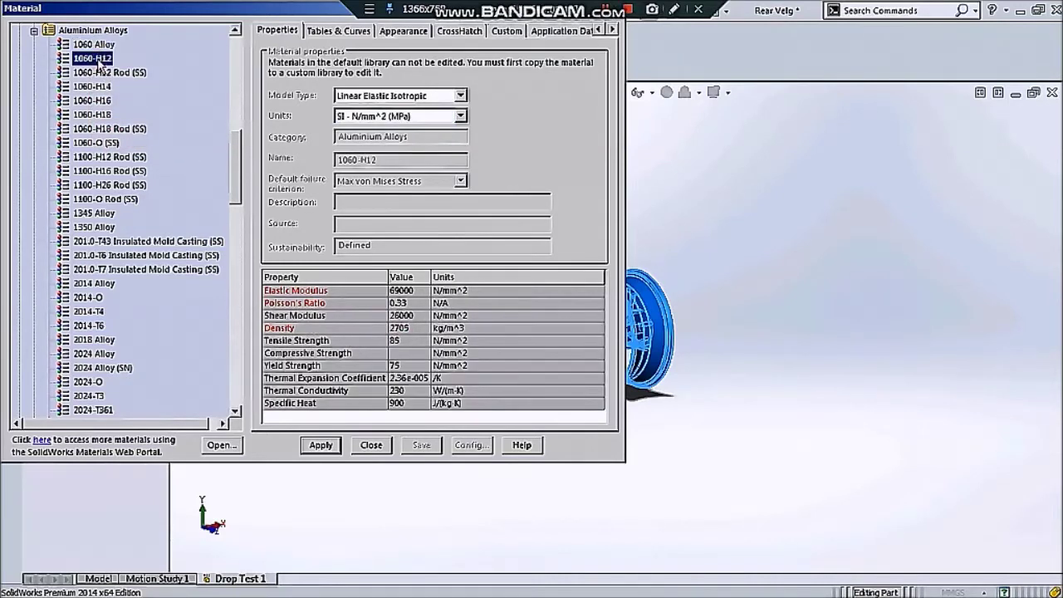
# Browse down the aluminium alloys from 2024 through 6061-T6 and 7050 to AA380.0-F die.
pyautogui.press('Down')
pyautogui.press('Down')
pyautogui.press('Down')
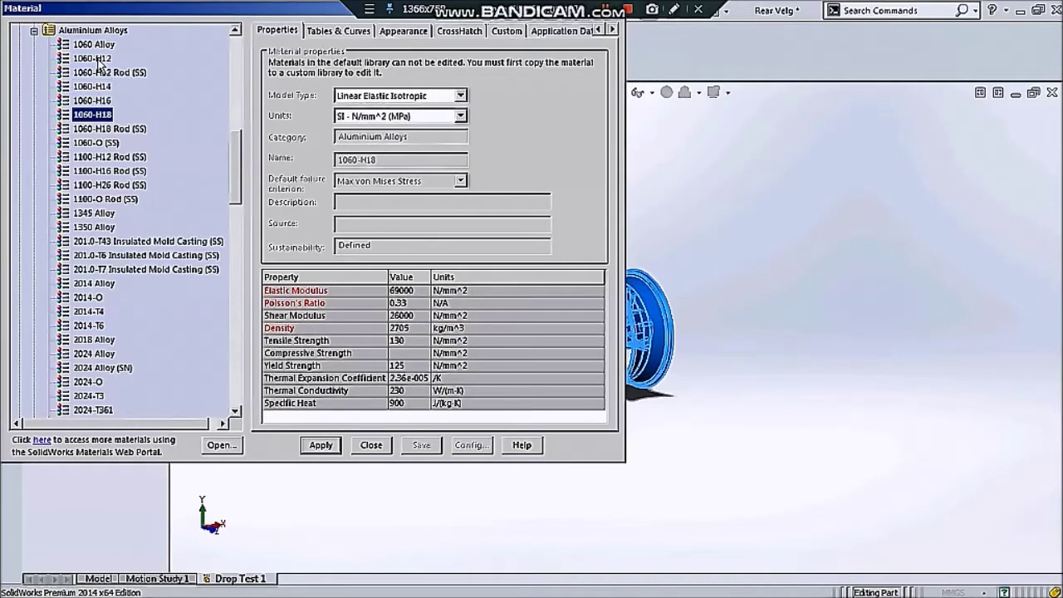
pyautogui.press('Down')
pyautogui.press('Down')
pyautogui.press('Down')
pyautogui.press('Down')
pyautogui.press('Down')
pyautogui.press('Down')
pyautogui.press('Down')
pyautogui.press('Down')
pyautogui.press('Down')
pyautogui.press('Down')
pyautogui.press('Down')
pyautogui.press('Down')
pyautogui.press('Down')
pyautogui.press('Down')
pyautogui.press('Down')
pyautogui.press('Down')
pyautogui.press('Down')
pyautogui.press('Down')
pyautogui.press('Down')
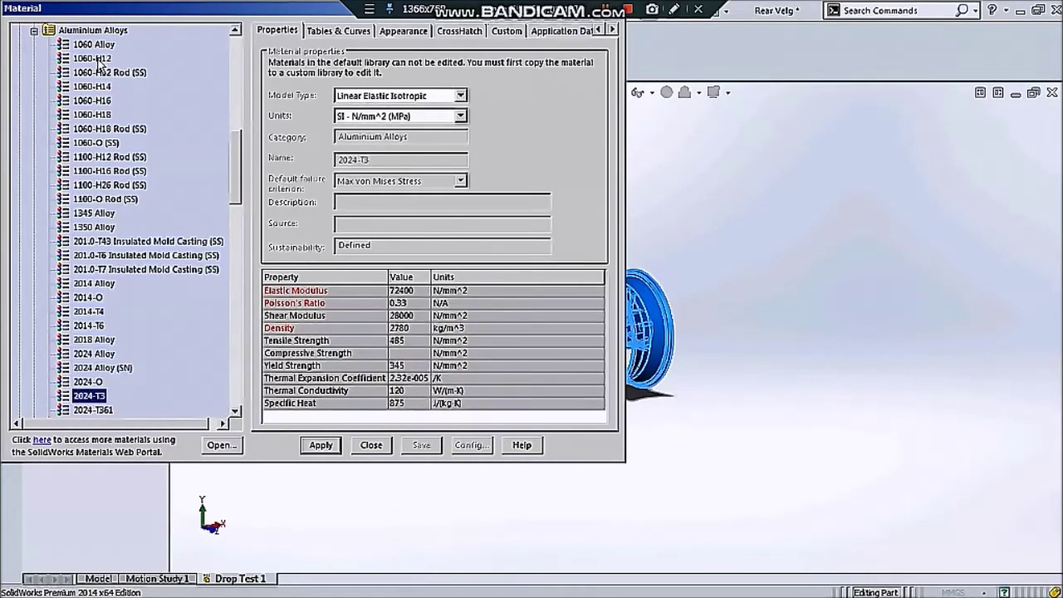
pyautogui.press('Down')
pyautogui.press('Down')
pyautogui.press('Down')
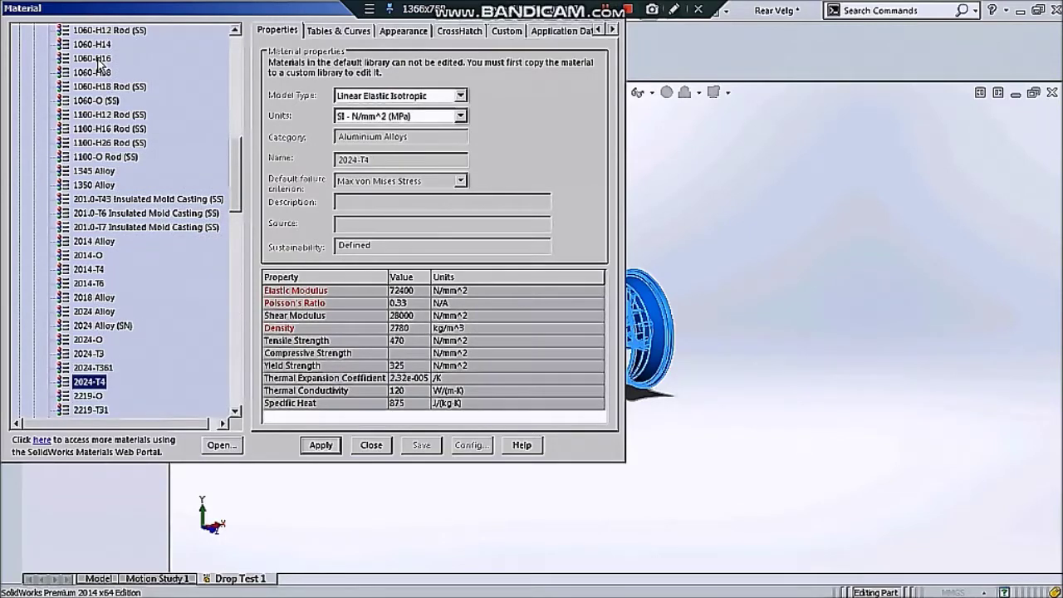
pyautogui.press('Down')
pyautogui.press('Down')
pyautogui.press('Down')
pyautogui.press('Down')
pyautogui.press('Down')
pyautogui.press('Down')
pyautogui.press('Down')
pyautogui.press('Down')
pyautogui.press('Up')
pyautogui.press('Down')
pyautogui.press('Down')
pyautogui.press('Down')
pyautogui.press('Down')
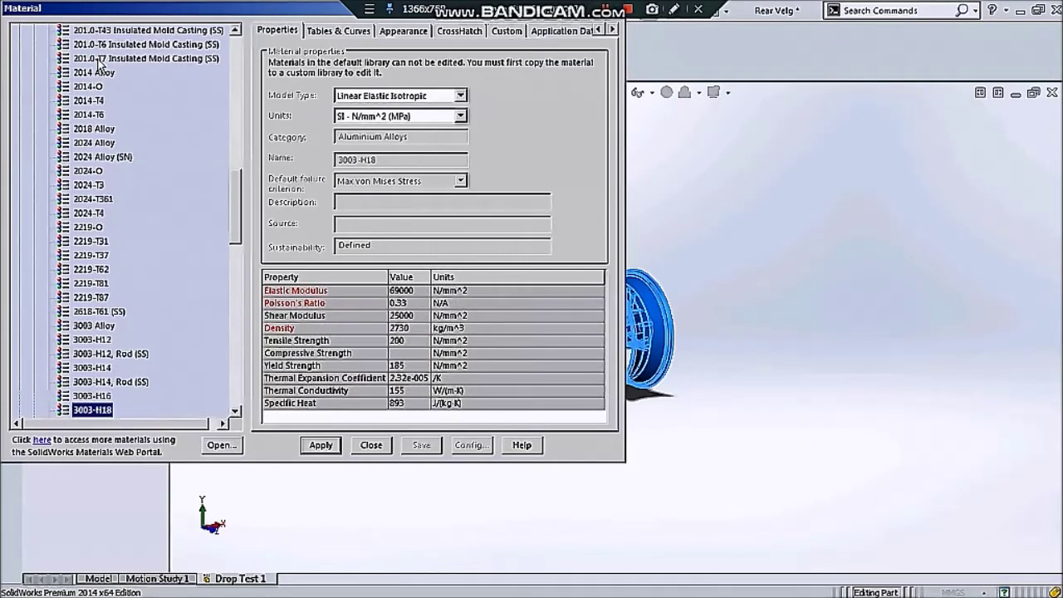
pyautogui.press('Down')
pyautogui.press('Down')
pyautogui.press('Down')
pyautogui.press('Down')
pyautogui.press('Down')
pyautogui.press('Down')
pyautogui.press('Down')
pyautogui.press('Down')
pyautogui.press('Down')
pyautogui.press('Down')
pyautogui.press('Down')
pyautogui.press('Down')
pyautogui.press('Down')
pyautogui.press('Down')
pyautogui.press('Down')
pyautogui.press('Down')
pyautogui.press('Down')
pyautogui.press('Down')
pyautogui.press('Down')
pyautogui.press('Down')
pyautogui.press('Down')
pyautogui.press('Down')
pyautogui.press('Down')
pyautogui.press('Down')
pyautogui.press('Down')
pyautogui.press('Down')
pyautogui.press('Down')
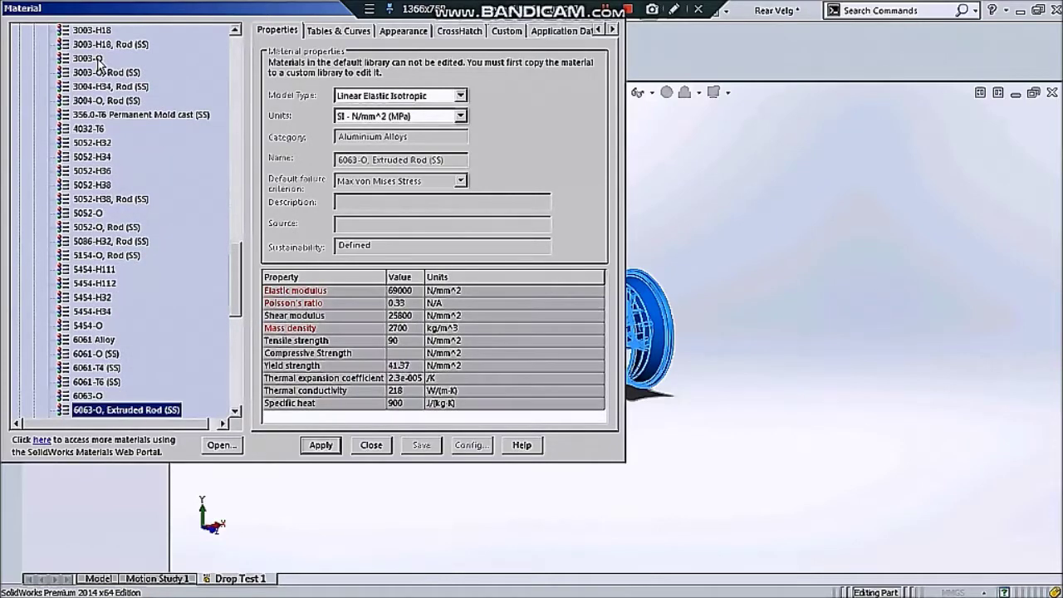
pyautogui.press('Down')
pyautogui.press('Down')
pyautogui.press('Down')
pyautogui.press('Down')
pyautogui.press('Down')
pyautogui.press('Down')
pyautogui.press('Down')
pyautogui.press('Down')
pyautogui.press('Down')
pyautogui.press('Down')
pyautogui.press('Up')
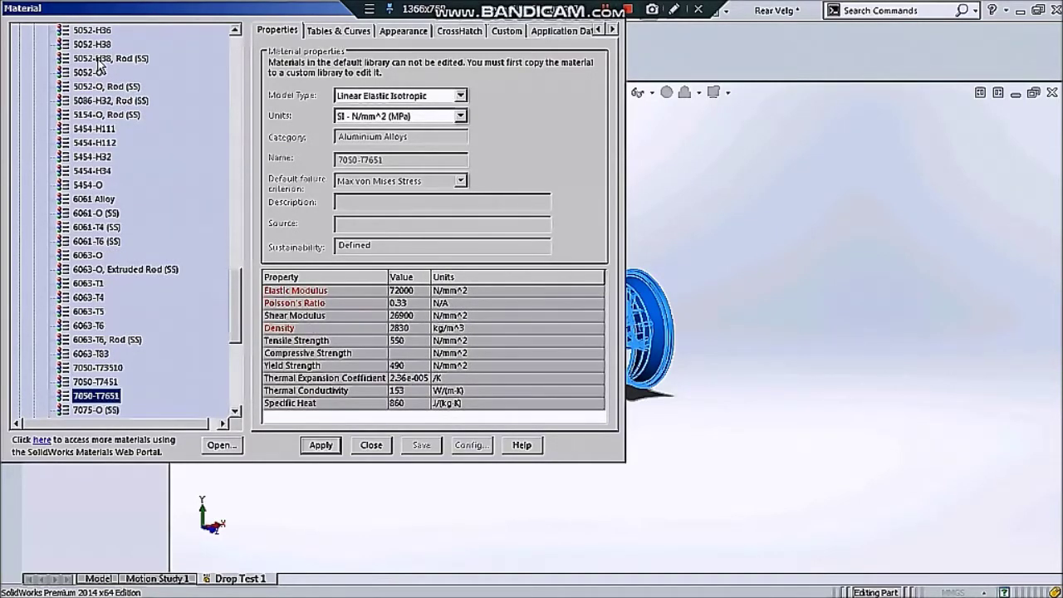
pyautogui.press('Down')
pyautogui.press('Down')
pyautogui.press('Down')
pyautogui.press('Down')
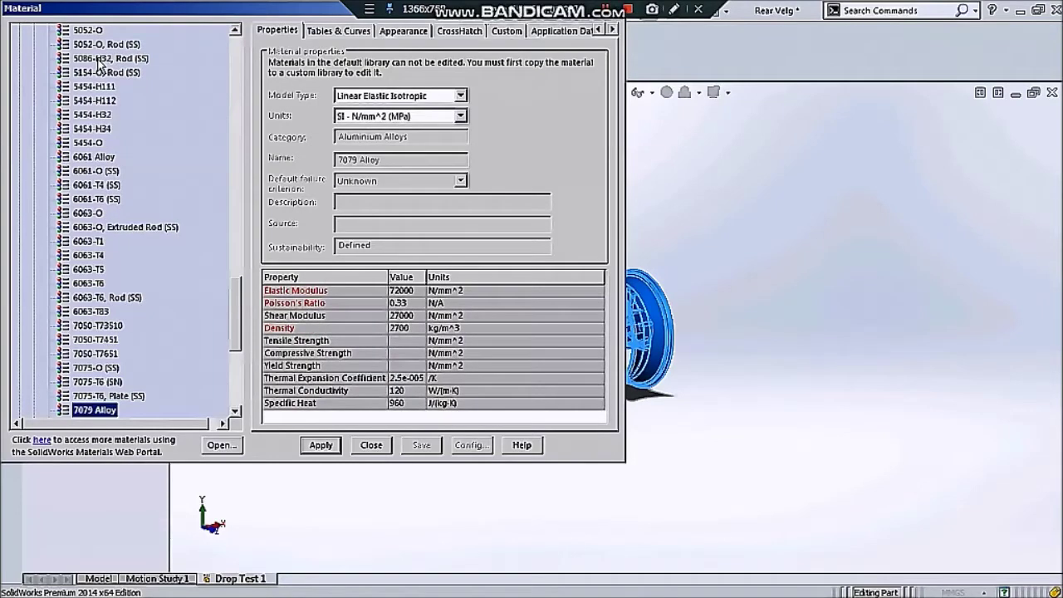
pyautogui.press('Down')
pyautogui.press('Down')
pyautogui.press('Down')
pyautogui.press('Up')
pyautogui.press('Up')
pyautogui.press('Up')
pyautogui.press('Down')
pyautogui.press('Down')
pyautogui.press('Down')
pyautogui.press('Down')
pyautogui.press('Down')
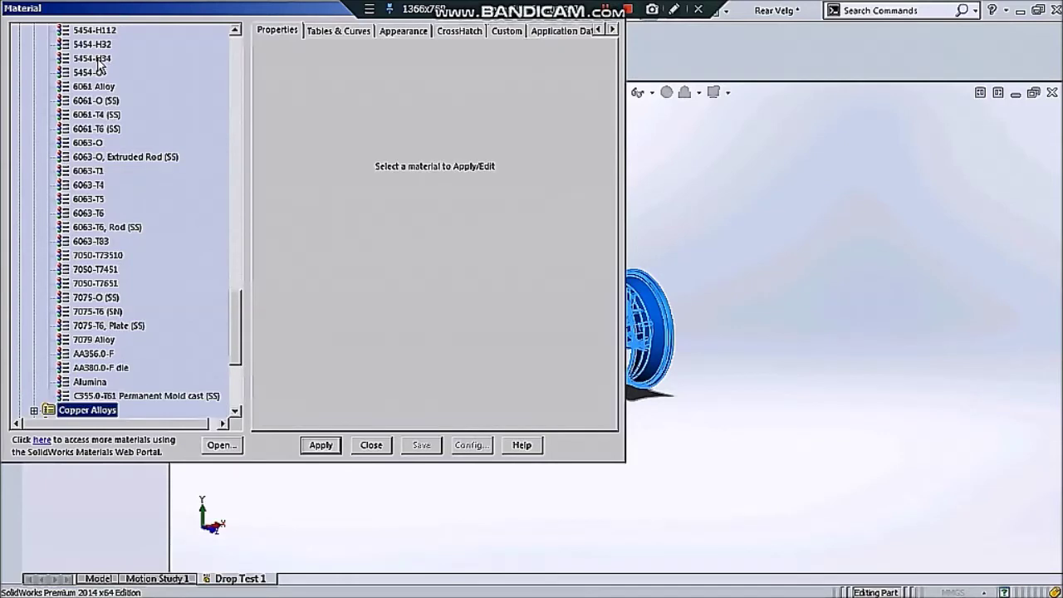
pyautogui.press('Up')
pyautogui.press('Up')
pyautogui.press('Up')
pyautogui.press('Up')
# Compare 7075, 6063, 5454, 5086 and 5052 alloys, then apply 4032-T6 and close.
pyautogui.press('Up')
pyautogui.press('Up')
pyautogui.press('Up')
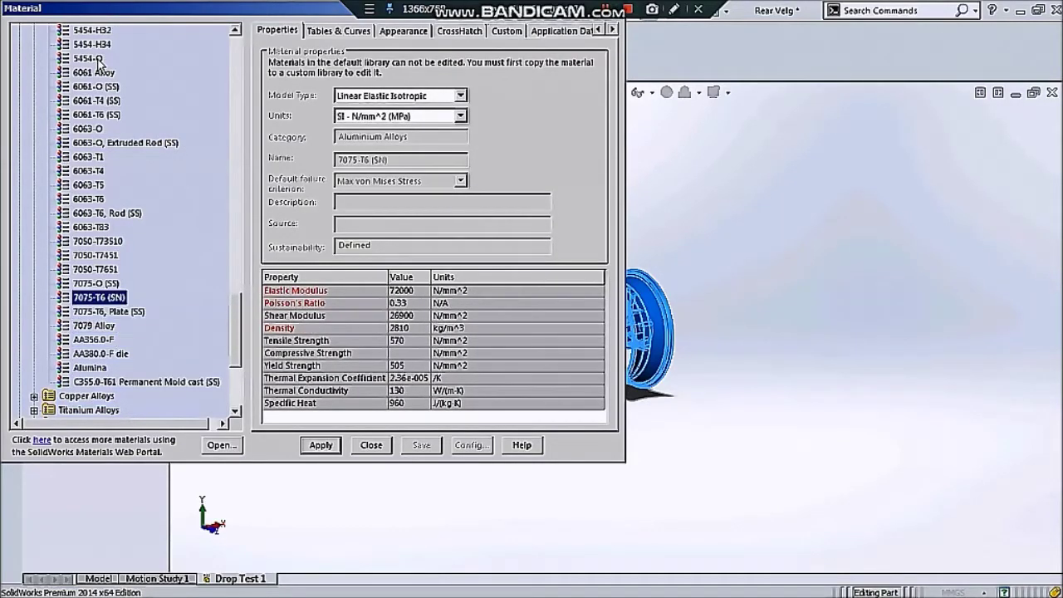
pyautogui.press('Up')
pyautogui.press('Up')
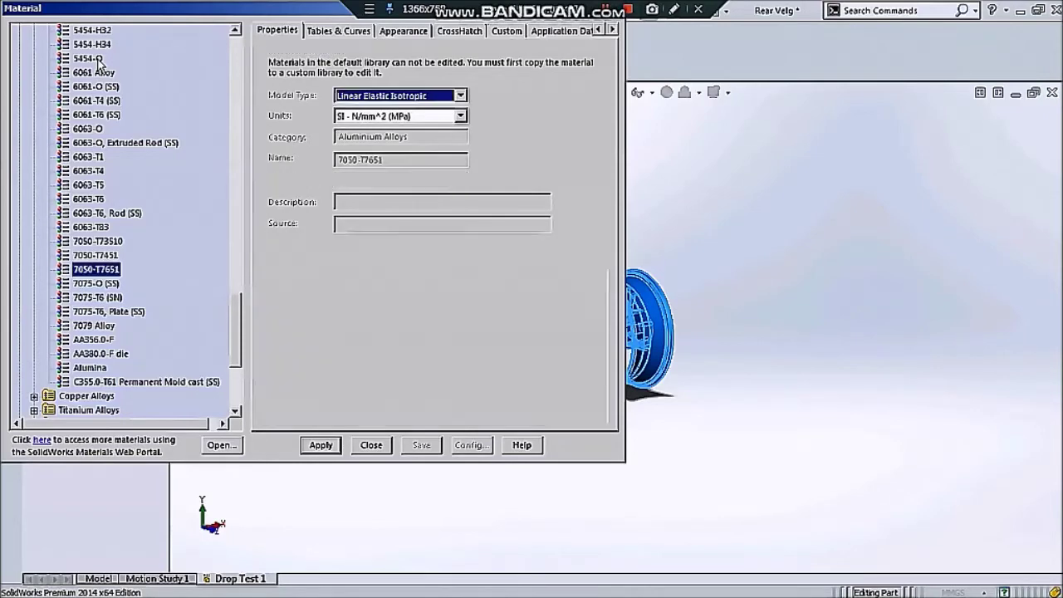
pyautogui.press('Up')
pyautogui.press('Up')
pyautogui.press('Up')
pyautogui.press('Down')
pyautogui.press('Up')
pyautogui.press('Up')
pyautogui.press('Up')
pyautogui.press('Up')
pyautogui.press('Up')
pyautogui.press('Up')
pyautogui.press('Up')
pyautogui.press('Up')
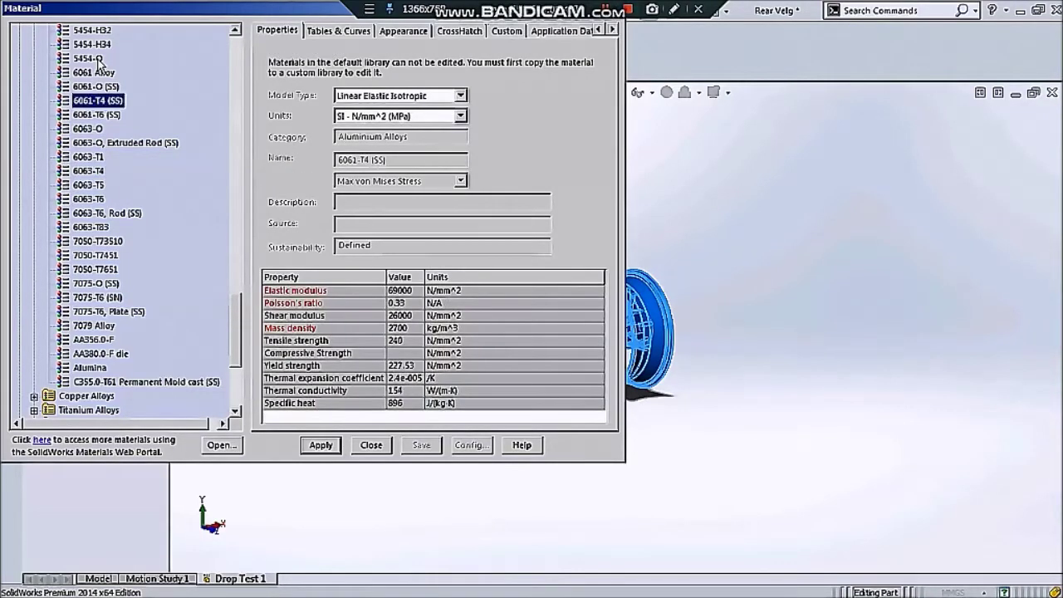
pyautogui.click(97, 59)
pyautogui.press('Up')
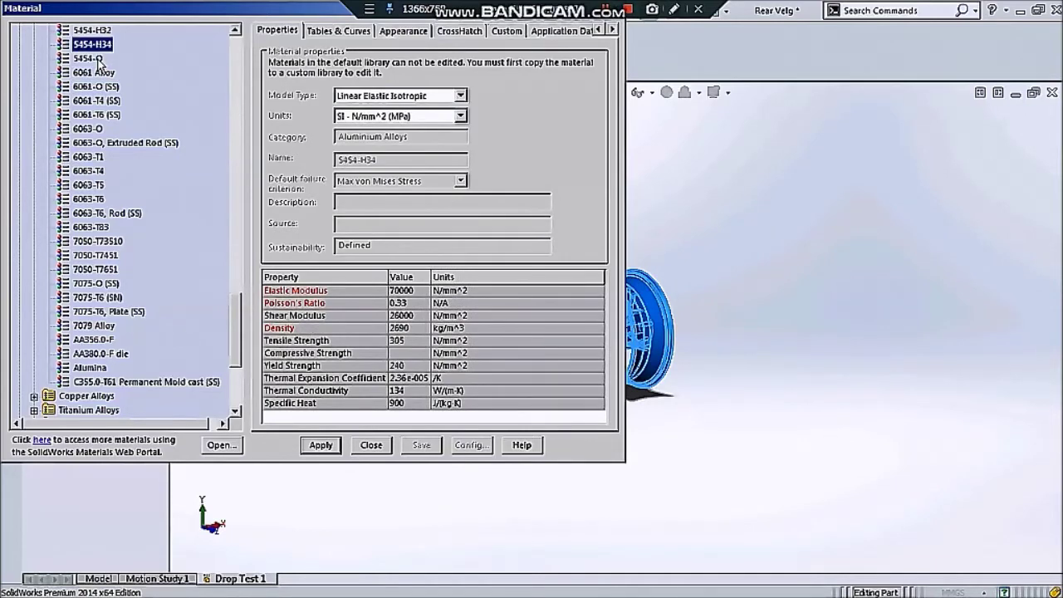
pyautogui.press('Up')
pyautogui.press('Up')
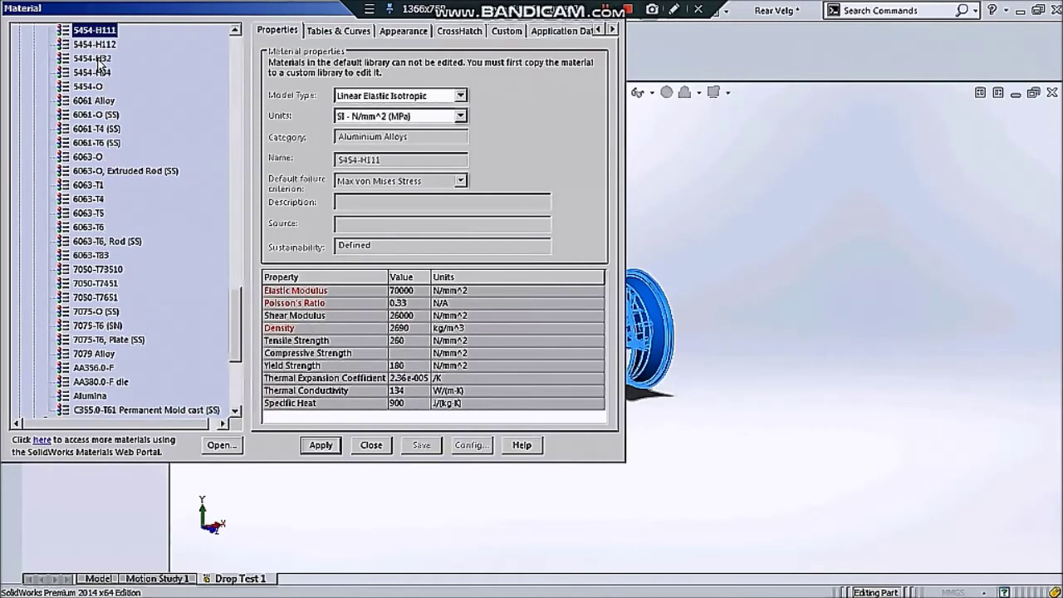
pyautogui.press('Up')
pyautogui.press('Up')
pyautogui.press('Up')
pyautogui.press('Up')
pyautogui.press('Up')
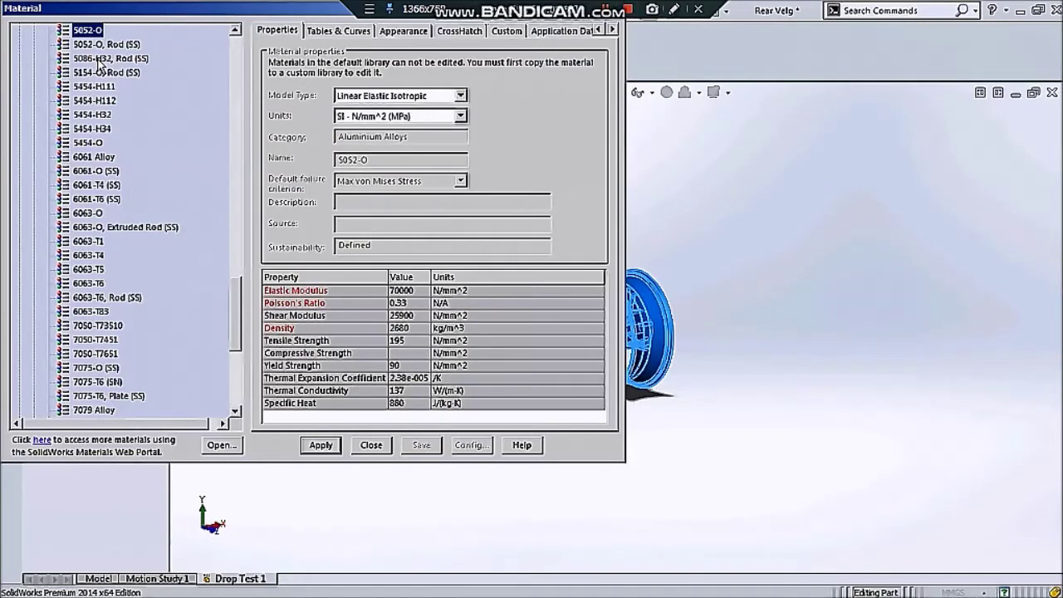
pyautogui.press('Up')
pyautogui.press('Up')
pyautogui.press('Up')
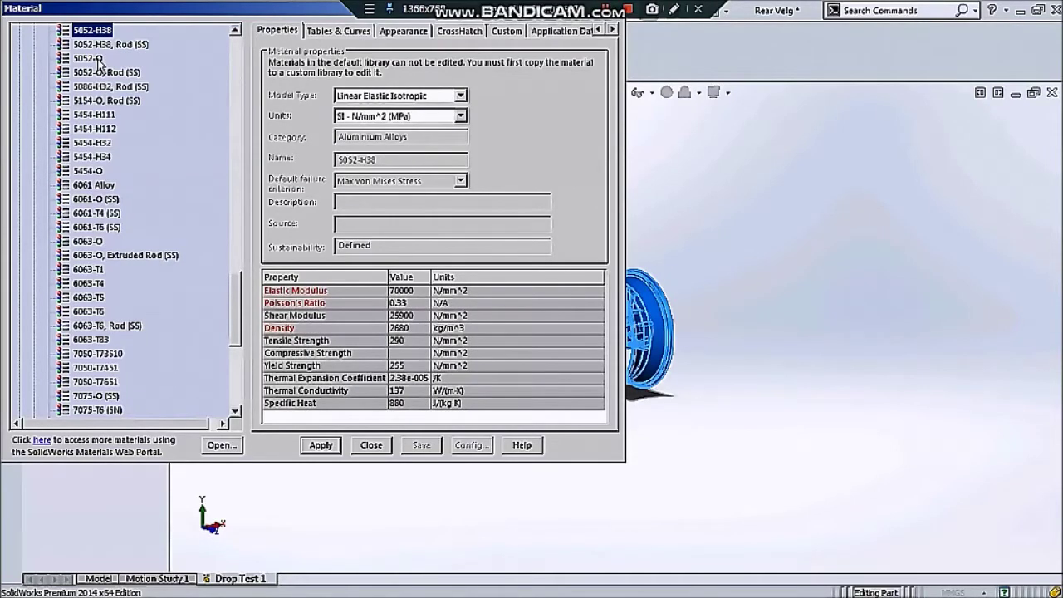
pyautogui.press('Up')
pyautogui.press('Up')
pyautogui.press('Up')
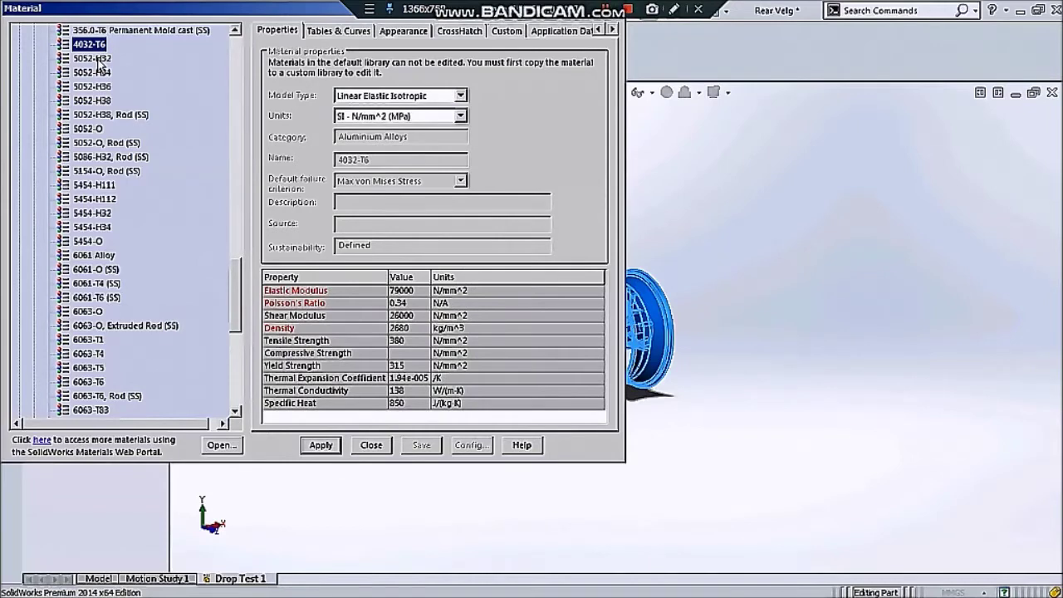
pyautogui.press('Down')
pyautogui.press('Down')
pyautogui.press('Down')
pyautogui.press('Up')
pyautogui.press('Up')
pyautogui.press('Up')
pyautogui.press('Down')
pyautogui.press('Down')
pyautogui.press('Down')
pyautogui.press('Down')
pyautogui.press('Down')
pyautogui.press('Down')
pyautogui.press('Up')
pyautogui.press('Up')
pyautogui.press('Up')
pyautogui.press('Up')
pyautogui.press('Up')
pyautogui.press('Up')
pyautogui.click(320, 446)
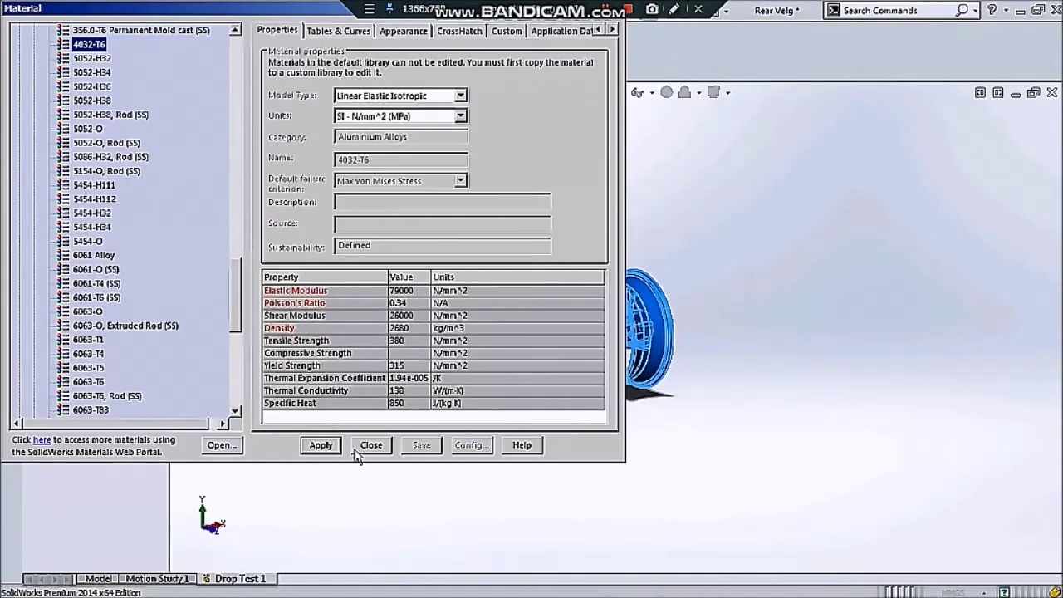
pyautogui.click(365, 447)
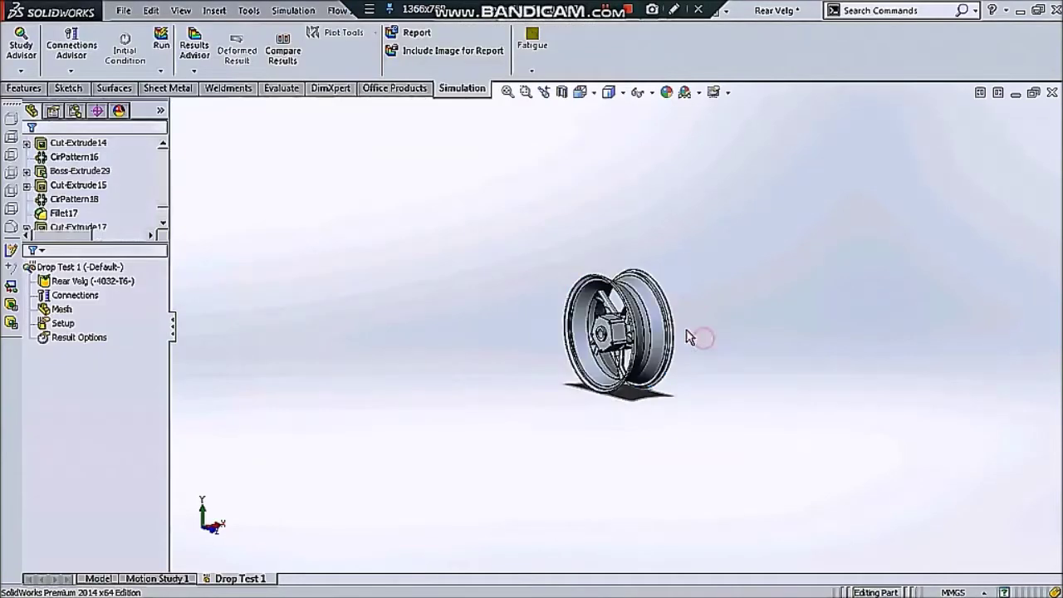
# Zoom and orbit the 4032-T6 wheel to inspect its front and side views.
pyautogui.scroll(-5, 686, 337)
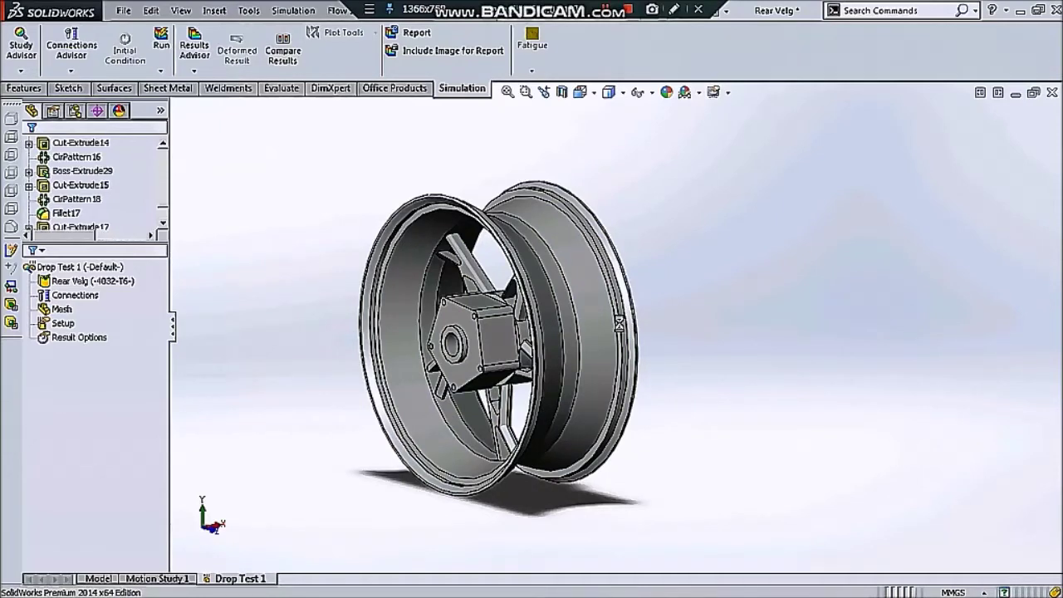
pyautogui.scroll(3, 622, 327)
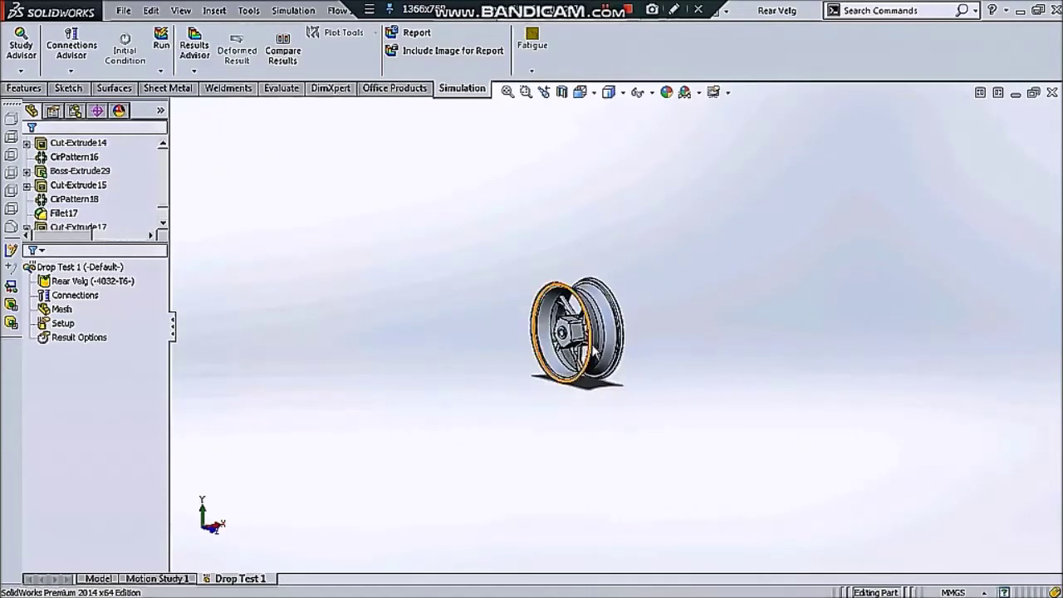
pyautogui.scroll(-3, 622, 340)
pyautogui.moveTo(622, 345); pyautogui.dragTo(683, 353, button='middle')
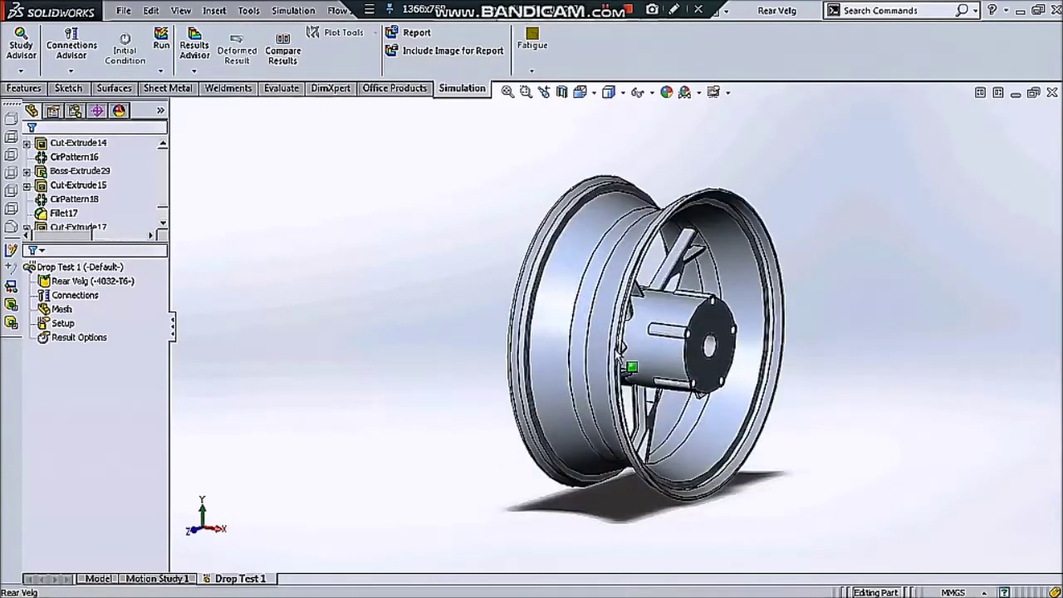
pyautogui.scroll(3, 683, 353)
pyautogui.moveTo(683, 353); pyautogui.dragTo(592, 338, button='middle')
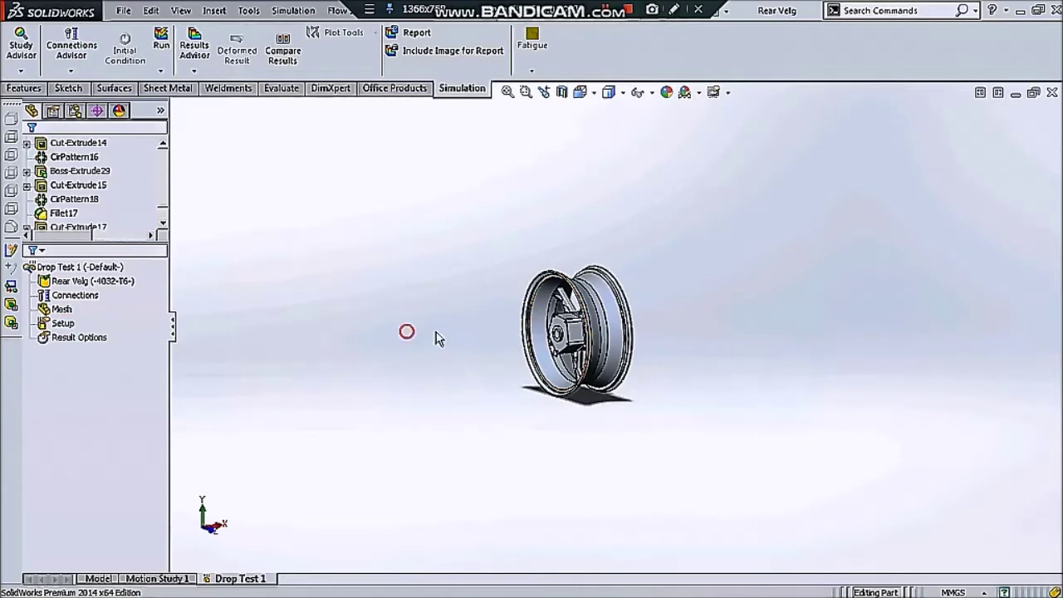
pyautogui.moveTo(436, 338); pyautogui.dragTo(629, 316, button='middle')
pyautogui.scroll(3, 625, 317)
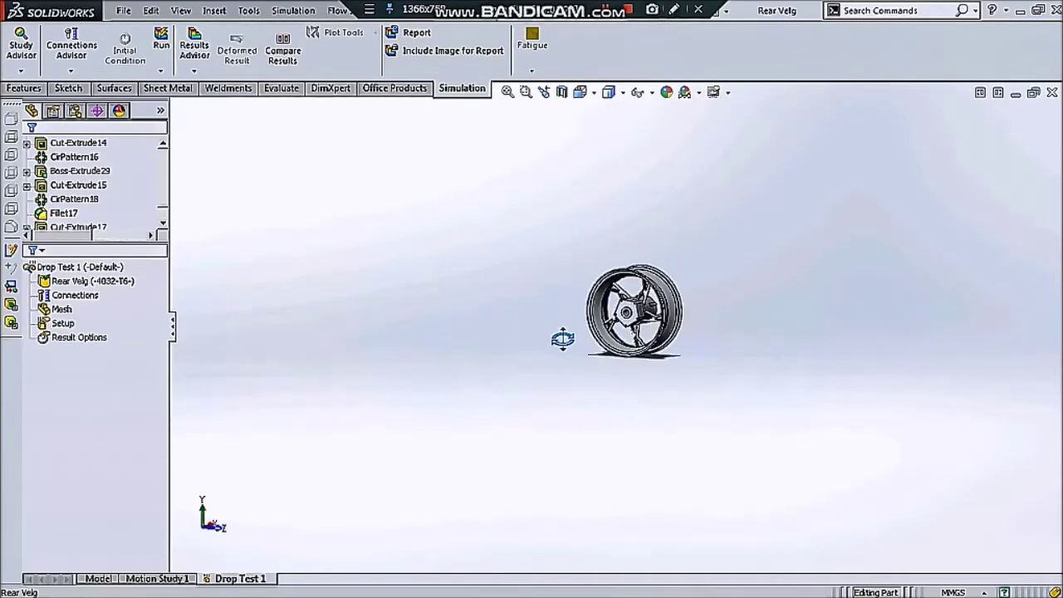
pyautogui.moveTo(562, 337); pyautogui.dragTo(719, 310, button='middle')
pyautogui.scroll(-2, 719, 309)
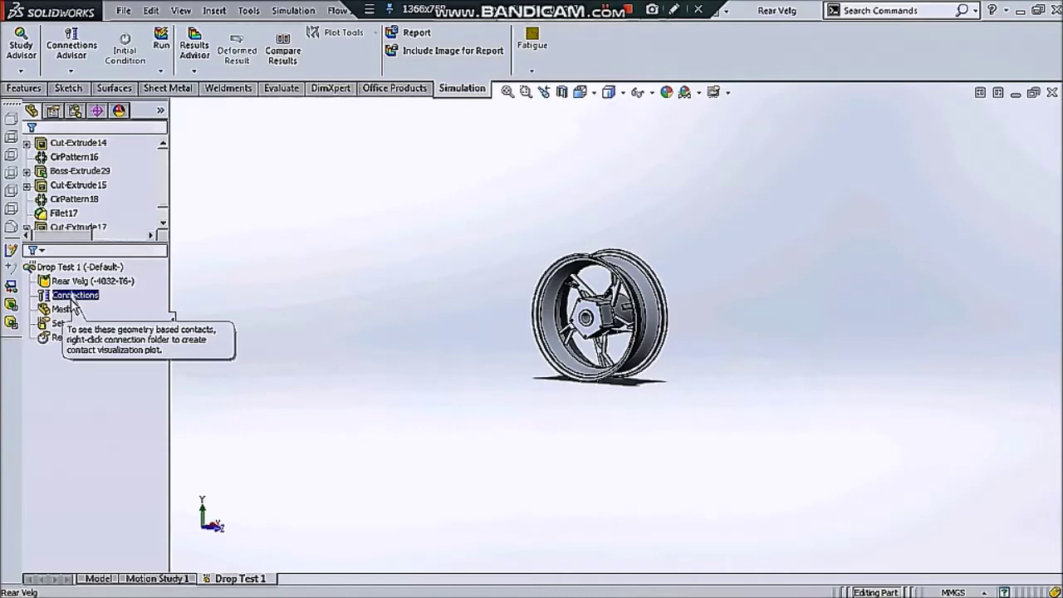
pyautogui.rightClick(62, 309)
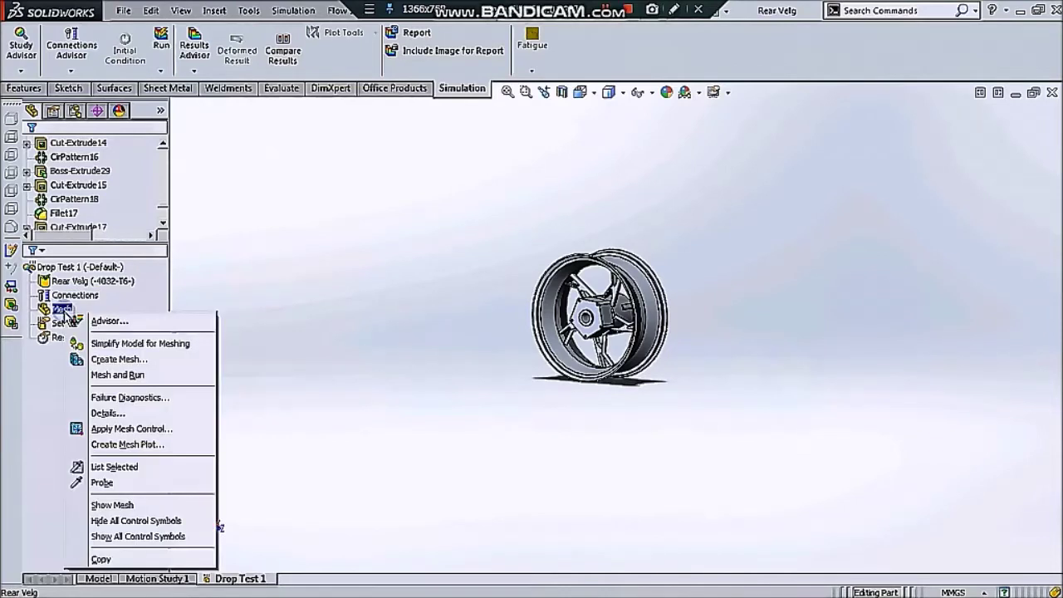
# Mesh Rear Velg at default density after reviewing the Mesh Parameters and Advanced options.
pyautogui.click(126, 364)
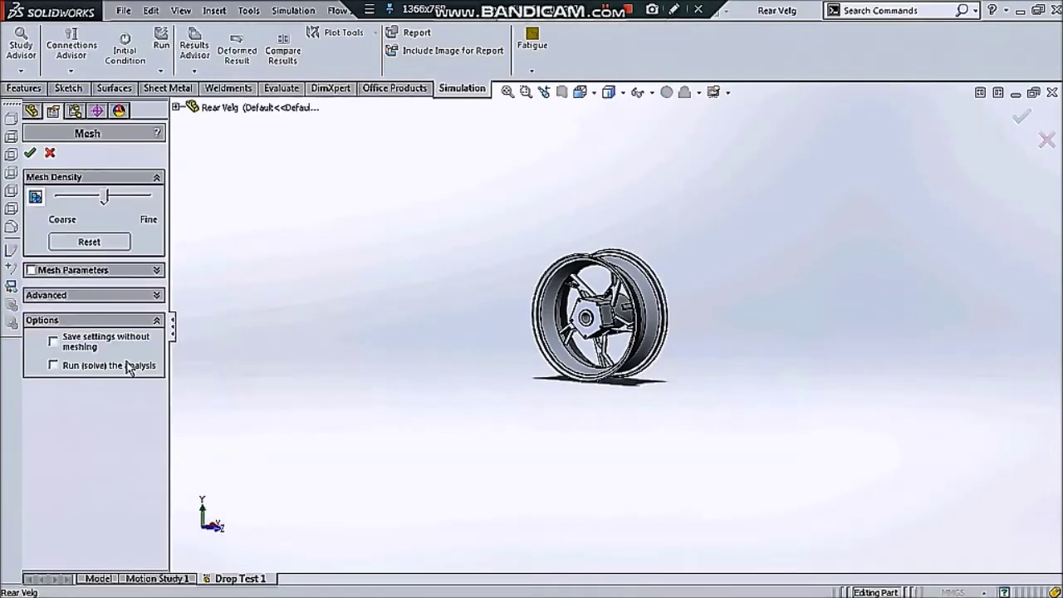
pyautogui.click(31, 271)
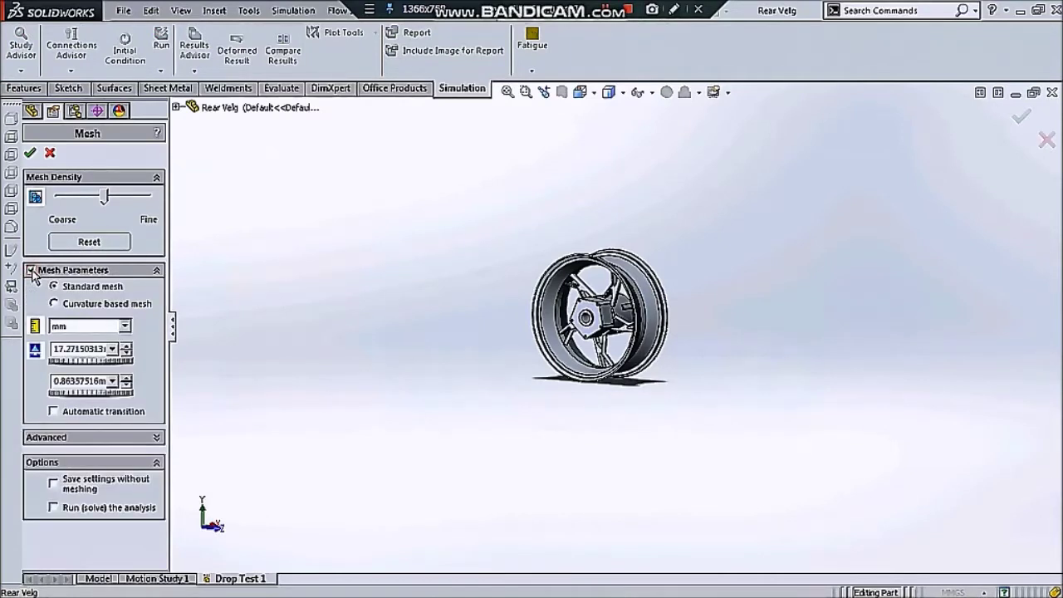
pyautogui.click(31, 271)
pyautogui.click(31, 270)
pyautogui.click(31, 271)
pyautogui.click(73, 297)
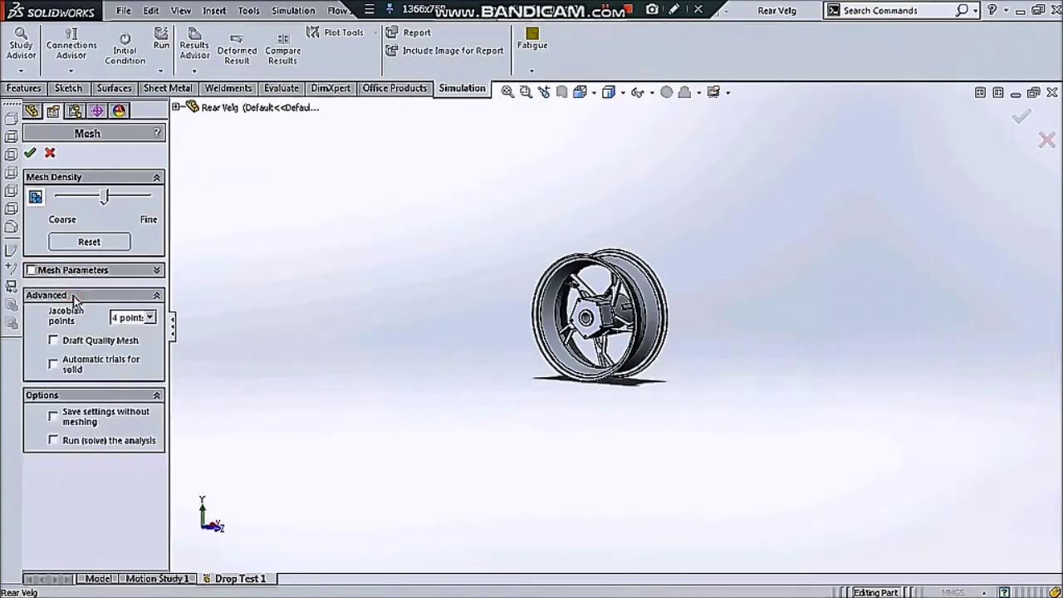
pyautogui.click(30, 152)
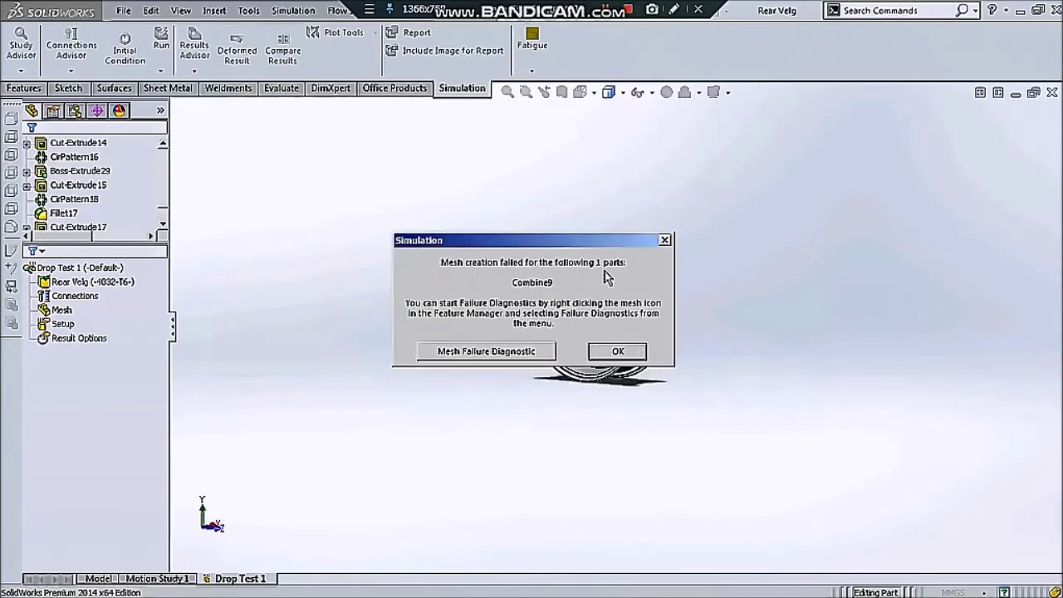
# Dismiss the mesh failure and remesh Rear Velg with density moved toward Fine, about 10.36 mm elements.
pyautogui.click(614, 351)
pyautogui.click(60, 313)
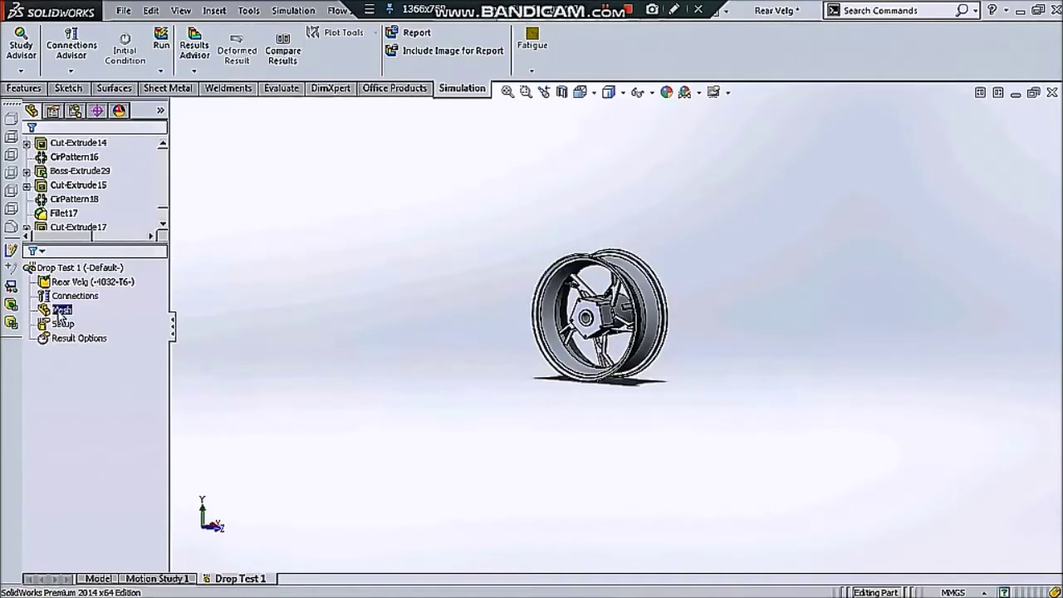
pyautogui.rightClick(60, 315)
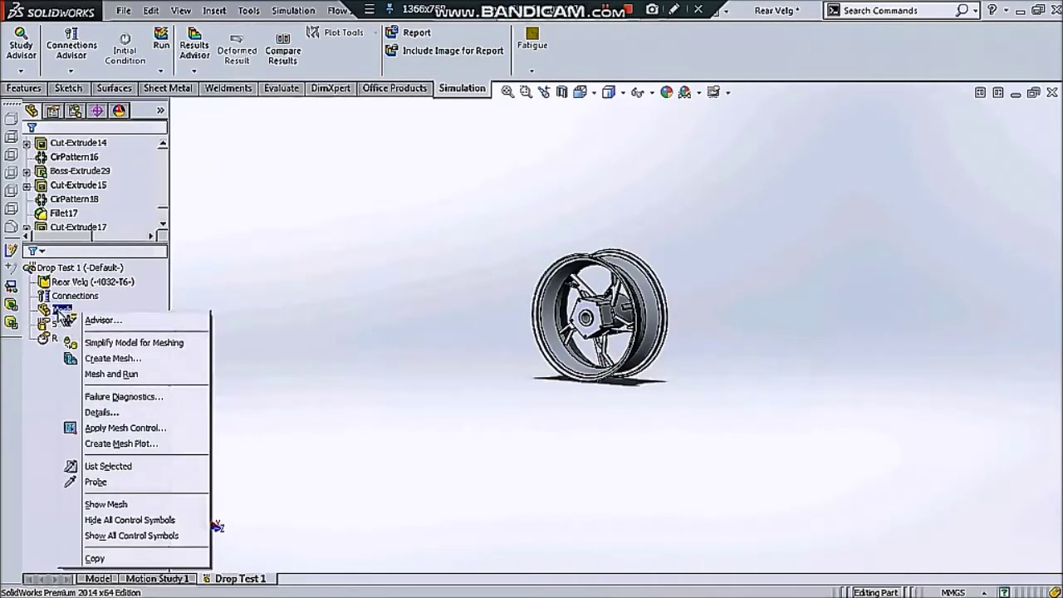
pyautogui.click(108, 361)
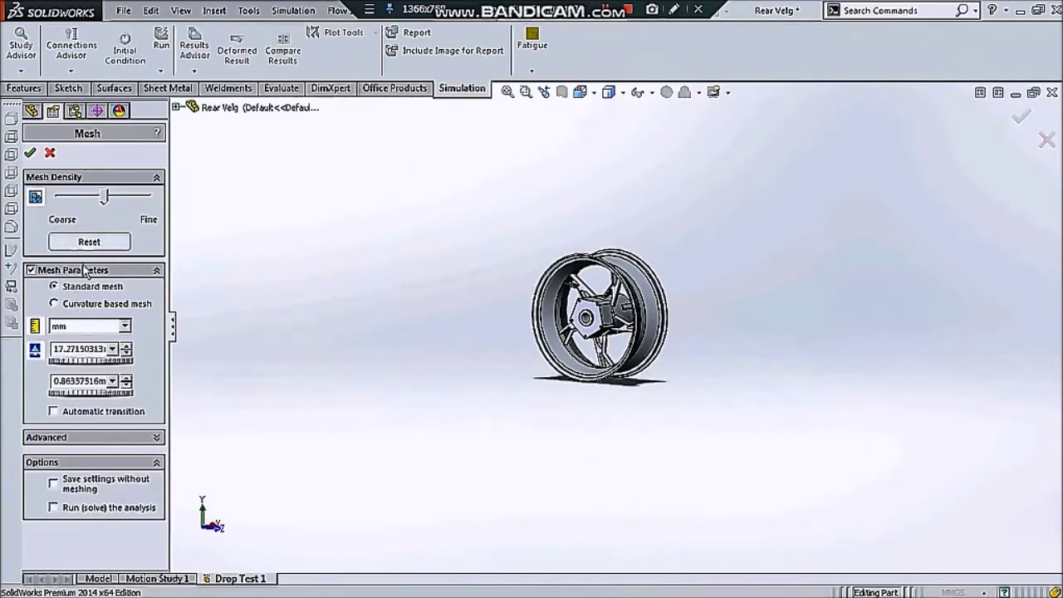
pyautogui.moveTo(100, 205); pyautogui.dragTo(138, 204)
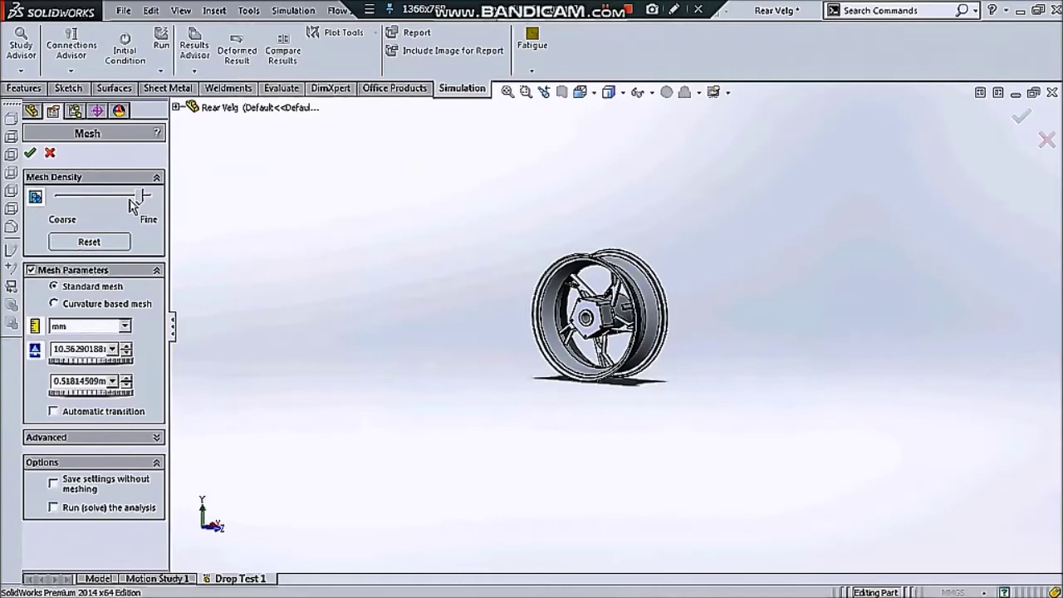
pyautogui.click(30, 153)
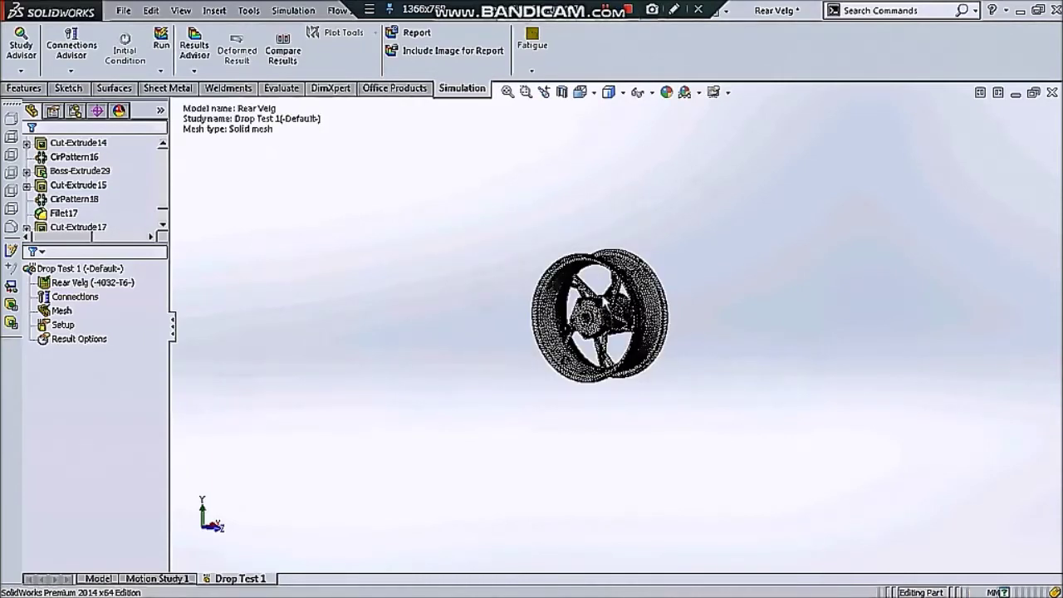
pyautogui.scroll(-2, 601, 300)
pyautogui.scroll(-2, 616, 352)
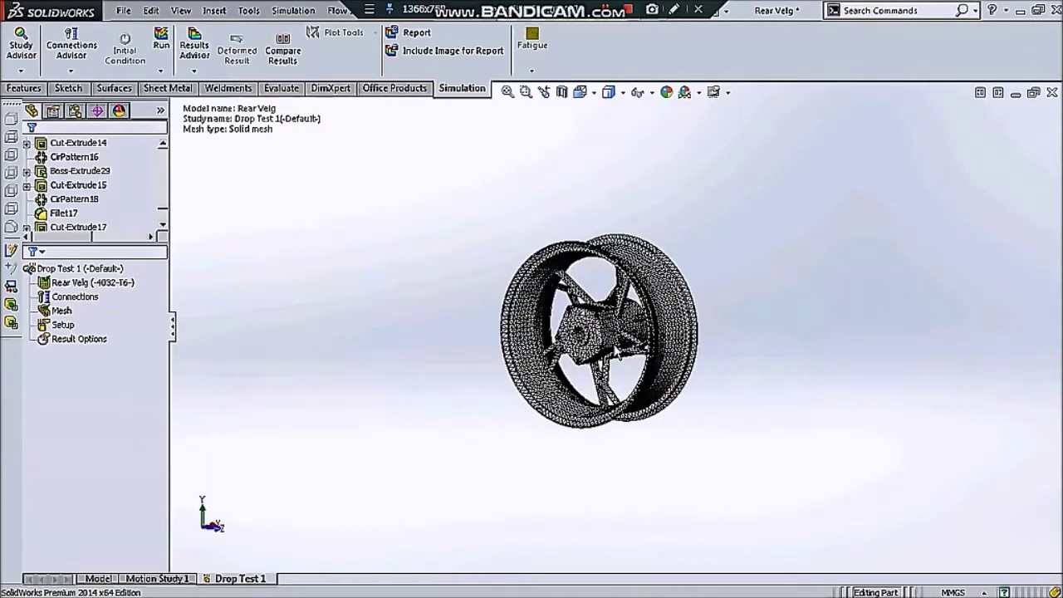
pyautogui.scroll(-2, 616, 355)
pyautogui.moveTo(578, 358); pyautogui.dragTo(469, 333, button='middle')
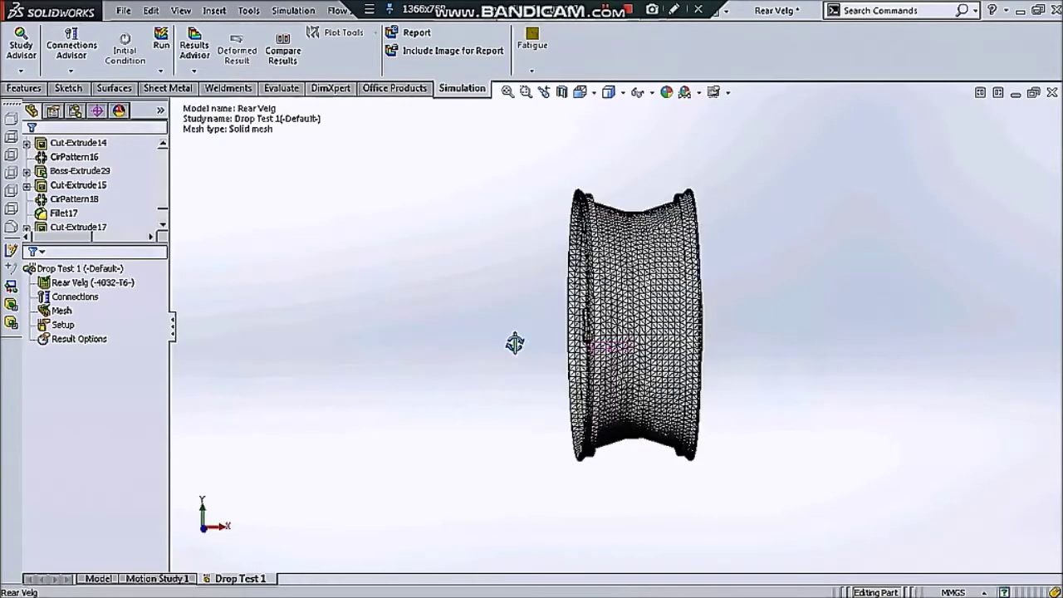
pyautogui.moveTo(690, 335)
pyautogui.mouseDown(button='middle')
pyautogui.moveTo(779, 330)
pyautogui.moveTo(842, 298)
pyautogui.mouseUp(button='middle')
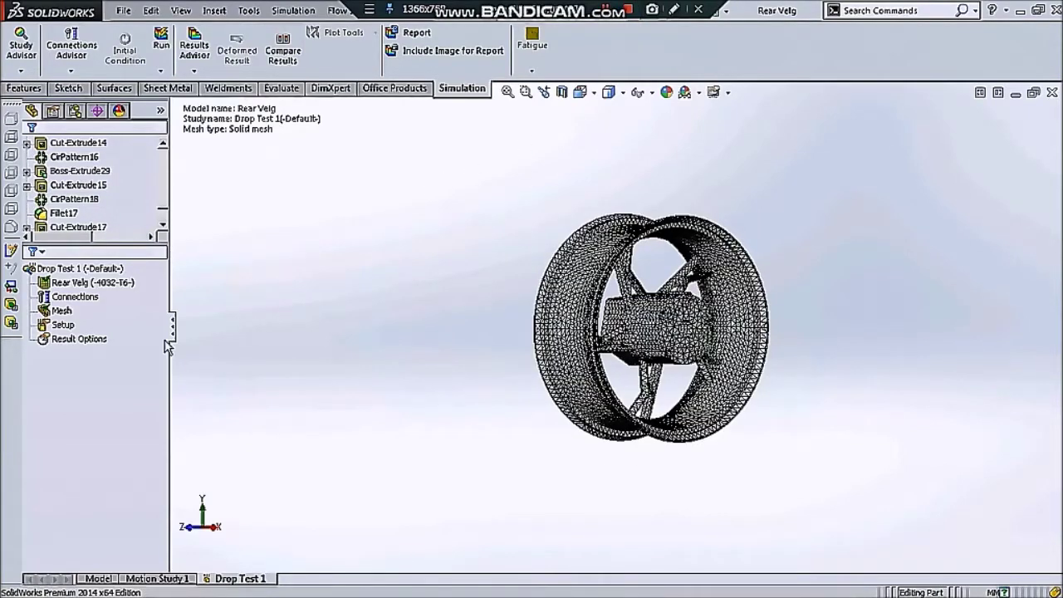
pyautogui.rightClick(63, 325)
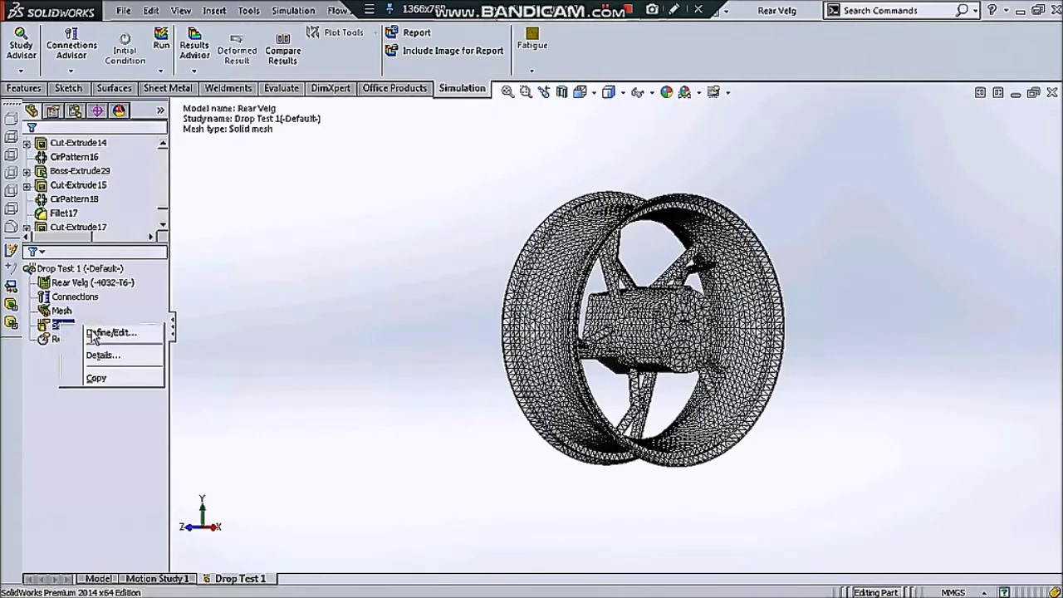
# Set the Drop Test 1 drop height to 15000 mm.
pyautogui.click(94, 333)
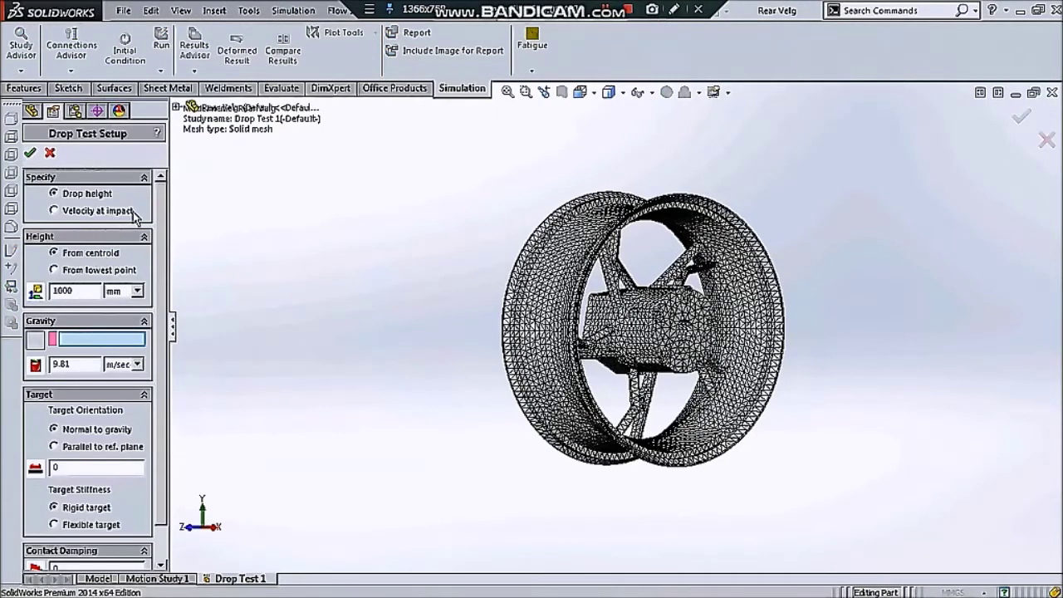
pyautogui.moveTo(159, 241)
pyautogui.mouseDown()
pyautogui.moveTo(161, 256)
pyautogui.moveTo(143, 254)
pyautogui.mouseUp()
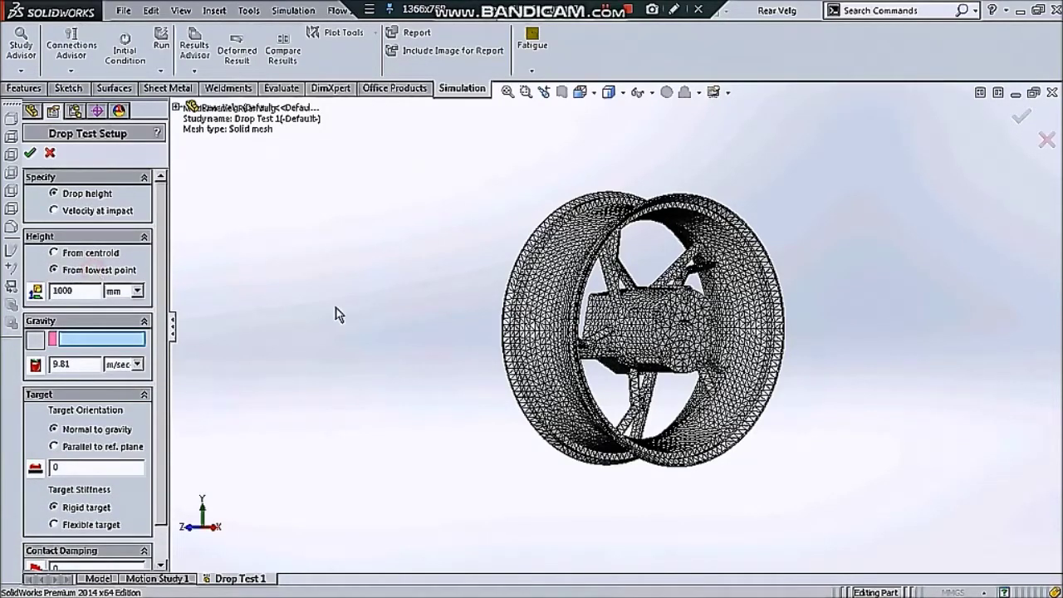
pyautogui.moveTo(564, 349); pyautogui.dragTo(600, 349, button='middle')
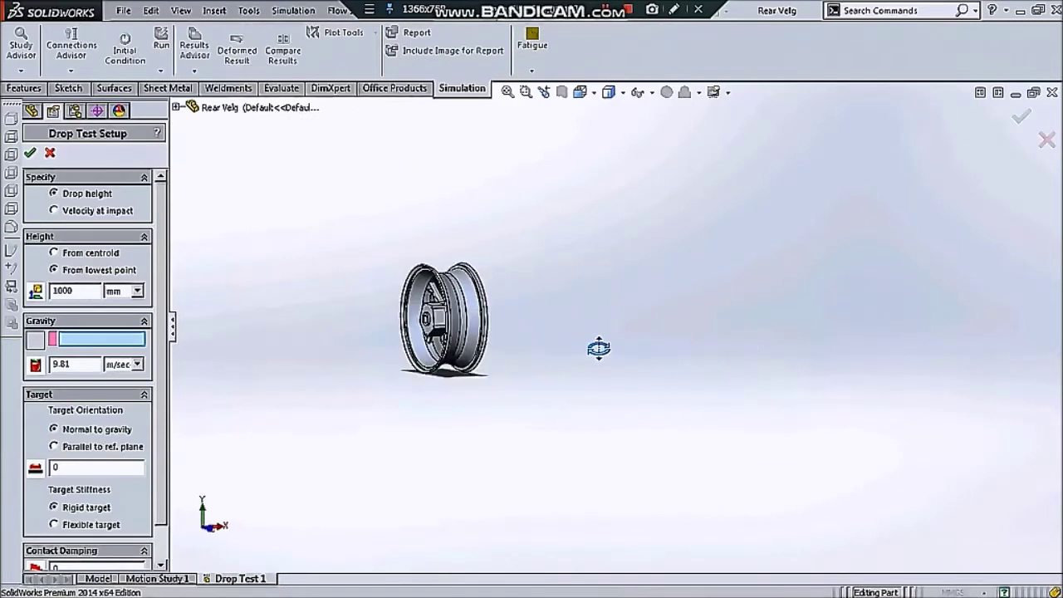
pyautogui.doubleClick(75, 291)
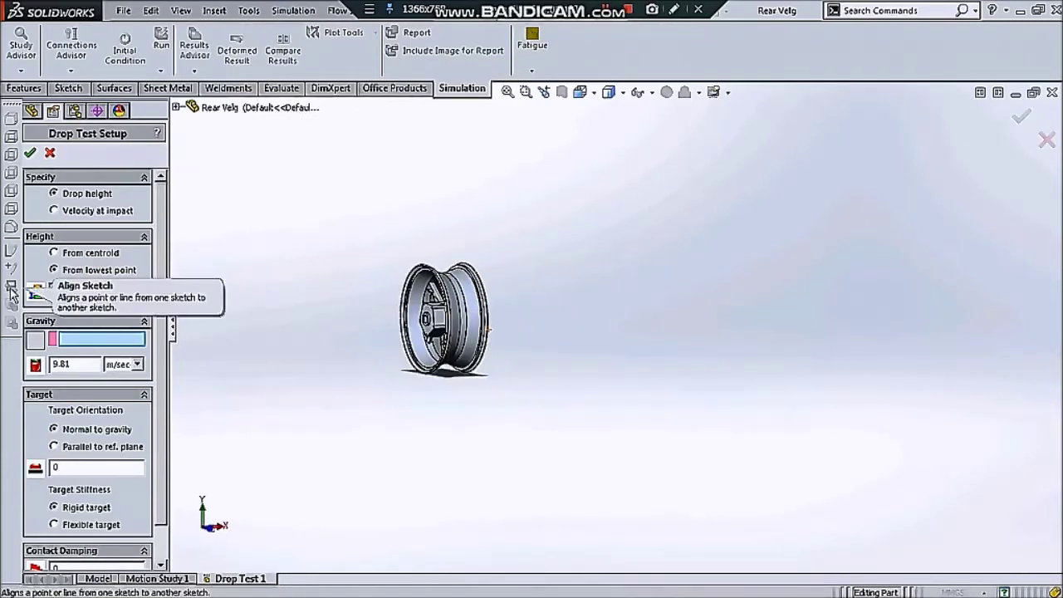
pyautogui.write('15000')
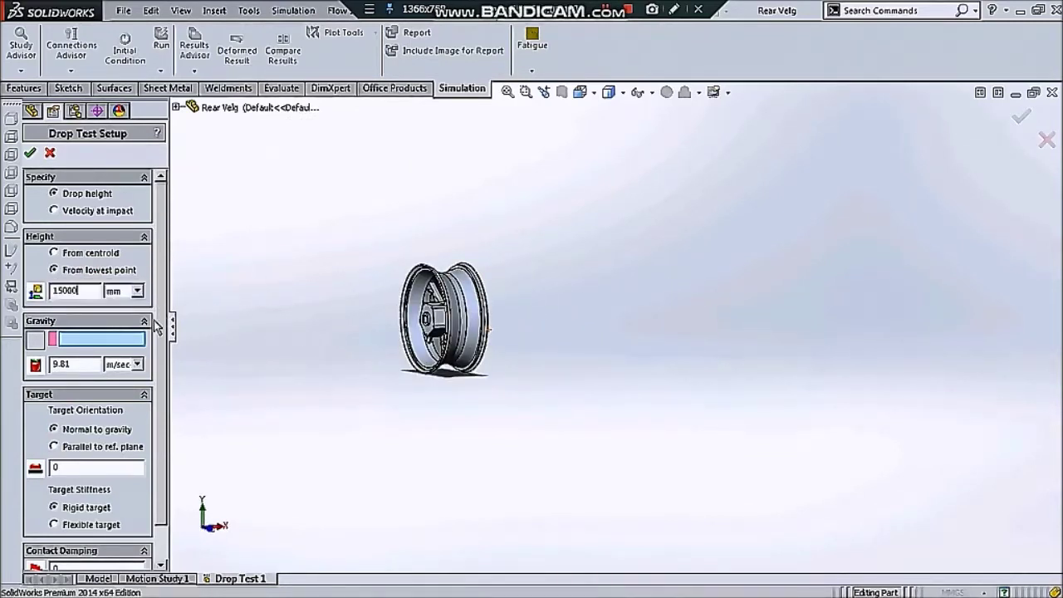
pyautogui.scroll(-1, 70, 336)
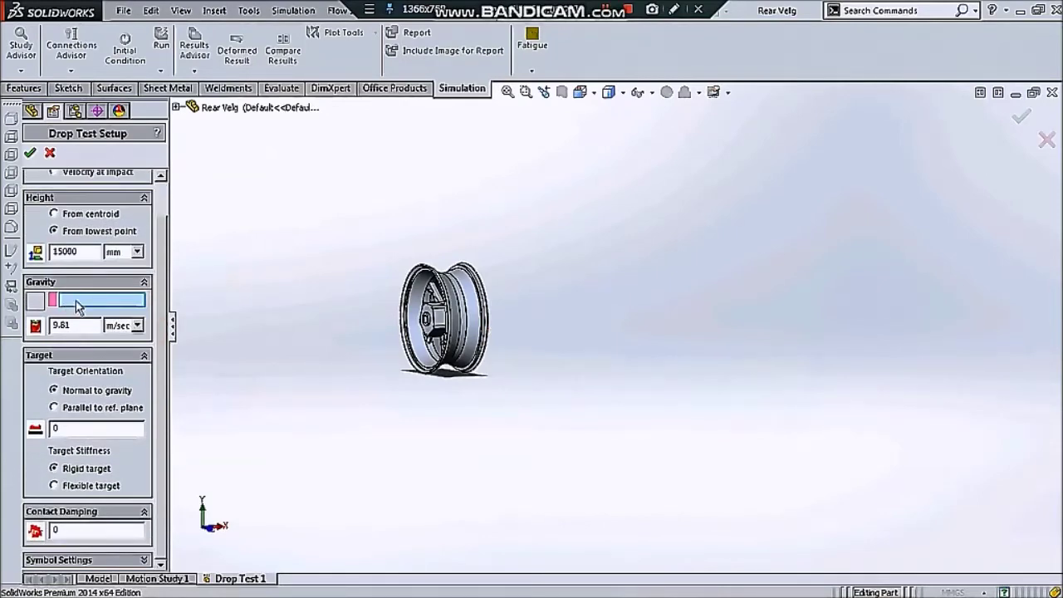
# Use the Top plane as gravity reference, reverse it to point down, and accept the setup.
pyautogui.click(177, 109)
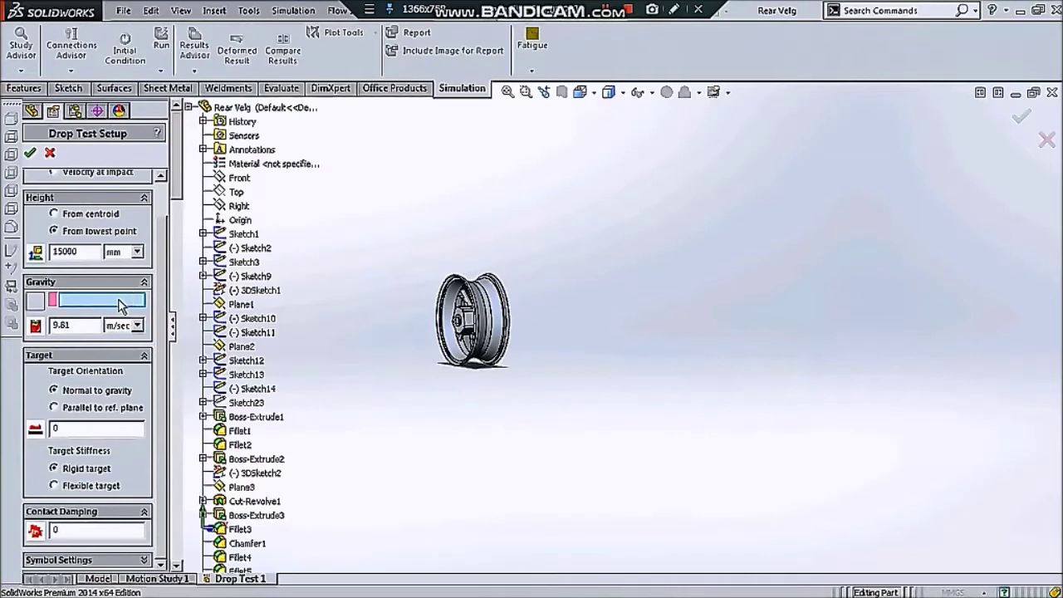
pyautogui.click(236, 192)
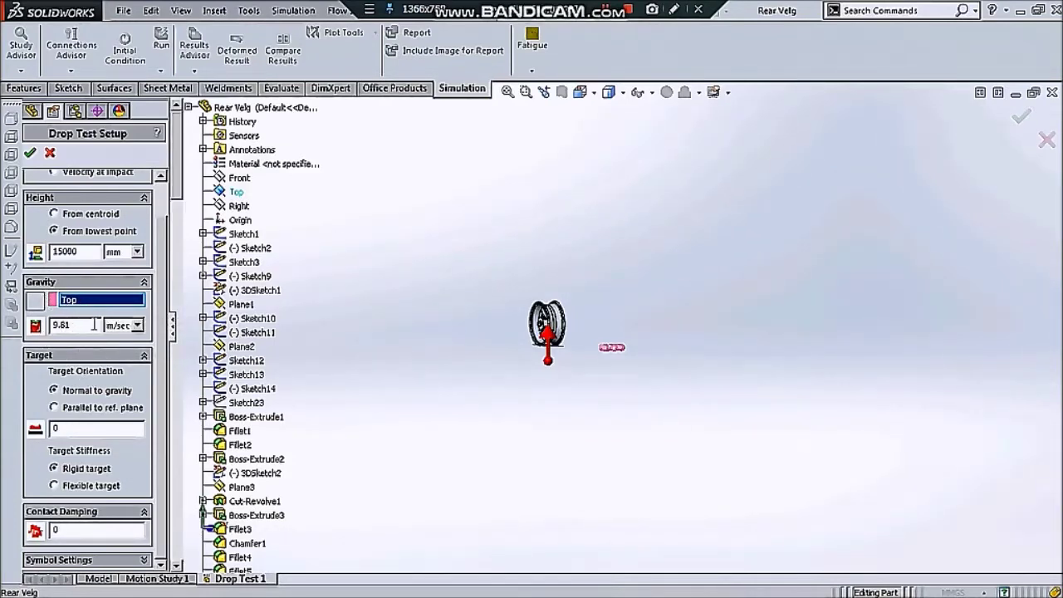
pyautogui.scroll(-5, 509, 349)
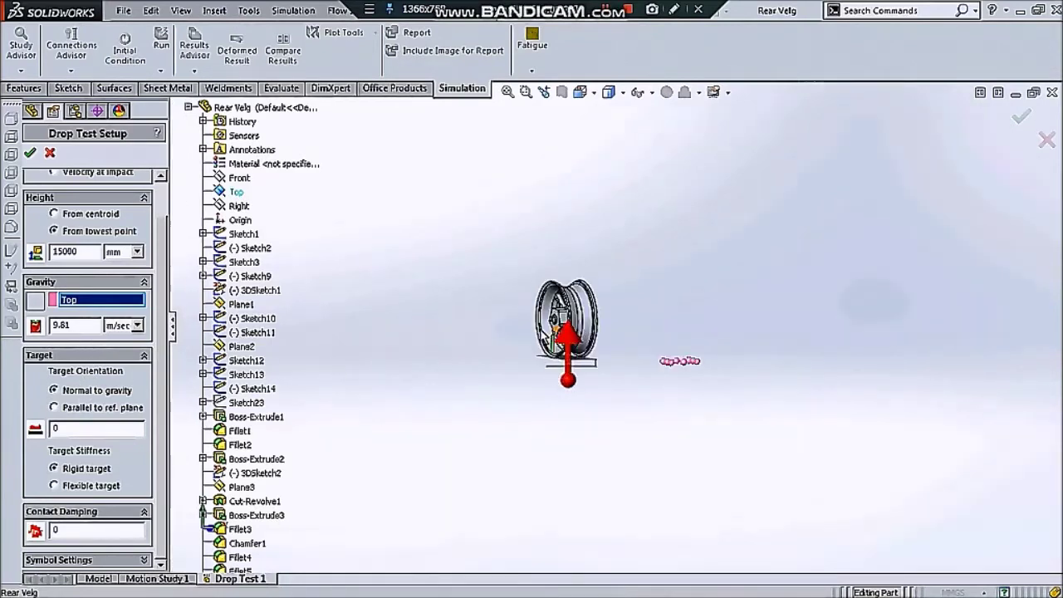
pyautogui.click(34, 301)
pyautogui.hotkey('ctrl', '7')
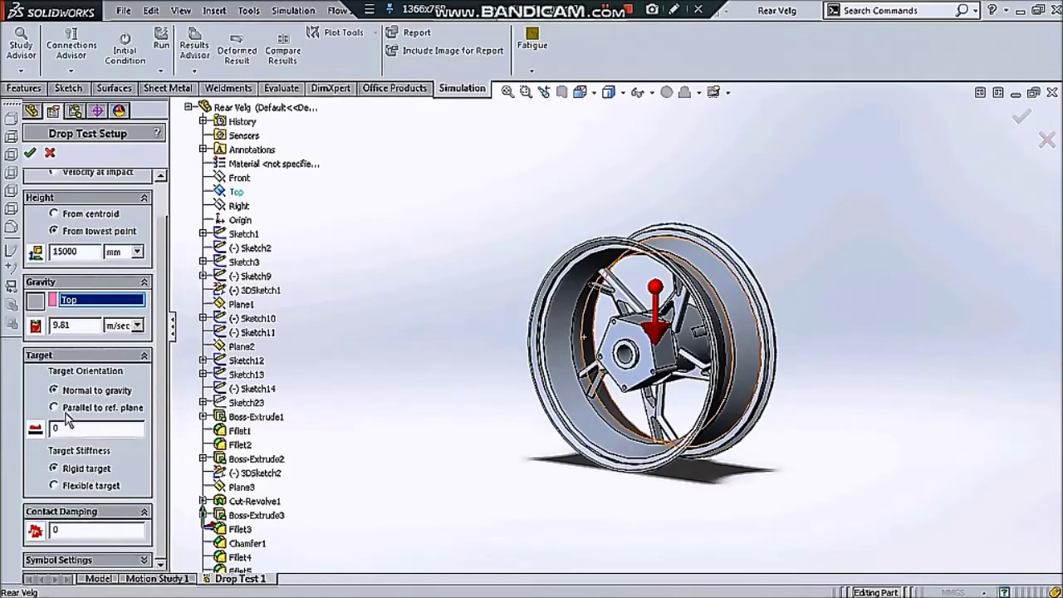
pyautogui.moveTo(165, 415)
pyautogui.mouseDown()
pyautogui.moveTo(170, 371)
pyautogui.moveTo(167, 432)
pyautogui.mouseUp()
pyautogui.scroll(1, 167, 516)
pyautogui.scroll(3, 553, 410)
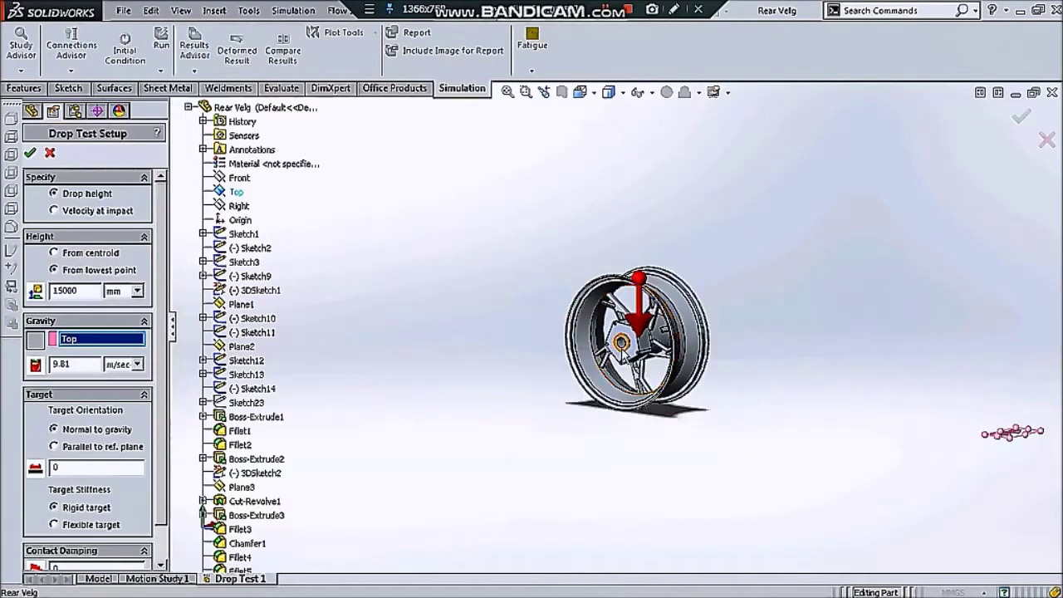
pyautogui.moveTo(711, 361)
pyautogui.mouseDown(button='middle')
pyautogui.moveTo(835, 344)
pyautogui.moveTo(742, 348)
pyautogui.mouseUp(button='middle')
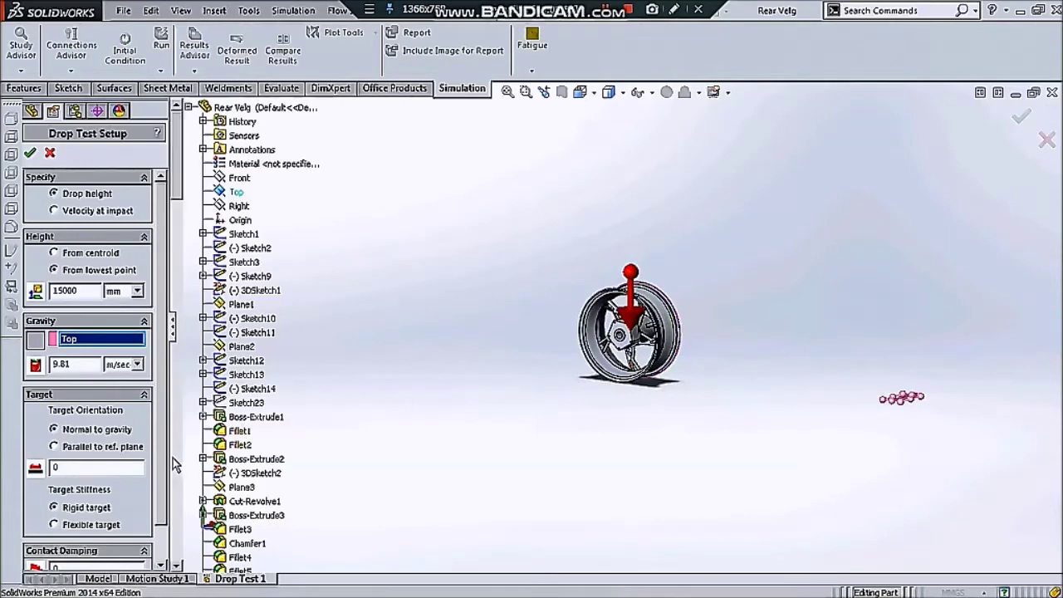
pyautogui.click(161, 466)
pyautogui.moveTo(160, 470); pyautogui.dragTo(161, 476)
pyautogui.scroll(-1, 163, 491)
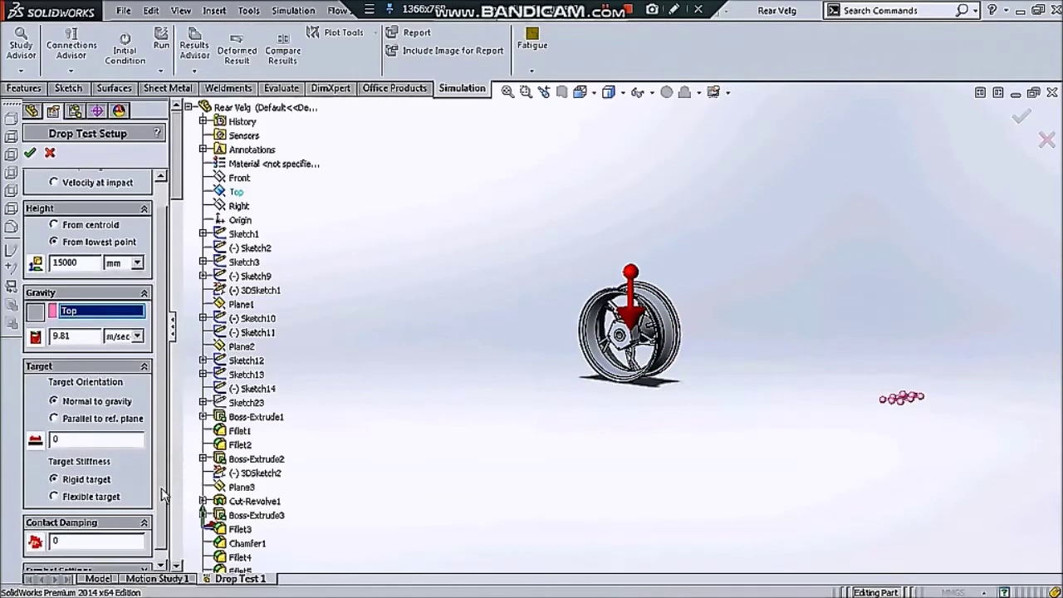
pyautogui.click(30, 154)
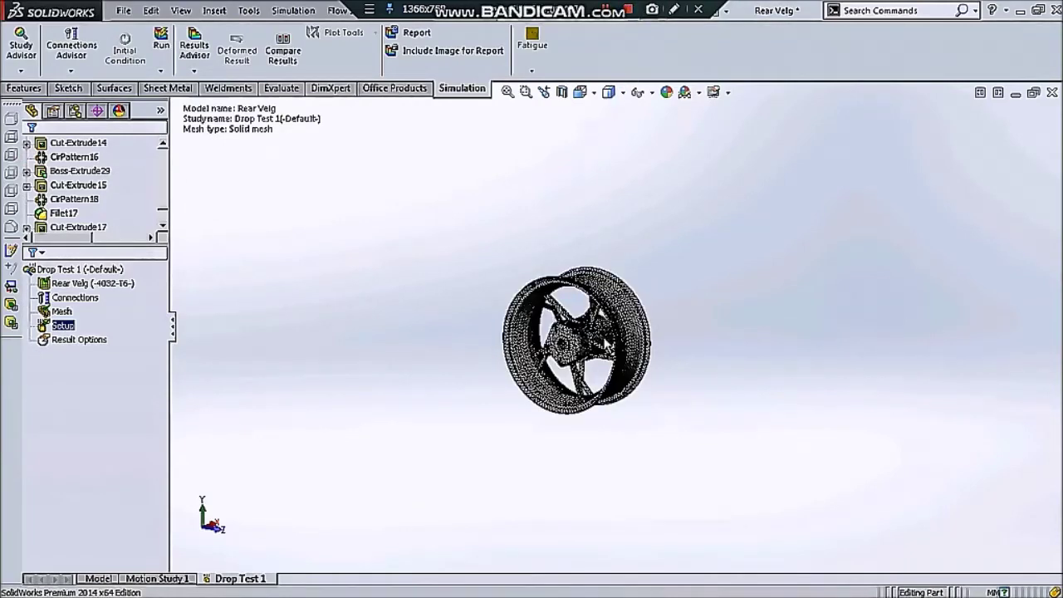
pyautogui.scroll(-1, 618, 329)
pyautogui.scroll(-1, 619, 329)
pyautogui.moveTo(619, 328); pyautogui.dragTo(66, 332, button='middle')
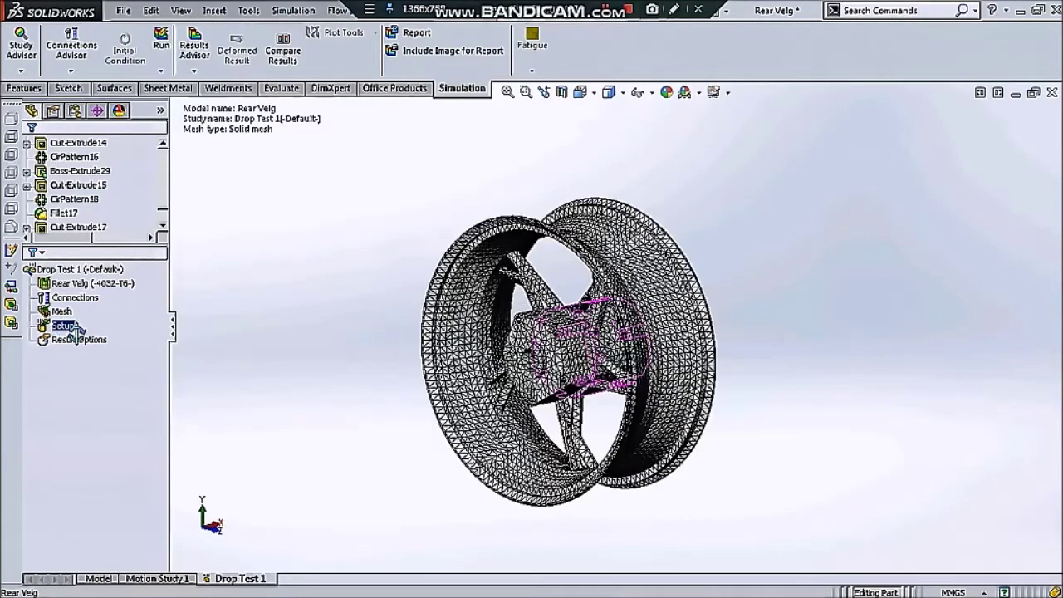
pyautogui.rightClick(78, 339)
pyautogui.click(125, 346)
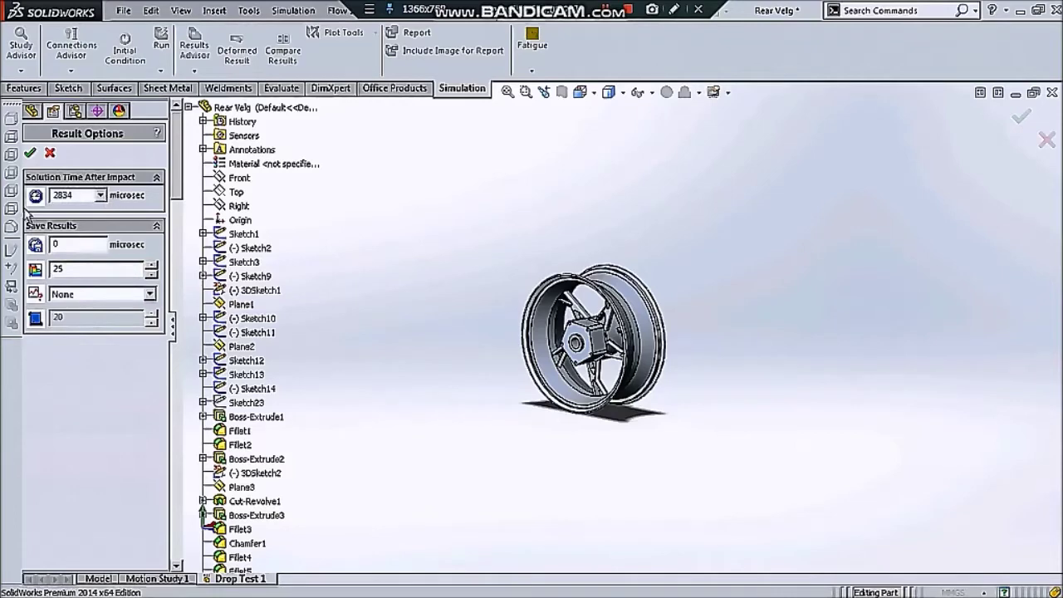
pyautogui.click(31, 153)
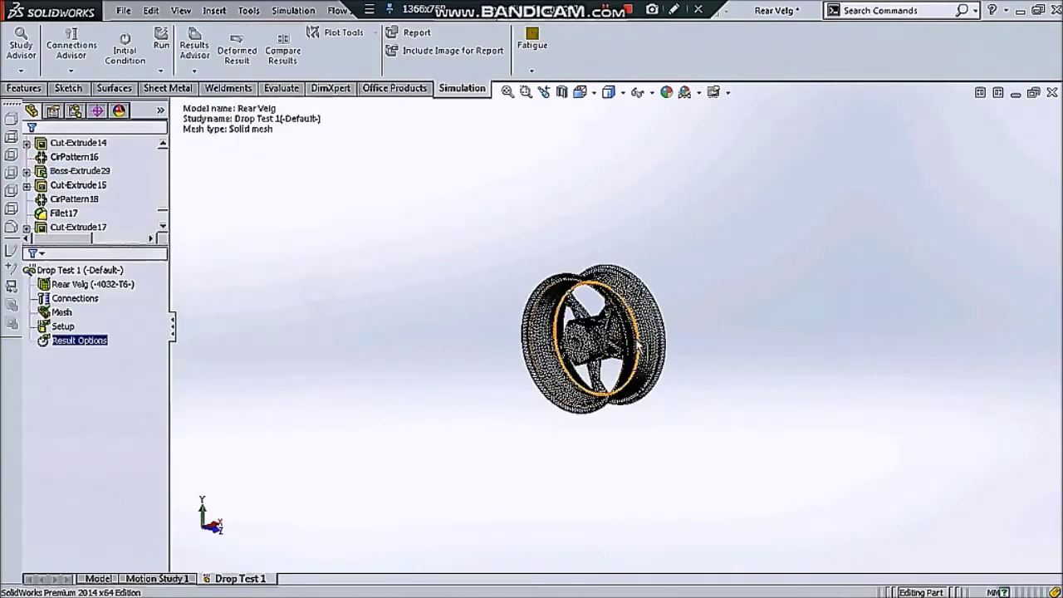
pyautogui.rightClick(83, 271)
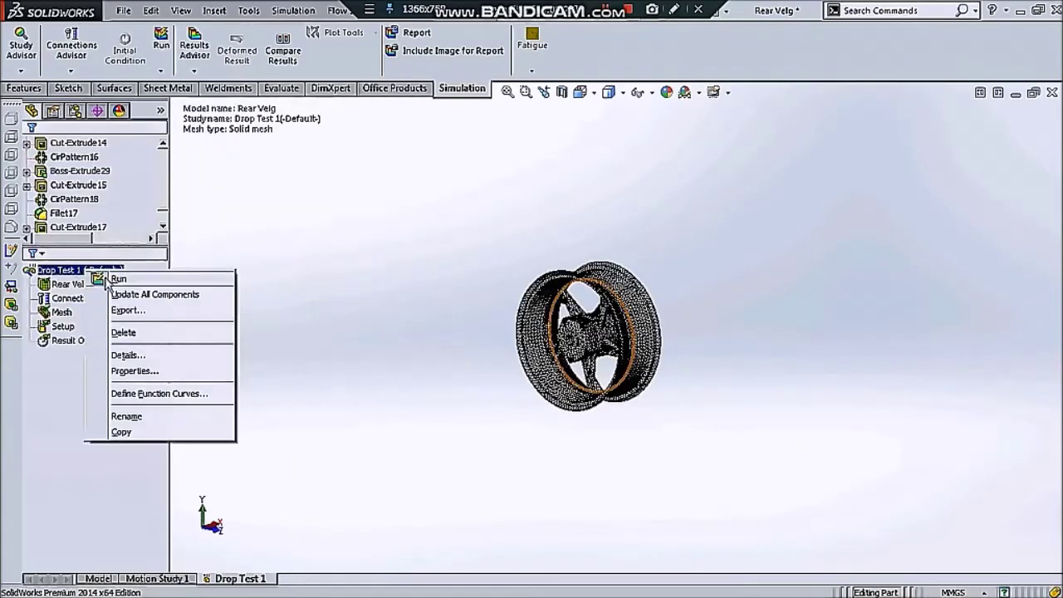
# Run Drop Test 1 with solver details shown until Stress1, Displacement1 and Strain1 results appear.
pyautogui.click(121, 282)
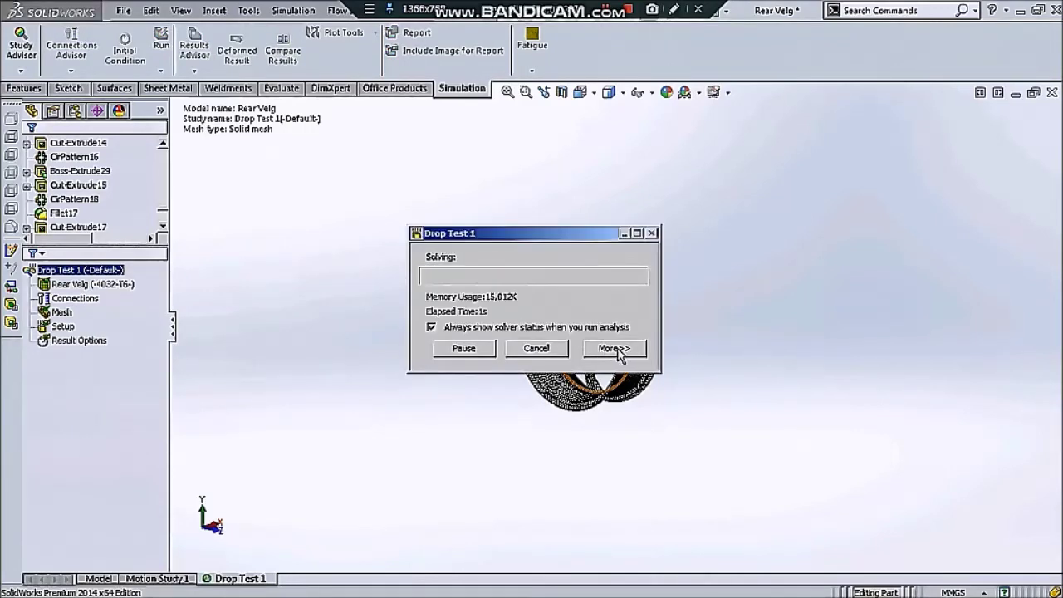
pyautogui.click(615, 349)
pyautogui.moveTo(546, 235)
pyautogui.mouseDown()
pyautogui.moveTo(814, 169)
pyautogui.moveTo(870, 140)
pyautogui.mouseUp()
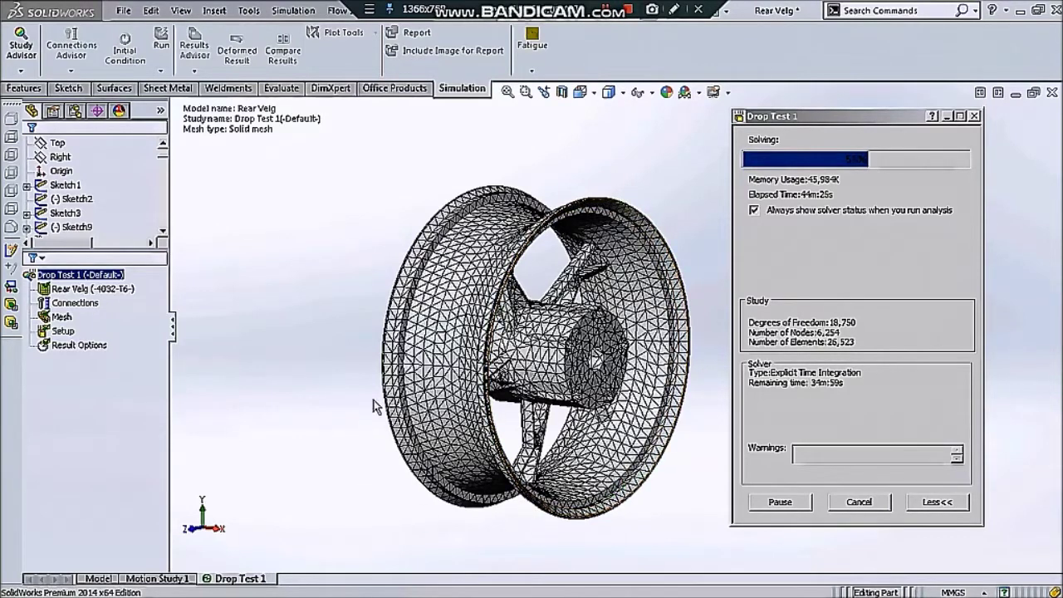
pyautogui.moveTo(363, 349)
pyautogui.mouseDown(button='middle')
pyautogui.moveTo(444, 355)
pyautogui.moveTo(326, 320)
pyautogui.mouseUp(button='middle')
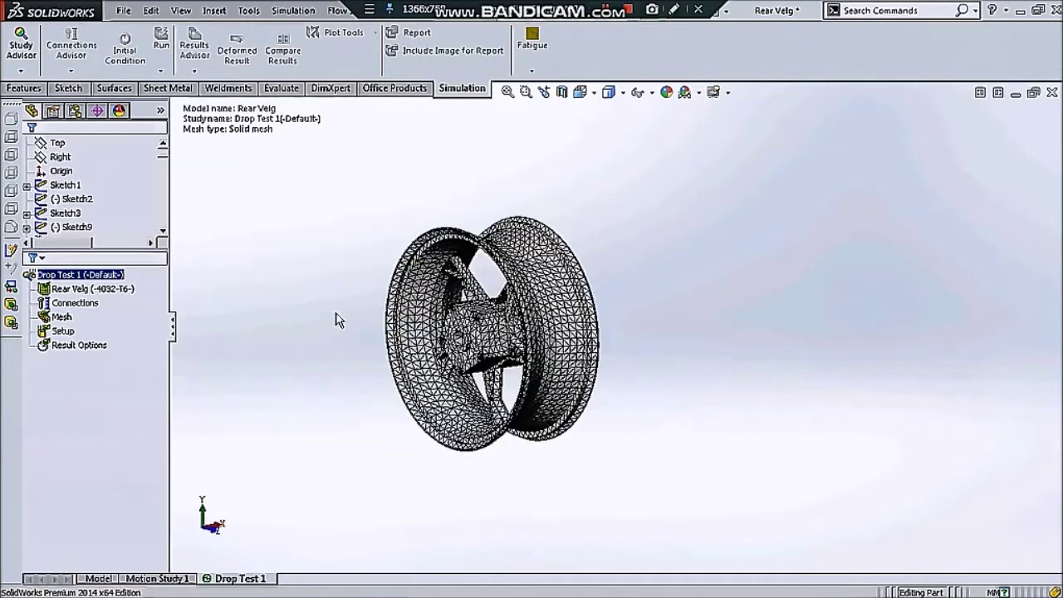
pyautogui.scroll(-2, 326, 320)
pyautogui.click(1044, 359)
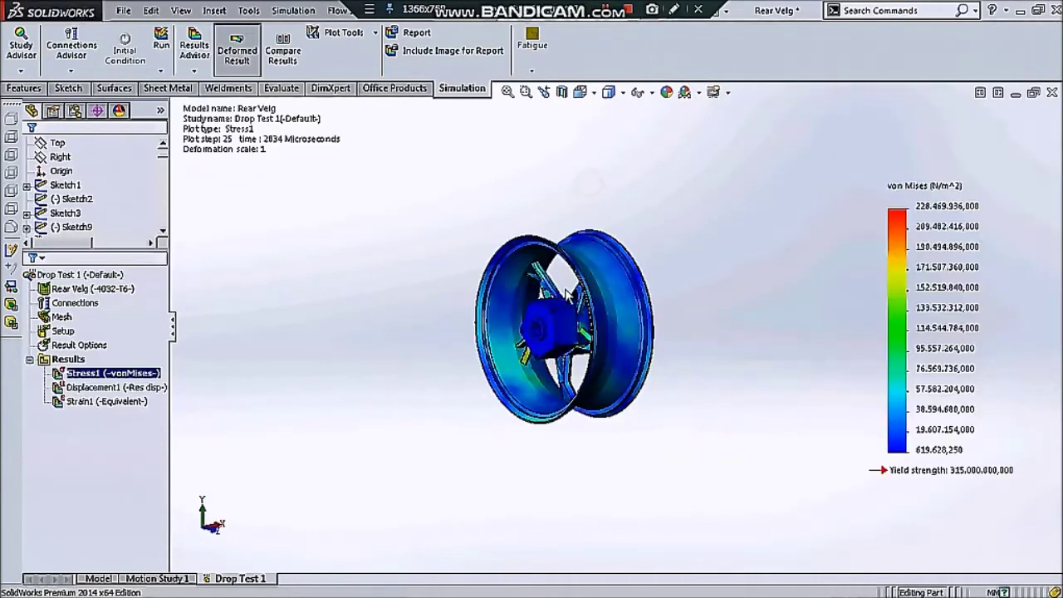
# Rotate and zoom the wheel to inspect the von Mises plot peaking at 228,469,936 N/m^2.
pyautogui.moveTo(567, 292); pyautogui.dragTo(390, 275, button='middle')
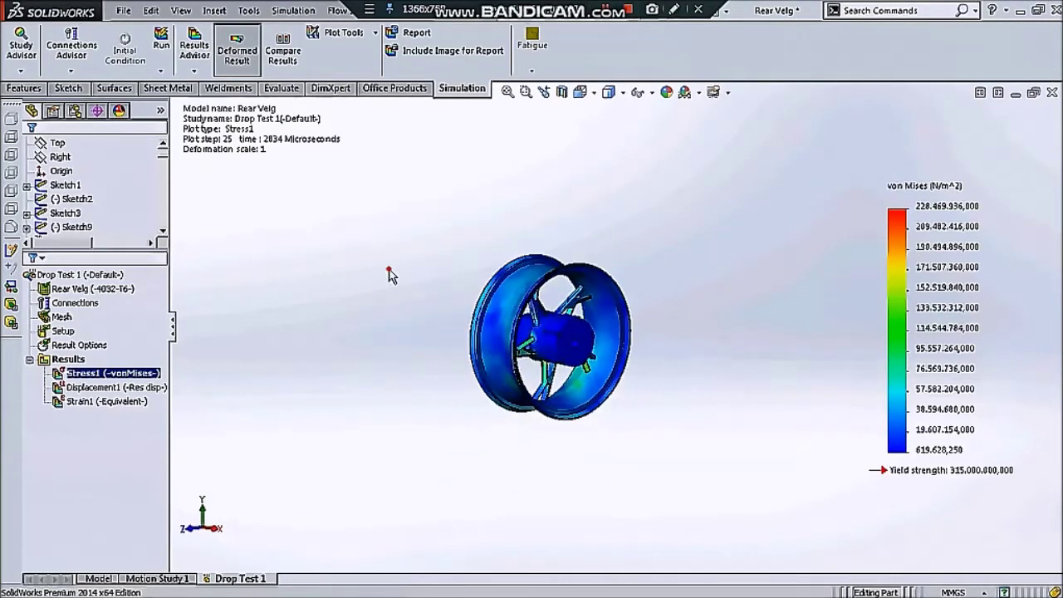
pyautogui.scroll(-1, 469, 304)
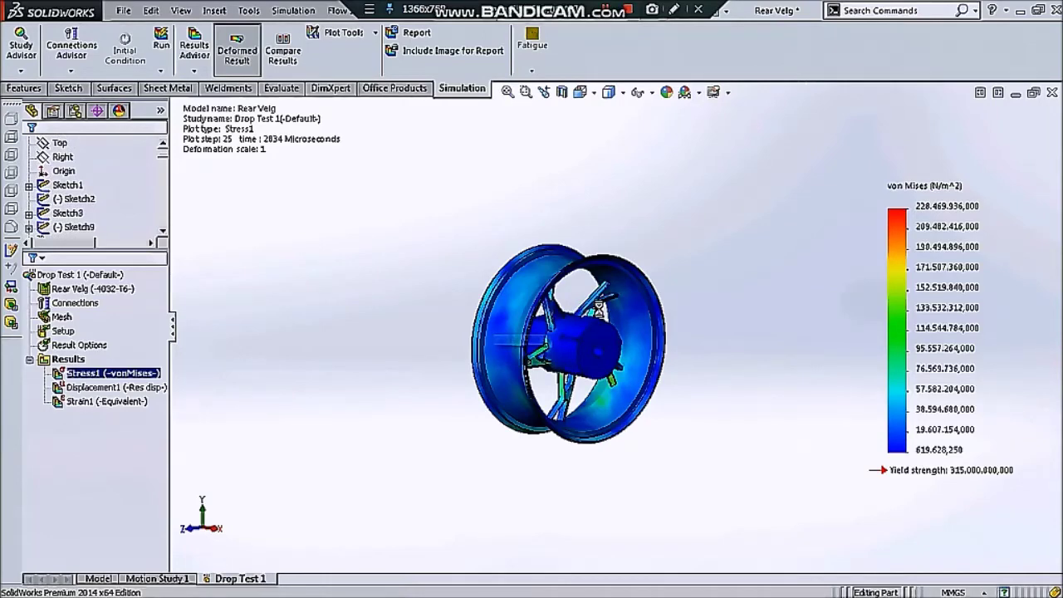
pyautogui.moveTo(600, 316); pyautogui.dragTo(518, 320, button='middle')
pyautogui.scroll(-2, 564, 332)
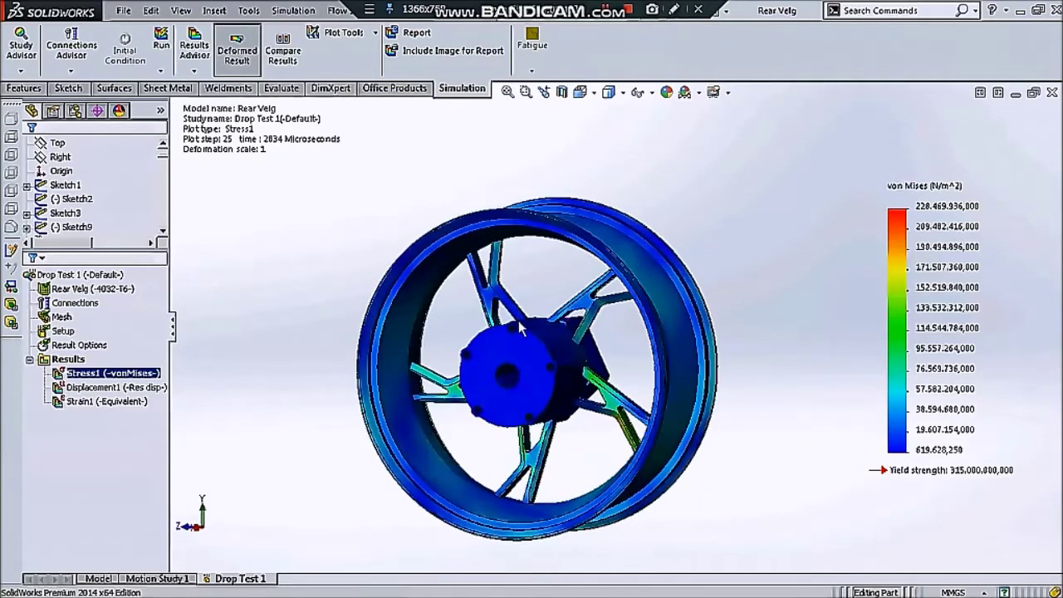
pyautogui.scroll(2, 518, 320)
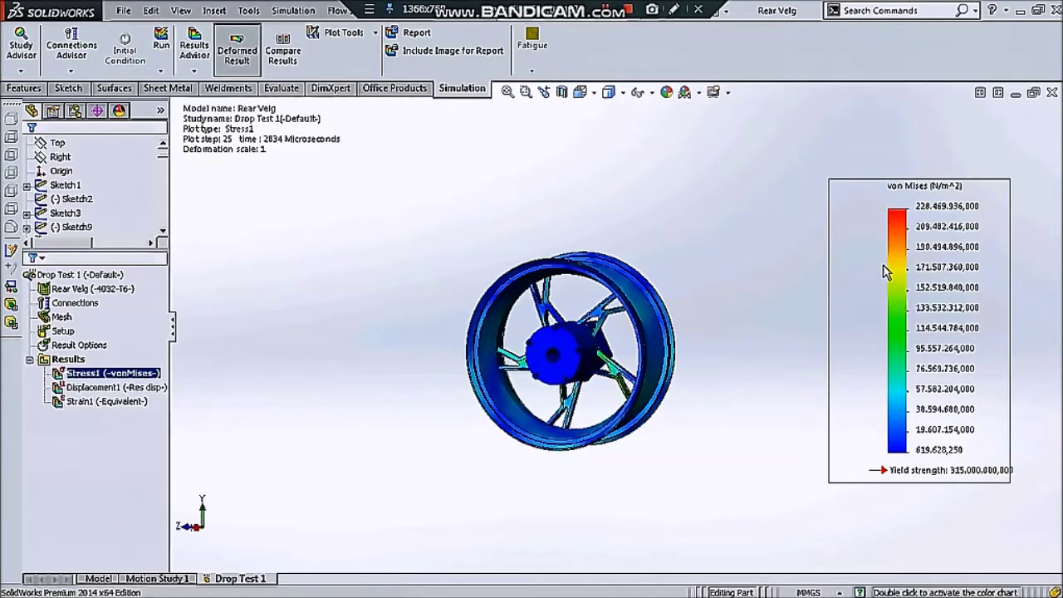
# Turn on the Min and Max annotation labels in the Stress1 chart options.
pyautogui.rightClick(885, 271)
pyautogui.click(920, 391)
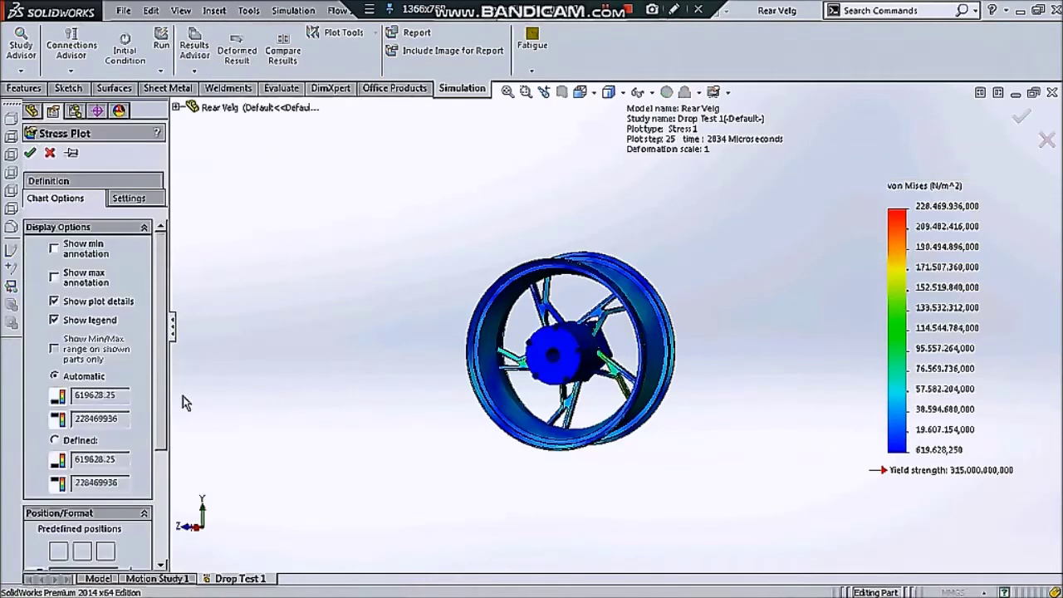
pyautogui.click(54, 277)
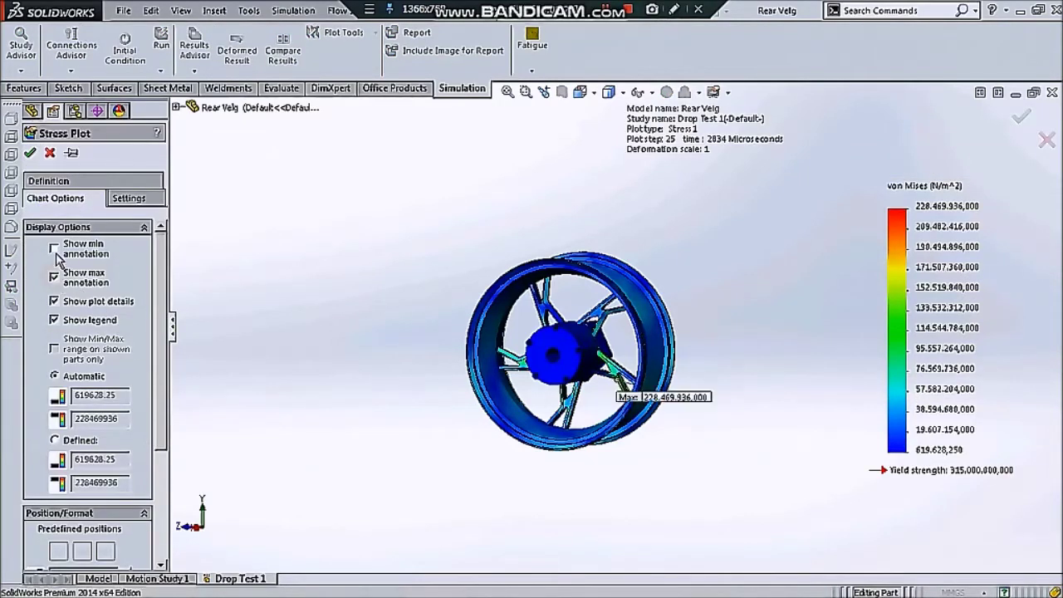
pyautogui.click(54, 249)
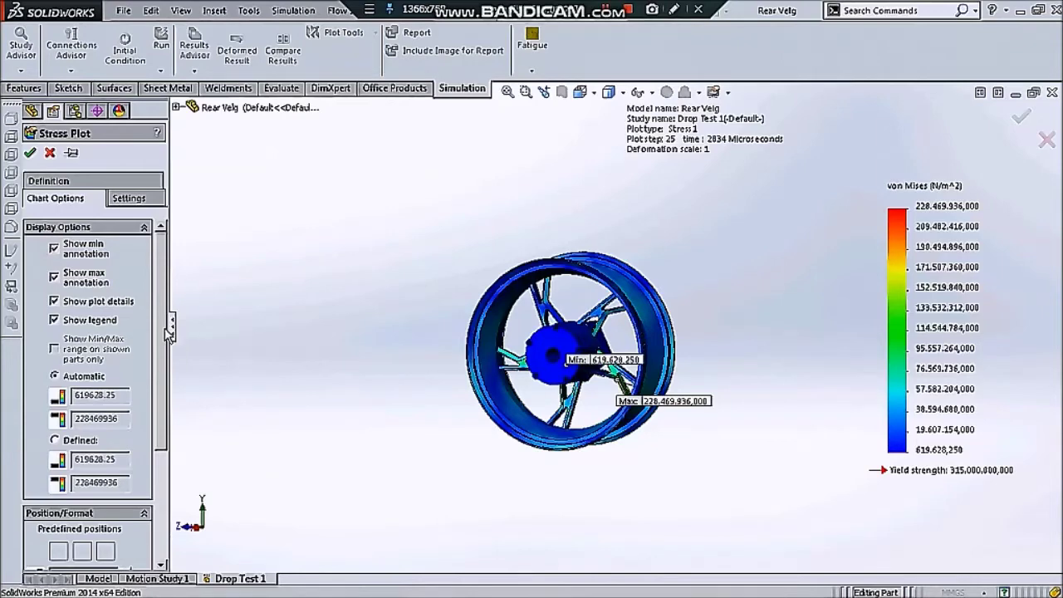
# Set the stress legend to floating format with 0 decimal places.
pyautogui.scroll(-2, 154, 415)
pyautogui.scroll(-2, 154, 448)
pyautogui.scroll(-2, 154, 469)
pyautogui.click(137, 477)
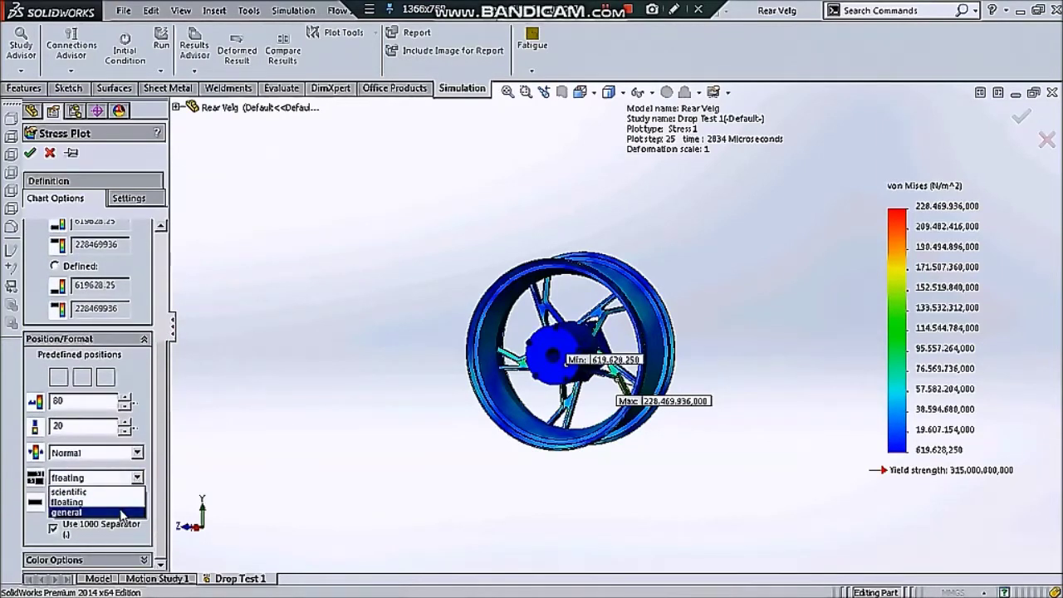
pyautogui.click(122, 513)
pyautogui.click(137, 478)
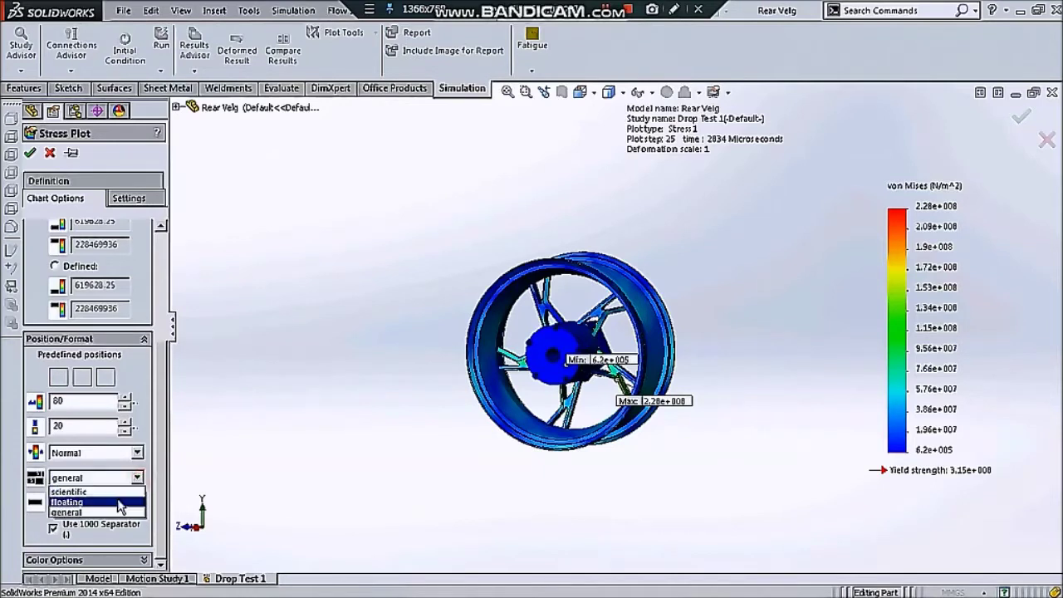
pyautogui.click(120, 502)
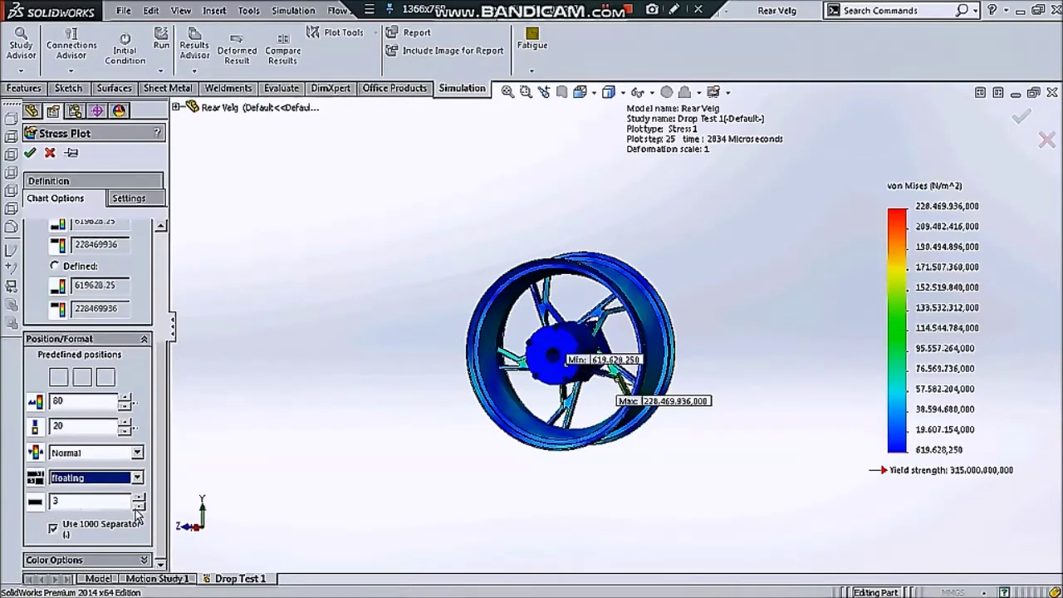
pyautogui.click(138, 507)
pyautogui.click(138, 506)
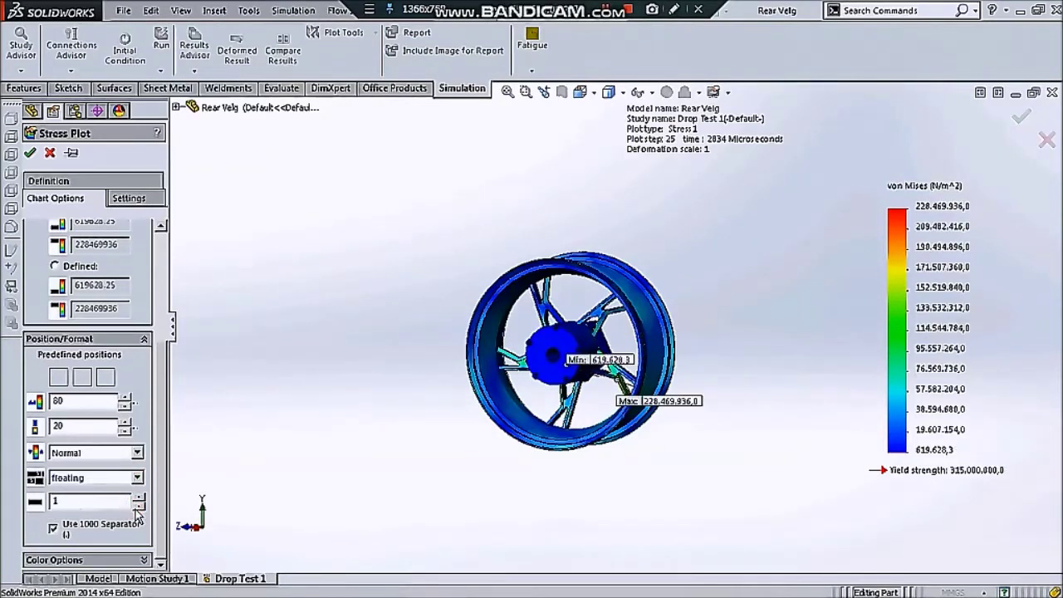
pyautogui.click(137, 507)
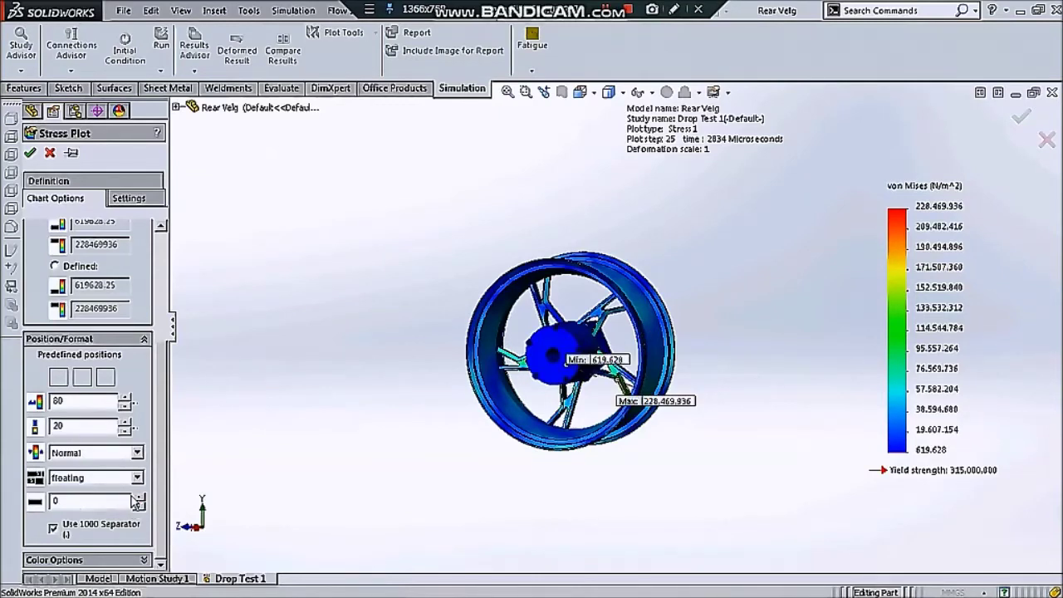
# Try general and scientific number formats, then settle back on floating.
pyautogui.click(138, 481)
pyautogui.click(111, 508)
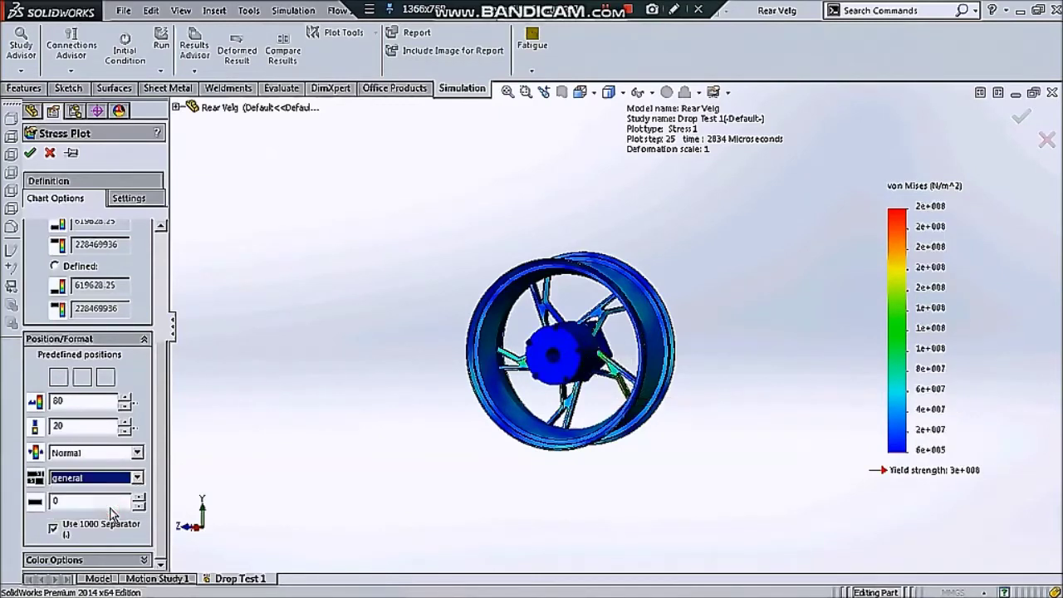
pyautogui.click(138, 478)
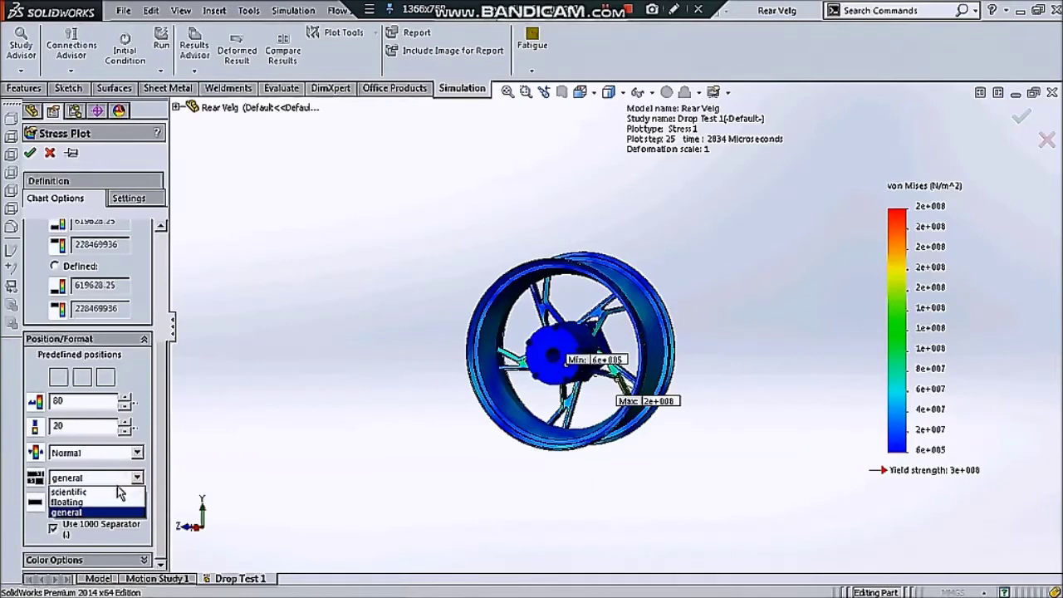
pyautogui.click(116, 493)
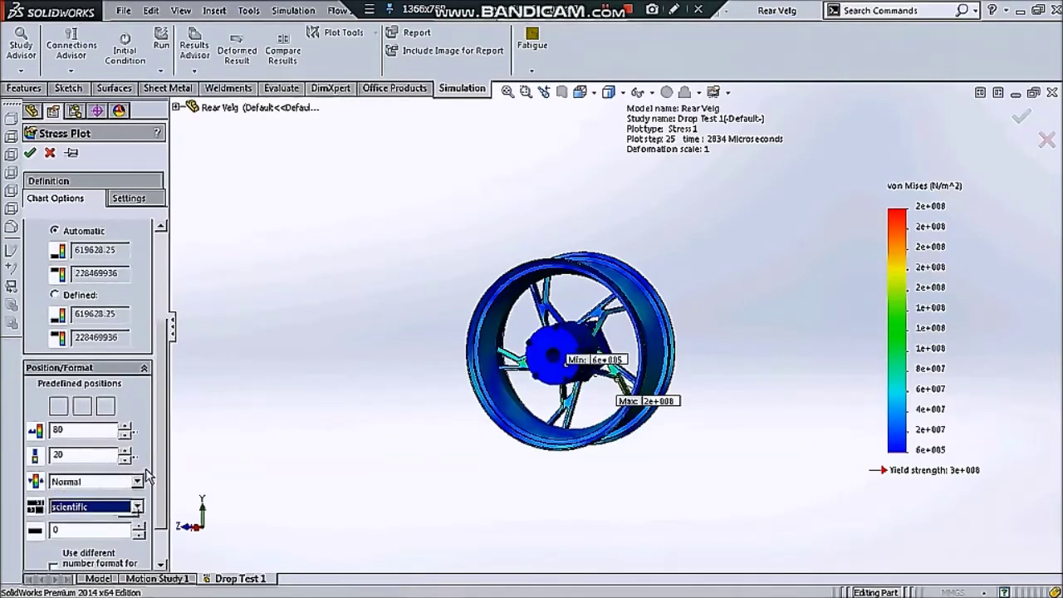
pyautogui.click(138, 506)
pyautogui.click(83, 525)
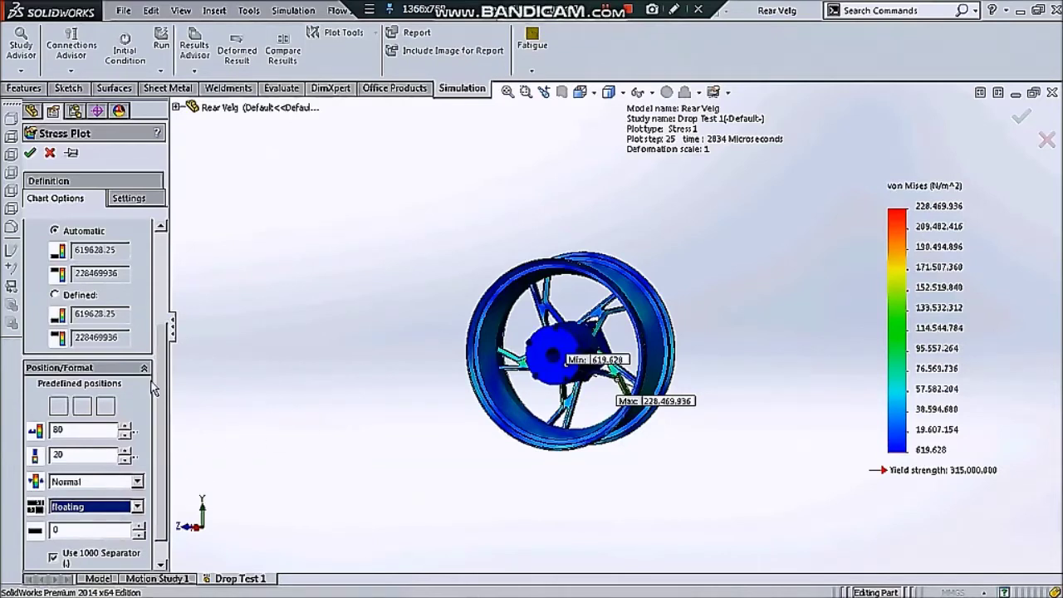
# Set the stress units to N/mm^2 (MPa) and apply the plot changes.
pyautogui.click(149, 197)
pyautogui.click(108, 183)
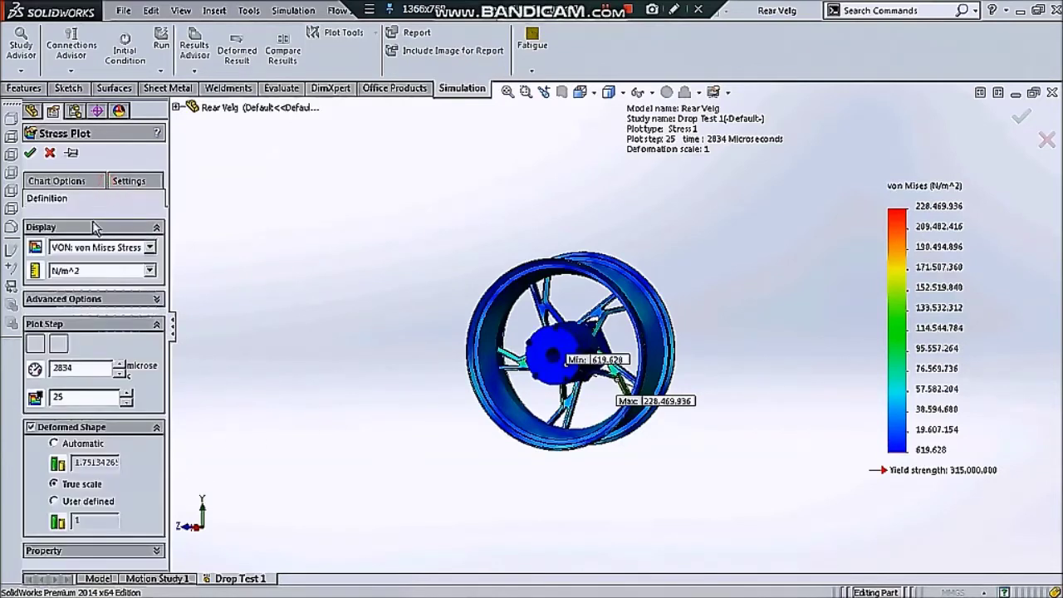
pyautogui.click(94, 271)
pyautogui.click(92, 297)
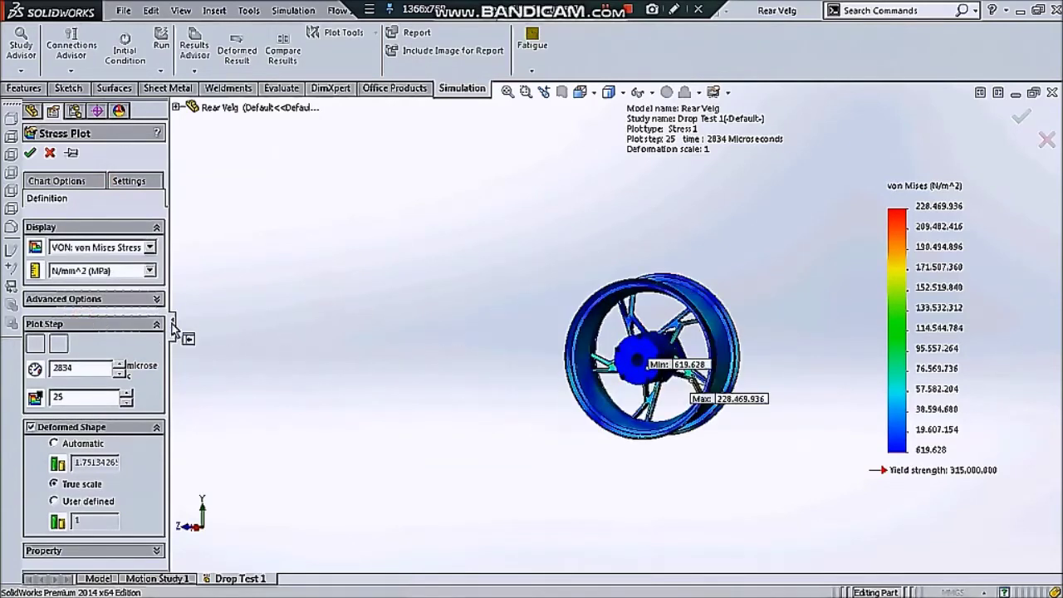
pyautogui.click(30, 153)
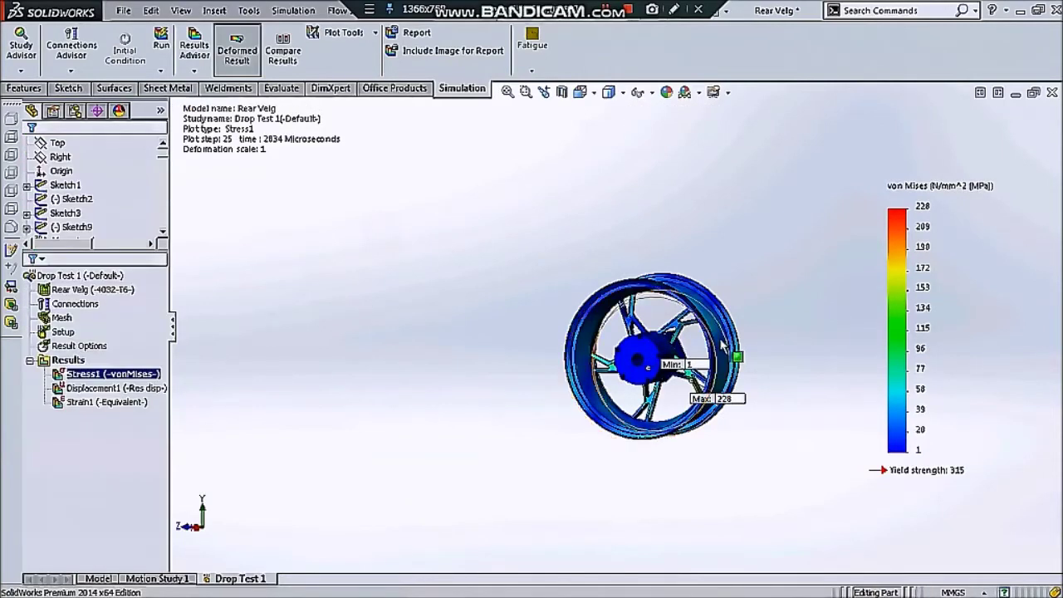
# Inspect the 1–228 MPa stress plot from several angles, then select and right-click Displacement1.
pyautogui.scroll(-3, 722, 347)
pyautogui.moveTo(723, 346); pyautogui.dragTo(694, 225, button='middle')
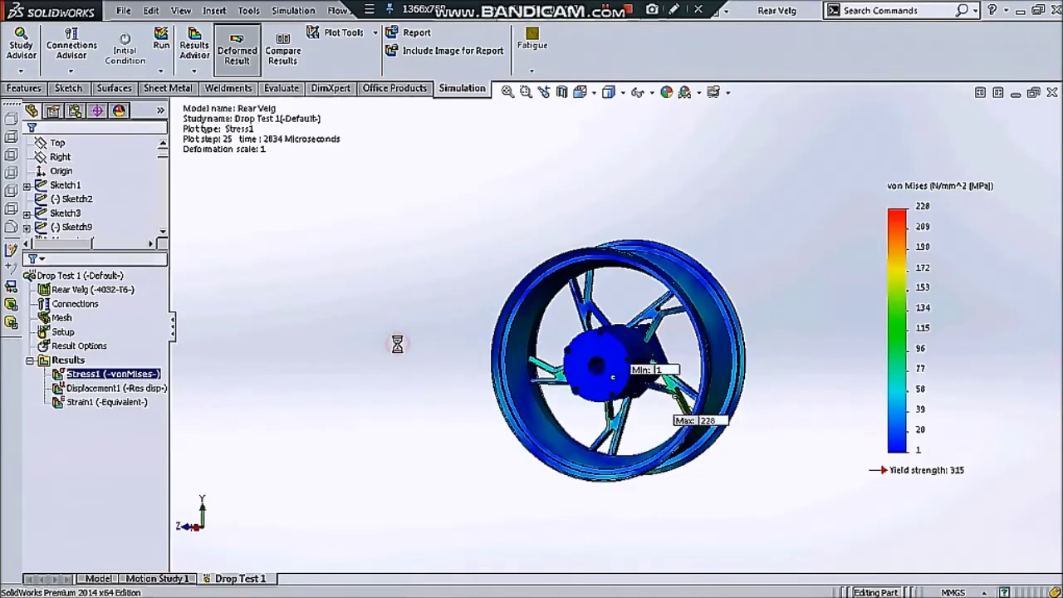
pyautogui.moveTo(397, 343)
pyautogui.mouseDown(button='middle')
pyautogui.moveTo(600, 363)
pyautogui.moveTo(641, 363)
pyautogui.moveTo(676, 339)
pyautogui.moveTo(710, 345)
pyautogui.mouseUp(button='middle')
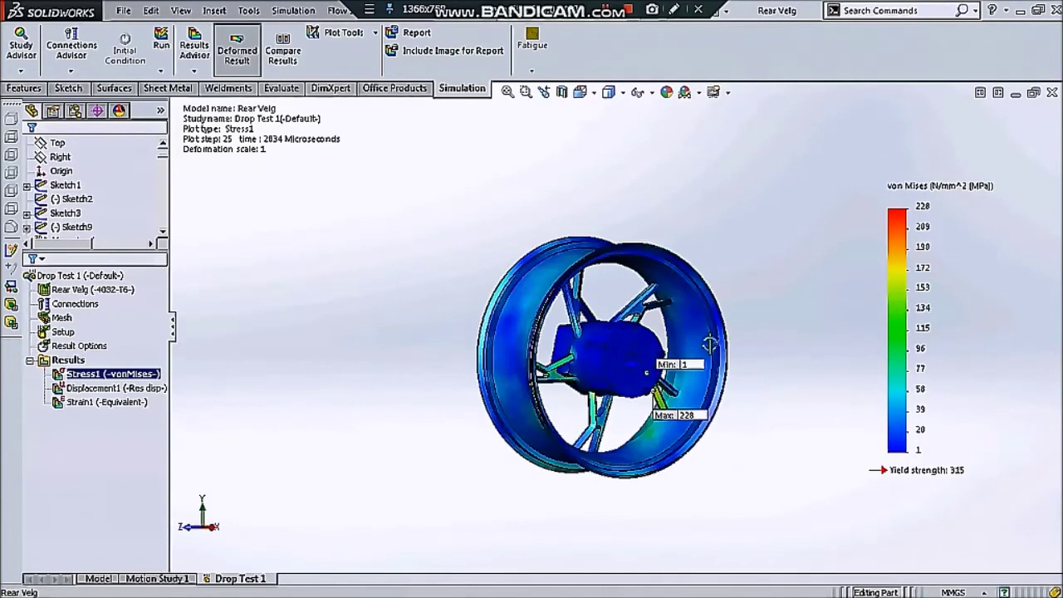
pyautogui.click(106, 389)
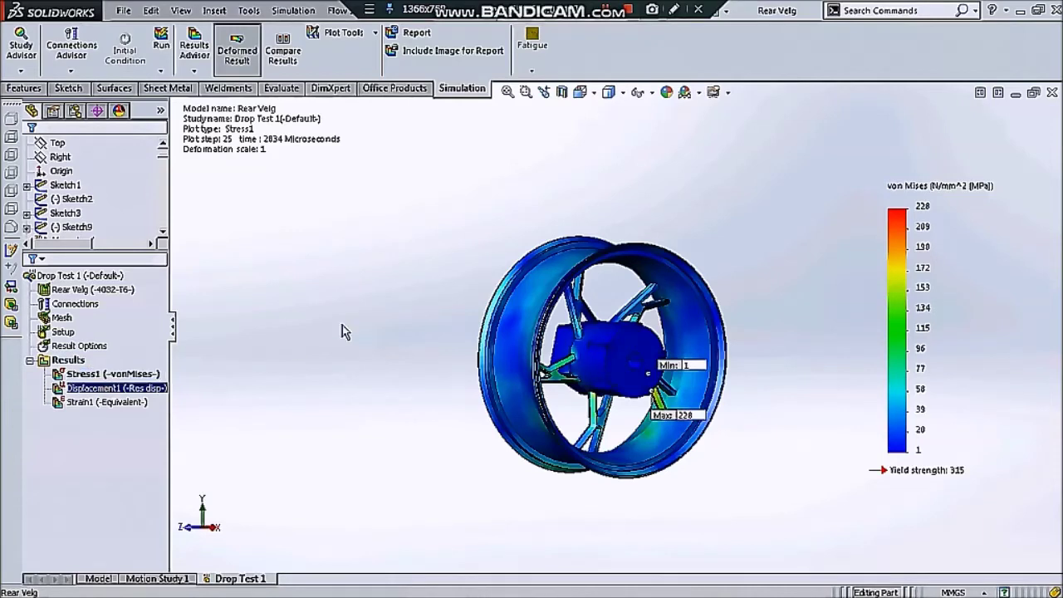
pyautogui.click(717, 95)
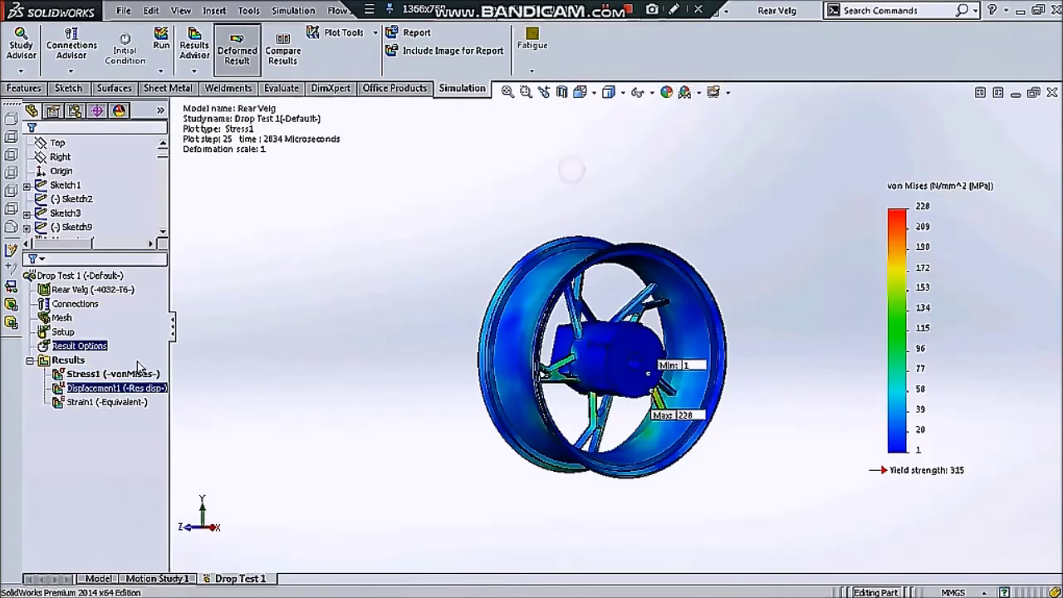
pyautogui.rightClick(106, 397)
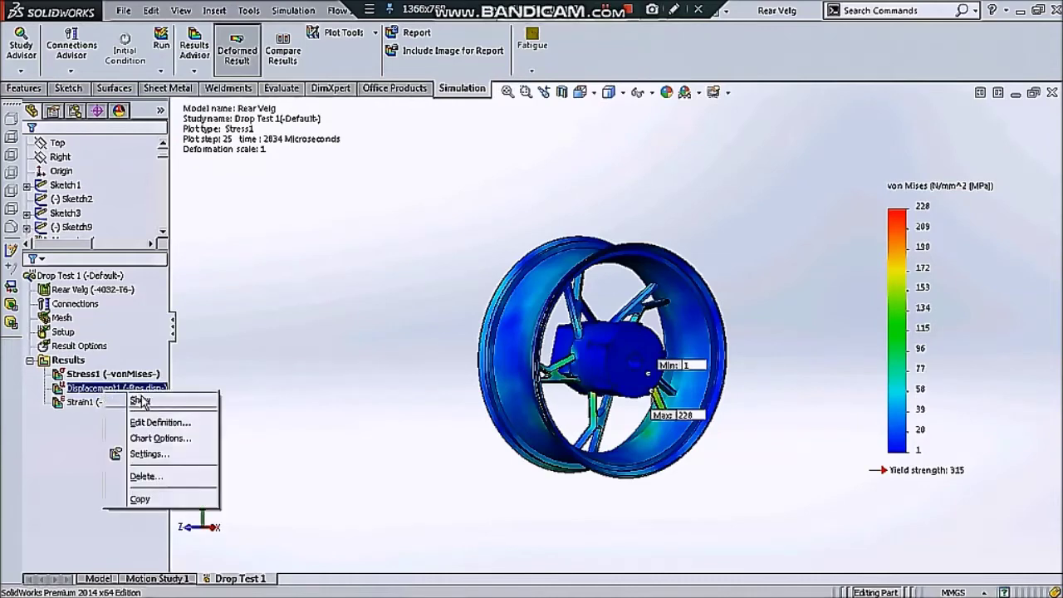
# Show Displacement1 with Min/Max labels in one-decimal floating format, 15.7 to 26.3 mm.
pyautogui.click(137, 400)
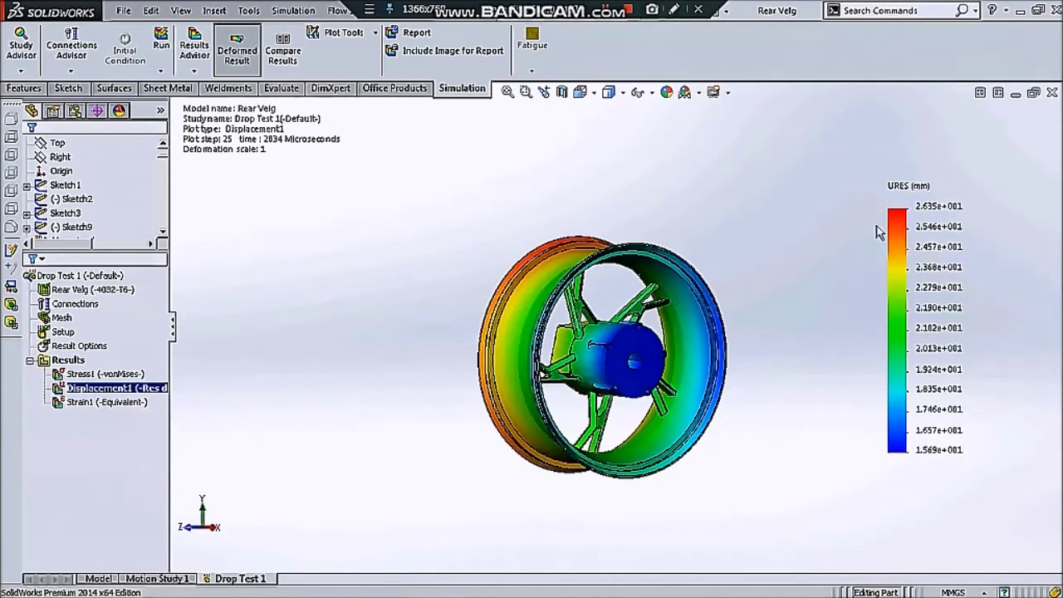
pyautogui.rightClick(120, 392)
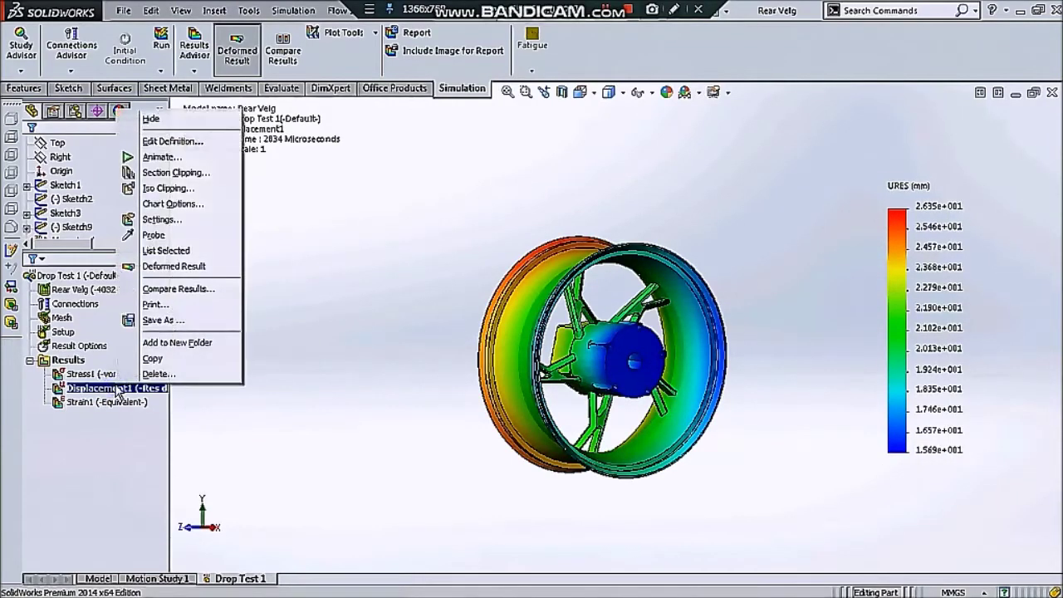
pyautogui.click(200, 205)
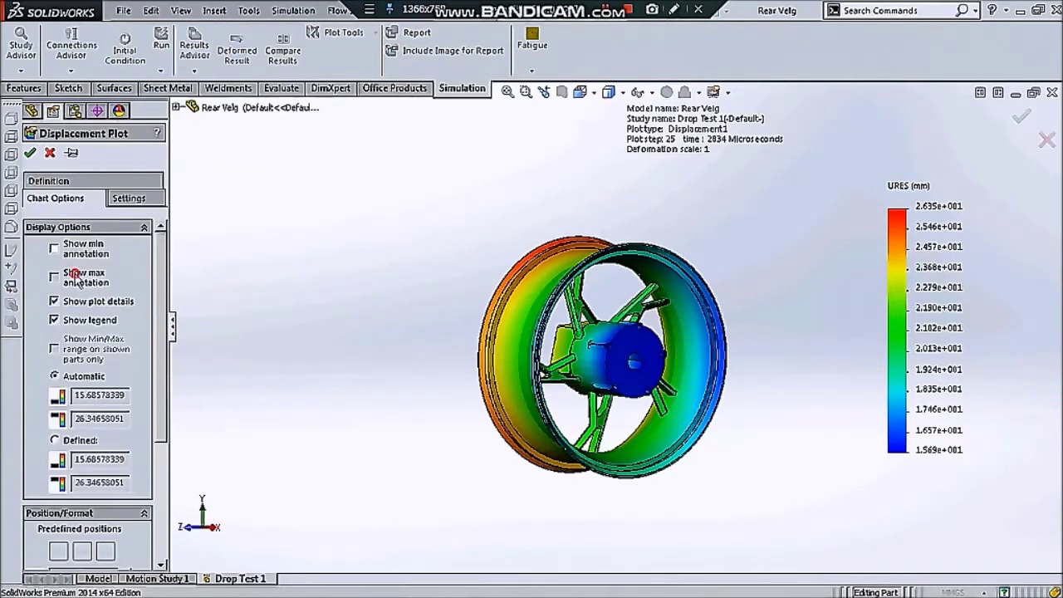
pyautogui.click(75, 275)
pyautogui.click(75, 249)
pyautogui.moveTo(159, 336); pyautogui.dragTo(144, 461)
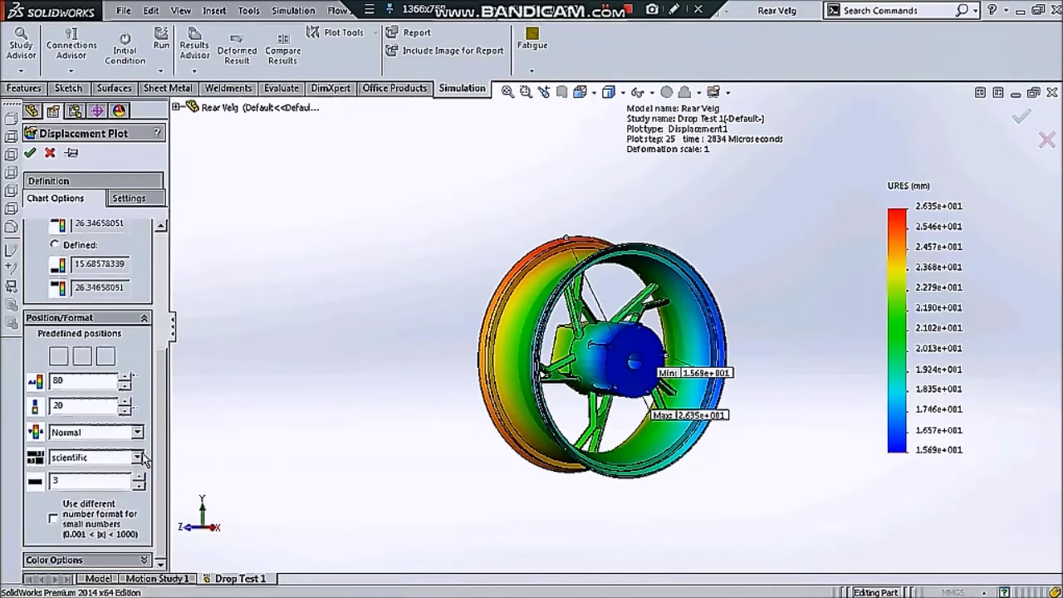
pyautogui.click(116, 462)
pyautogui.click(87, 485)
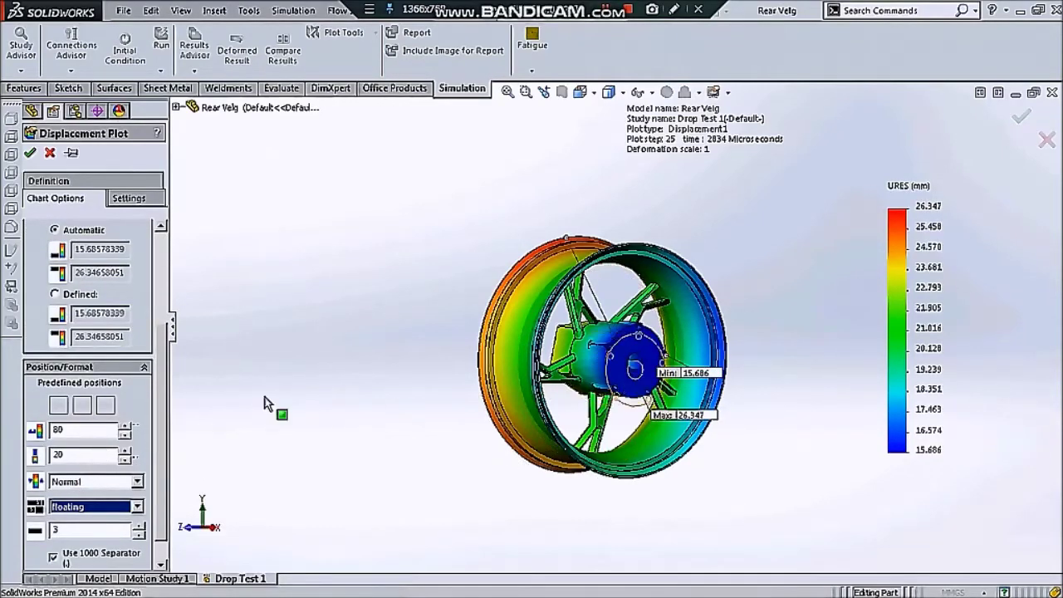
pyautogui.click(140, 536)
pyautogui.click(140, 536)
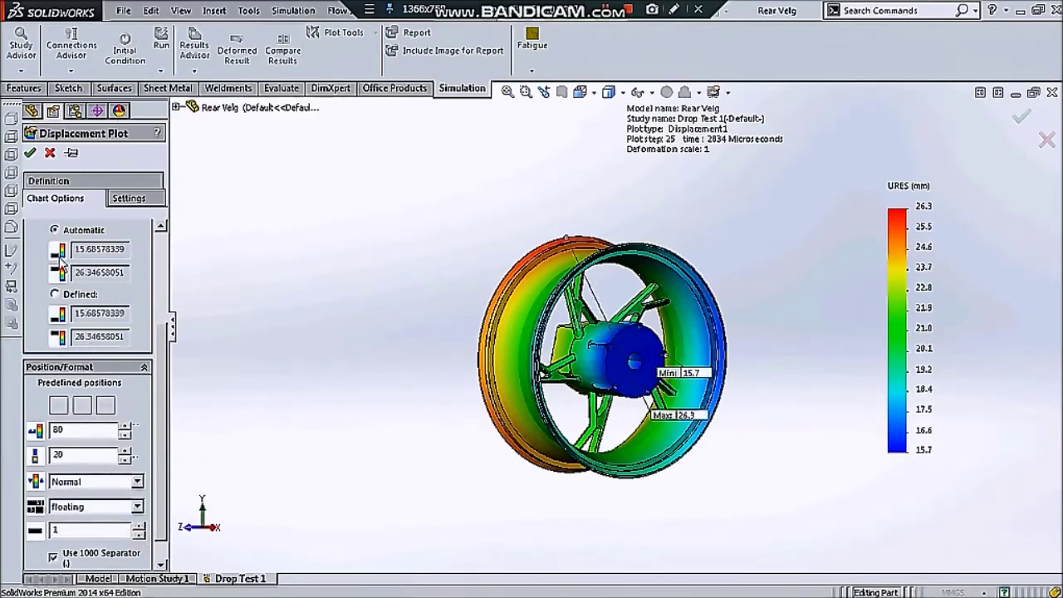
pyautogui.click(30, 153)
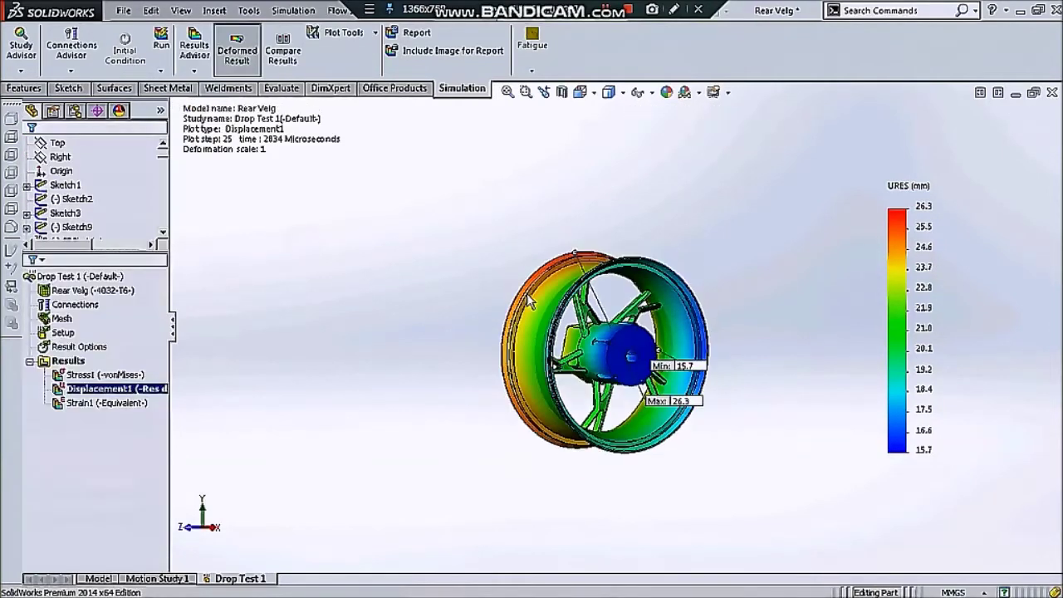
# Orbit the wheel, then select and right-click the Strain1 result.
pyautogui.moveTo(608, 292)
pyautogui.mouseDown(button='middle')
pyautogui.moveTo(696, 292)
pyautogui.moveTo(777, 314)
pyautogui.mouseUp(button='middle')
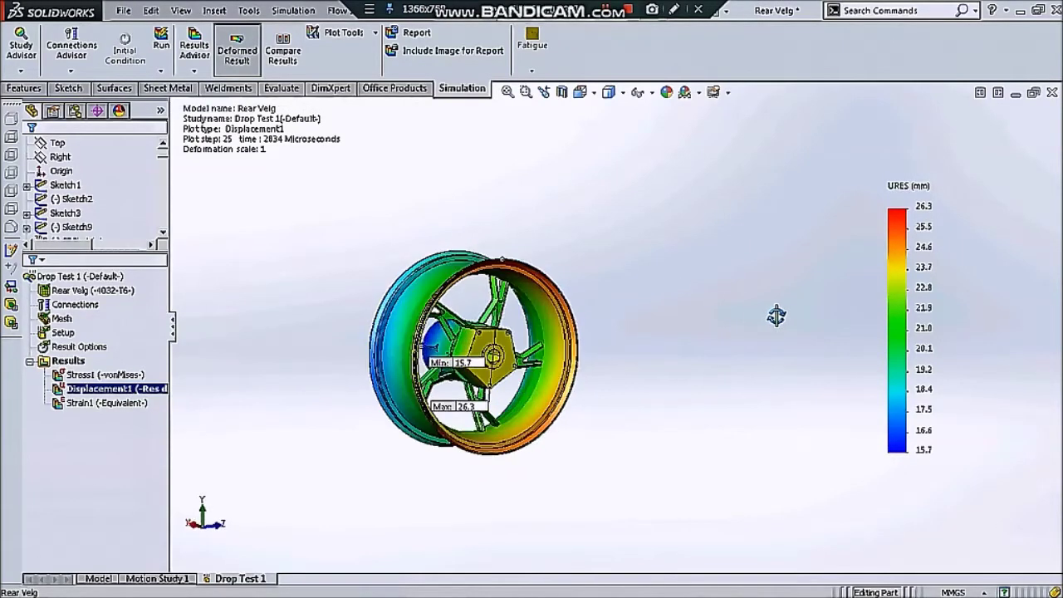
pyautogui.click(94, 404)
pyautogui.rightClick(93, 405)
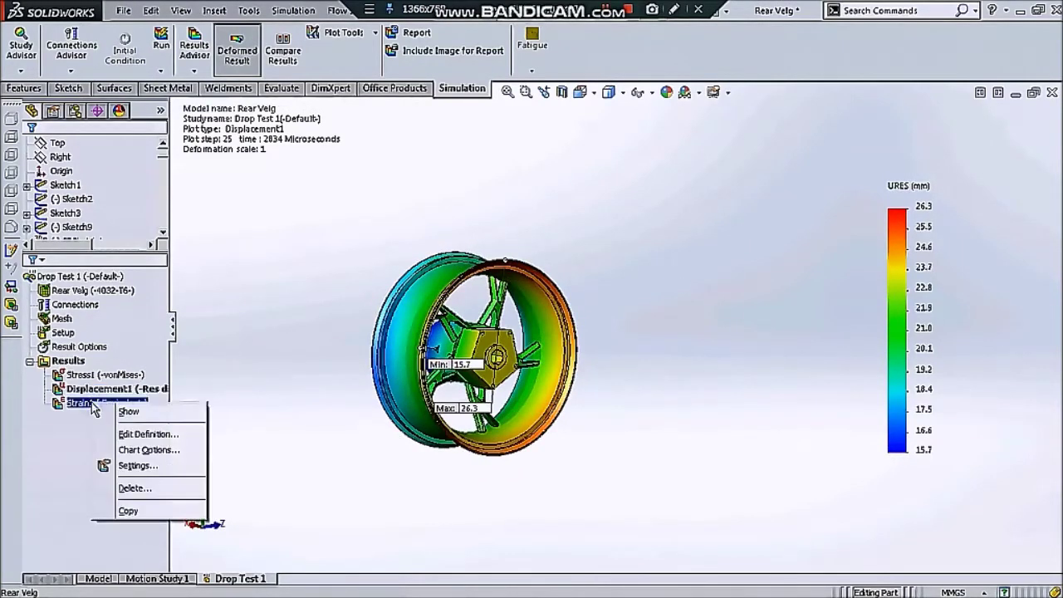
# Show the Strain1 plot and turn on its Min and Max labels.
pyautogui.click(114, 413)
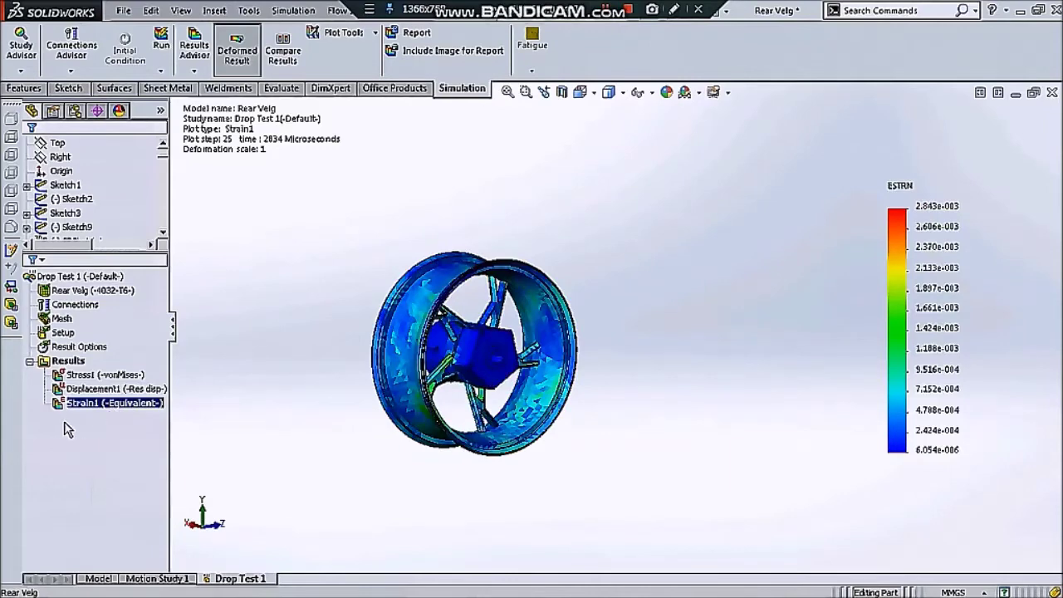
pyautogui.rightClick(93, 405)
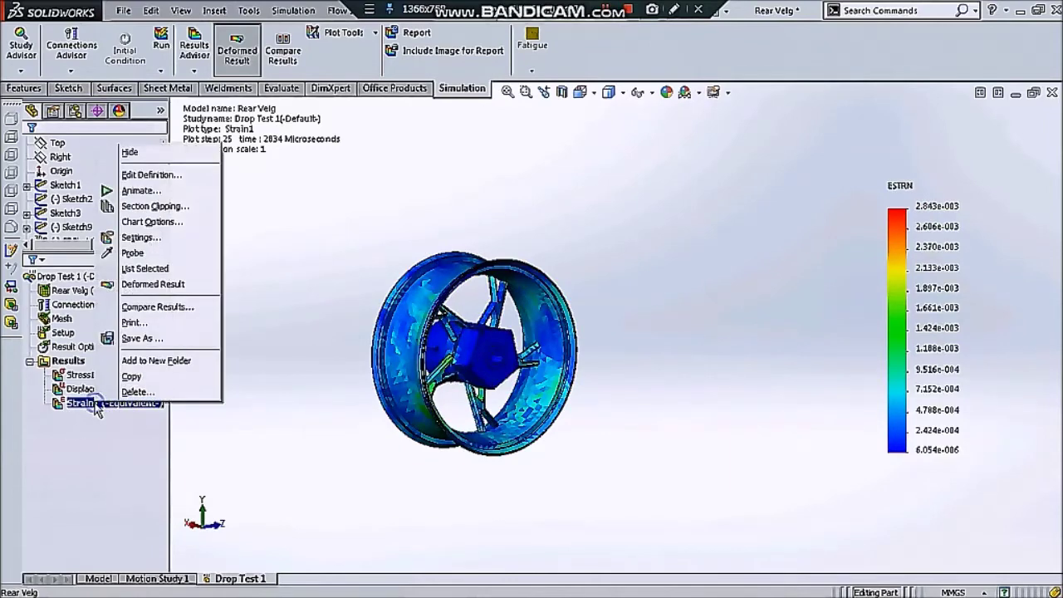
pyautogui.click(148, 221)
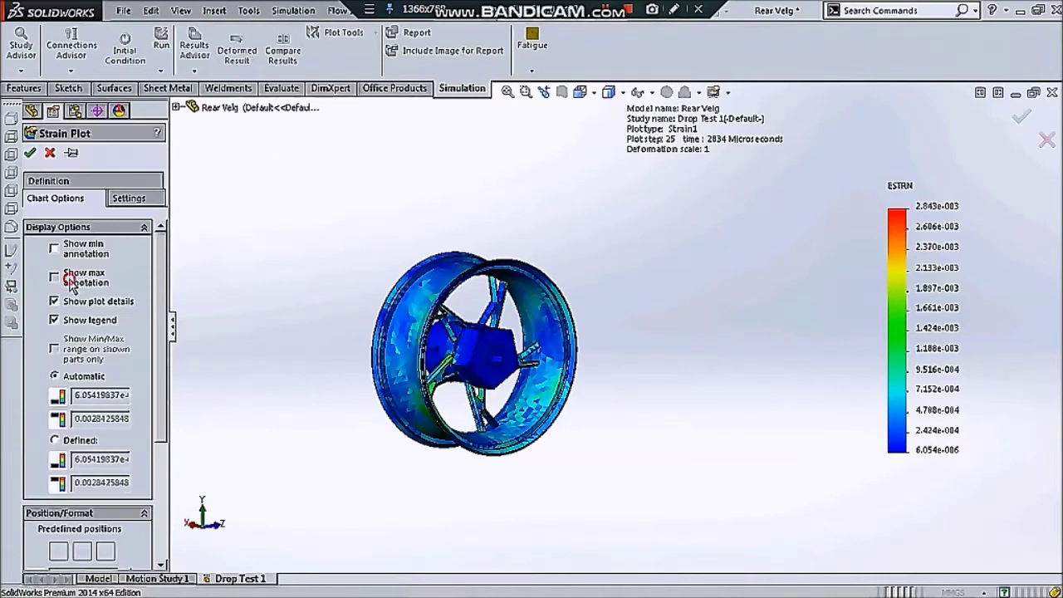
pyautogui.click(72, 285)
pyautogui.click(68, 252)
# Set strain values to floating format (0.000–0.003), then show the Stress1 plot again.
pyautogui.scroll(-5, 91, 399)
pyautogui.scroll(-1, 92, 415)
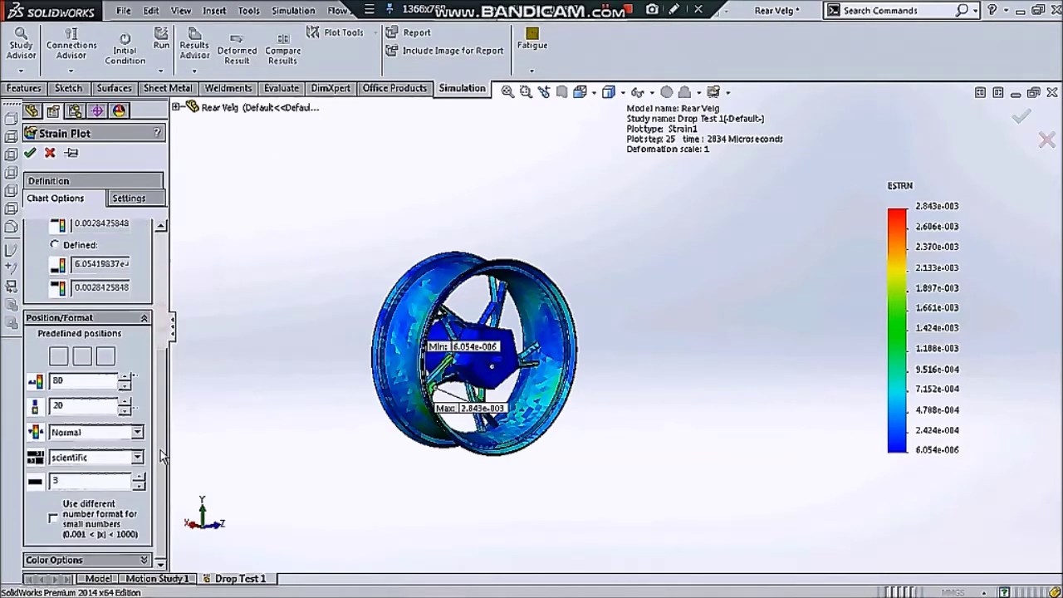
pyautogui.click(113, 457)
pyautogui.click(70, 482)
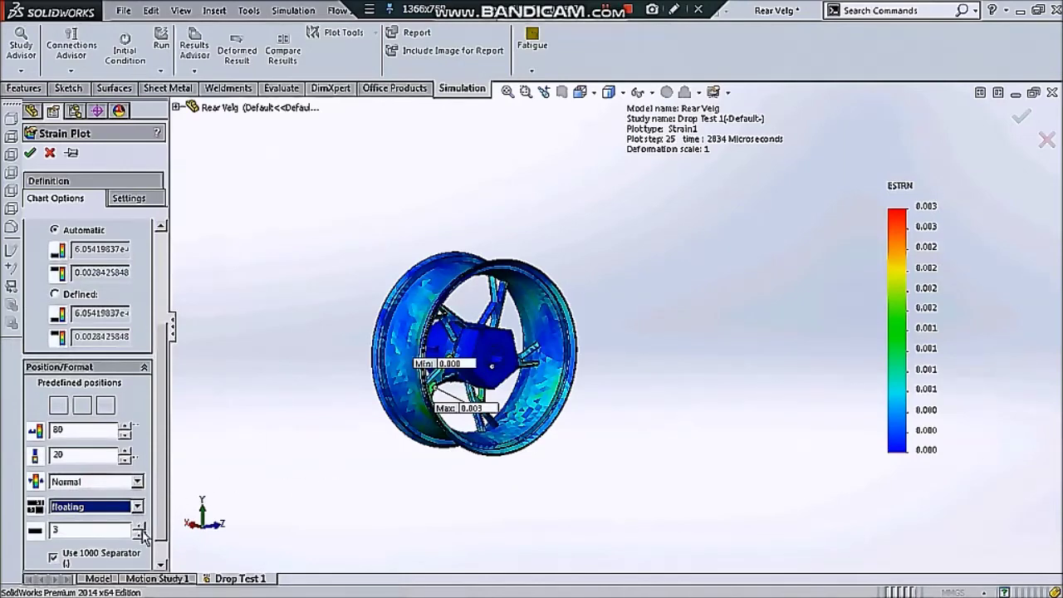
pyautogui.click(30, 153)
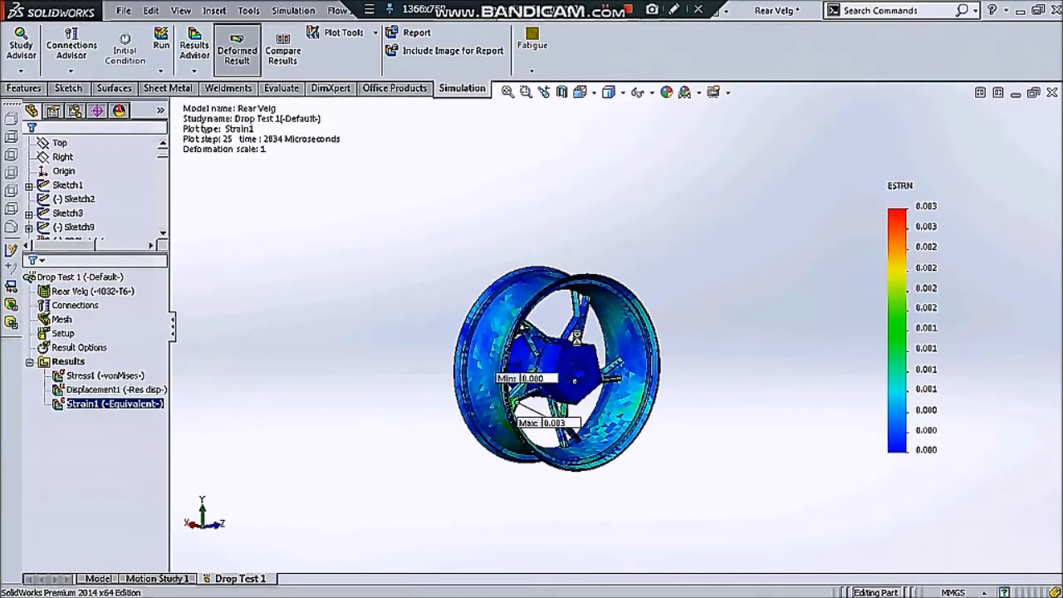
pyautogui.moveTo(580, 344); pyautogui.dragTo(465, 349, button='middle')
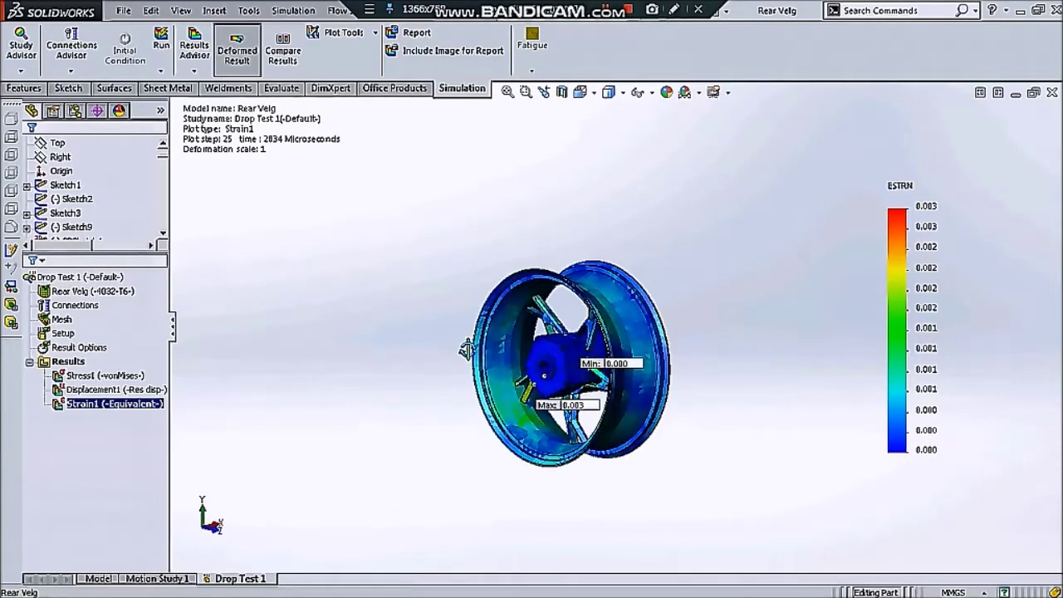
pyautogui.click(157, 394)
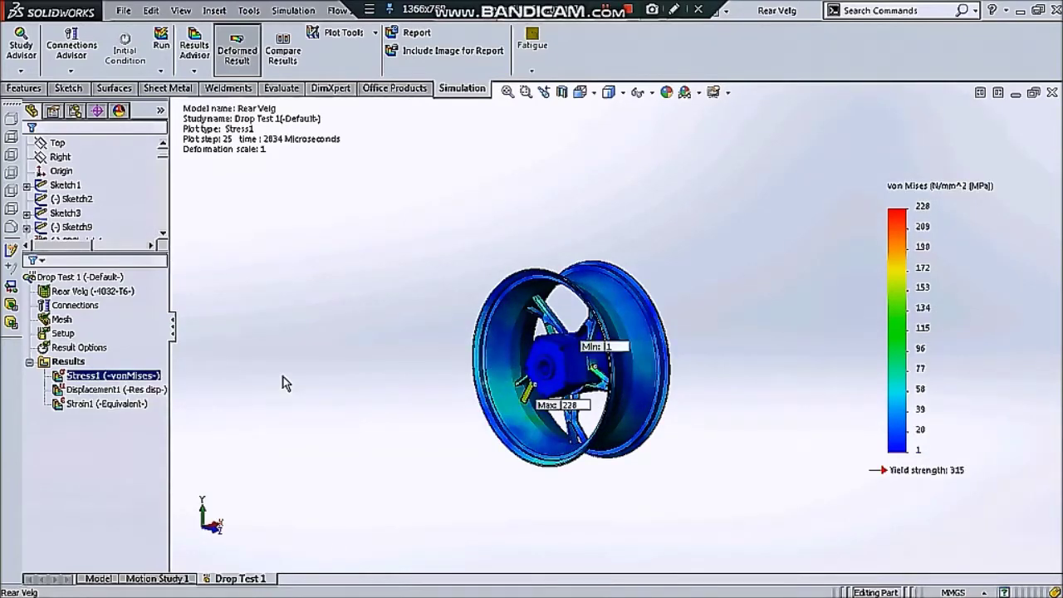
# Open the Animate settings for the Stress1 von Mises plot.
pyautogui.scroll(-1, 525, 368)
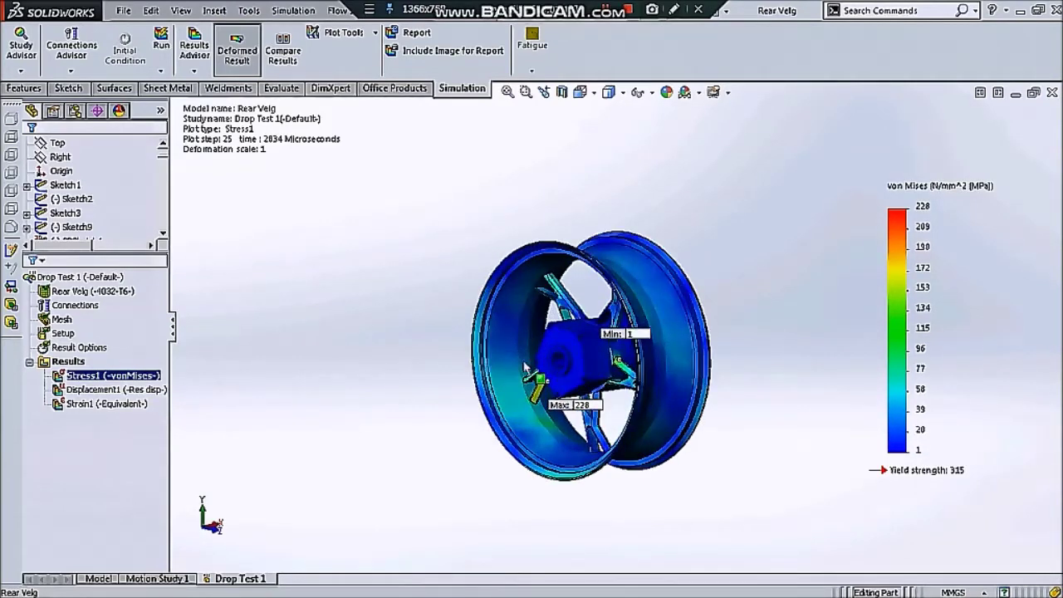
pyautogui.rightClick(151, 379)
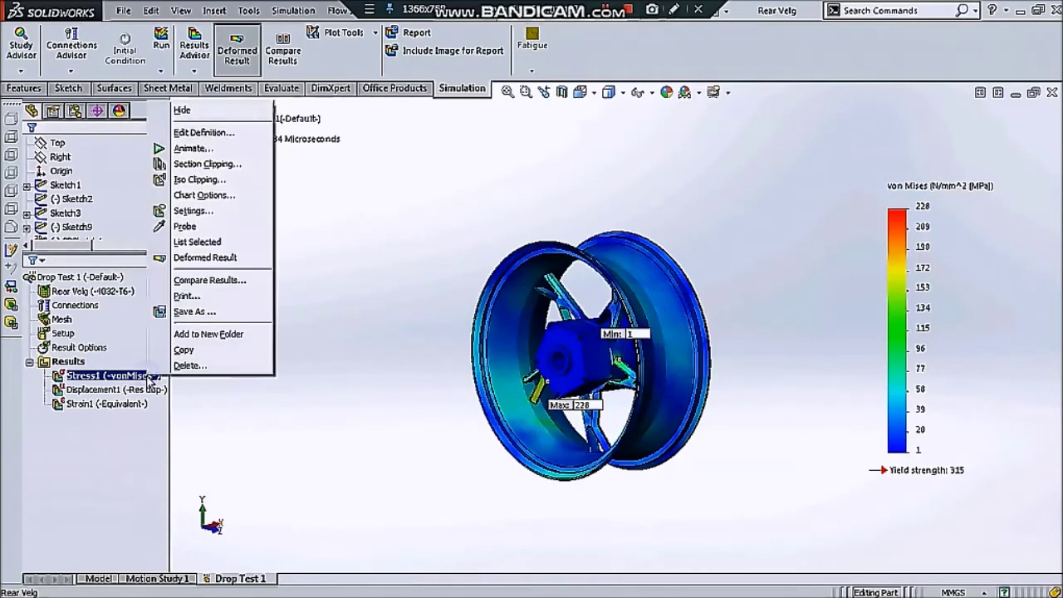
pyautogui.click(222, 149)
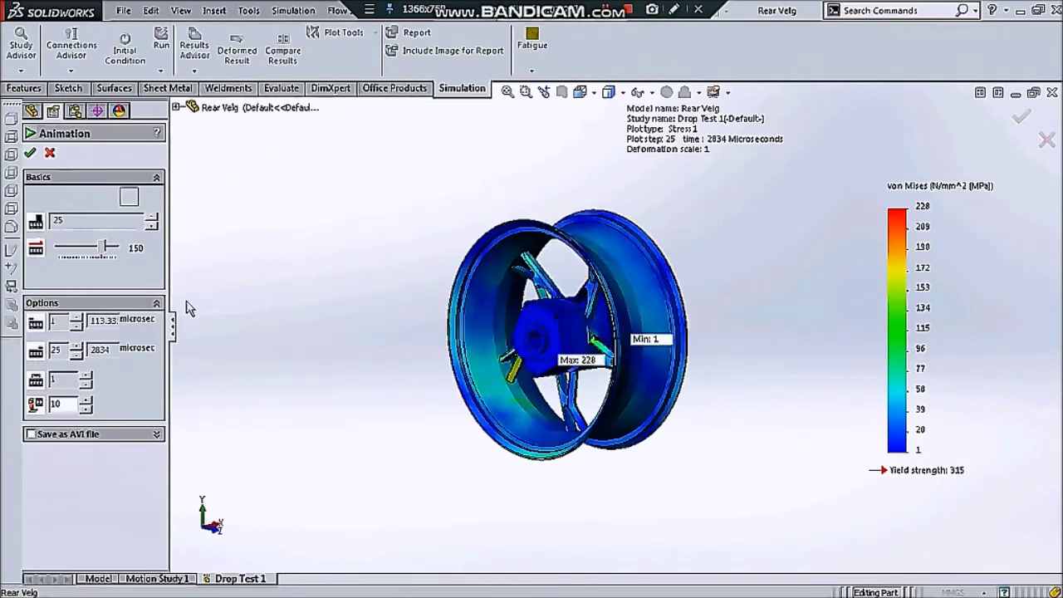
# Play the 25-frame Stress1 drop-impact animation, zooming in and out on the wheel.
pyautogui.click(131, 199)
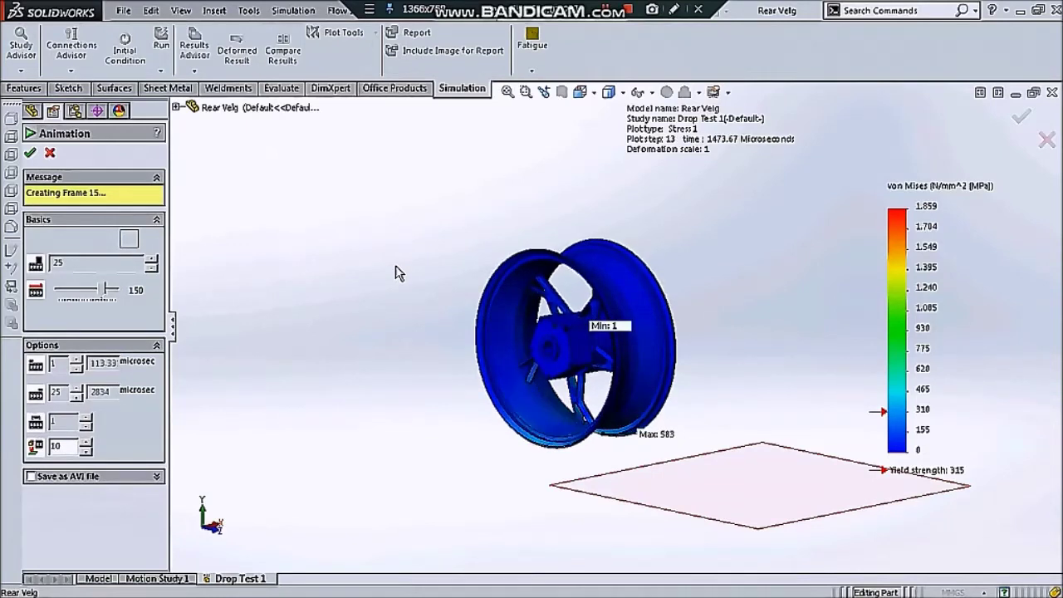
pyautogui.scroll(-1, 610, 407)
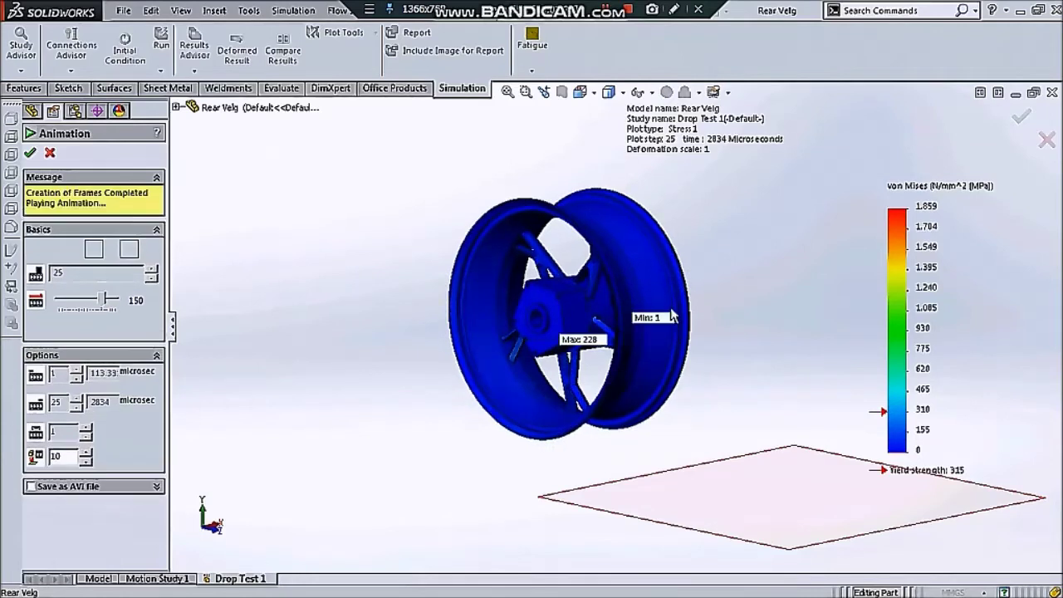
pyautogui.scroll(1, 656, 336)
pyautogui.scroll(2, 656, 336)
pyautogui.scroll(1, 641, 325)
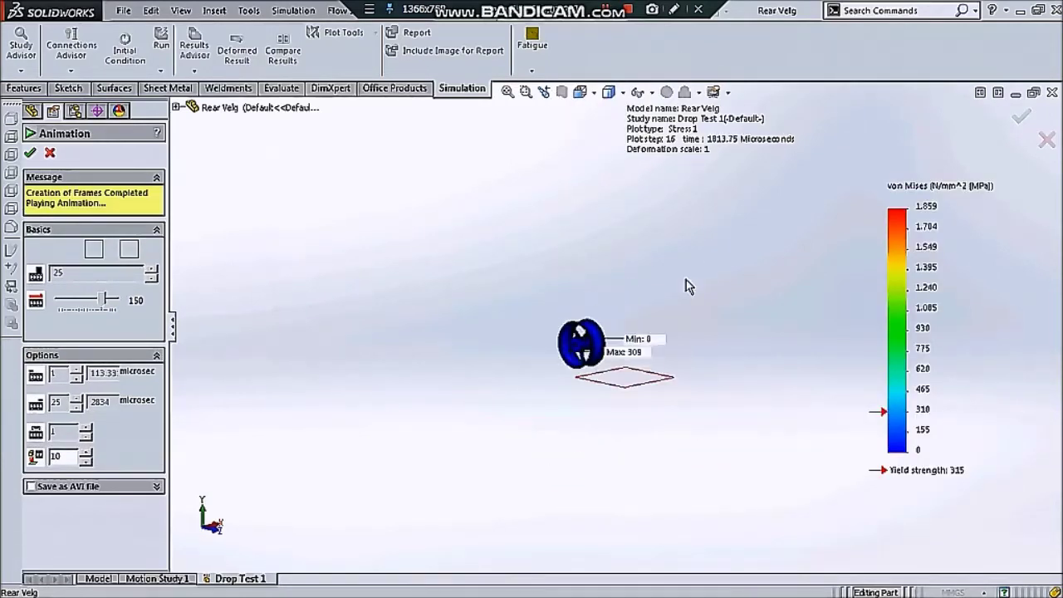
pyautogui.scroll(-1, 592, 385)
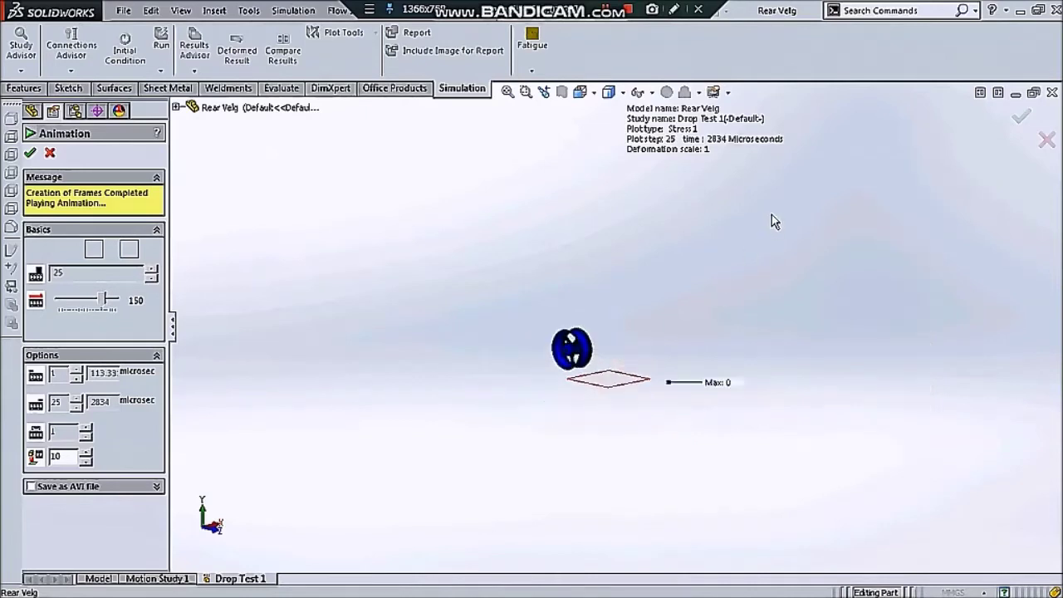
pyautogui.scroll(2, 711, 266)
pyautogui.scroll(2, 671, 295)
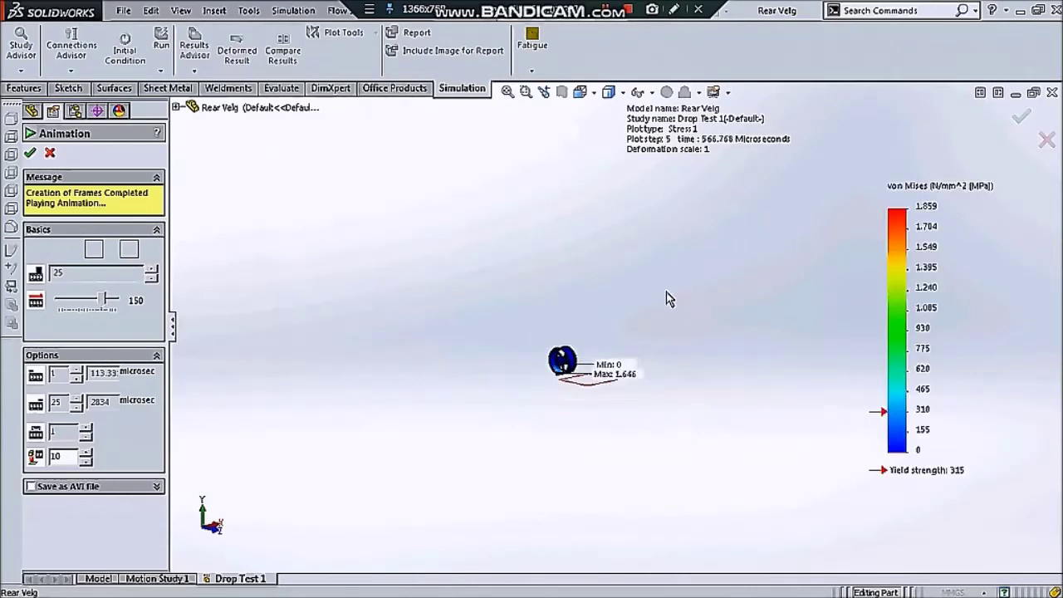
pyautogui.scroll(-1, 822, 249)
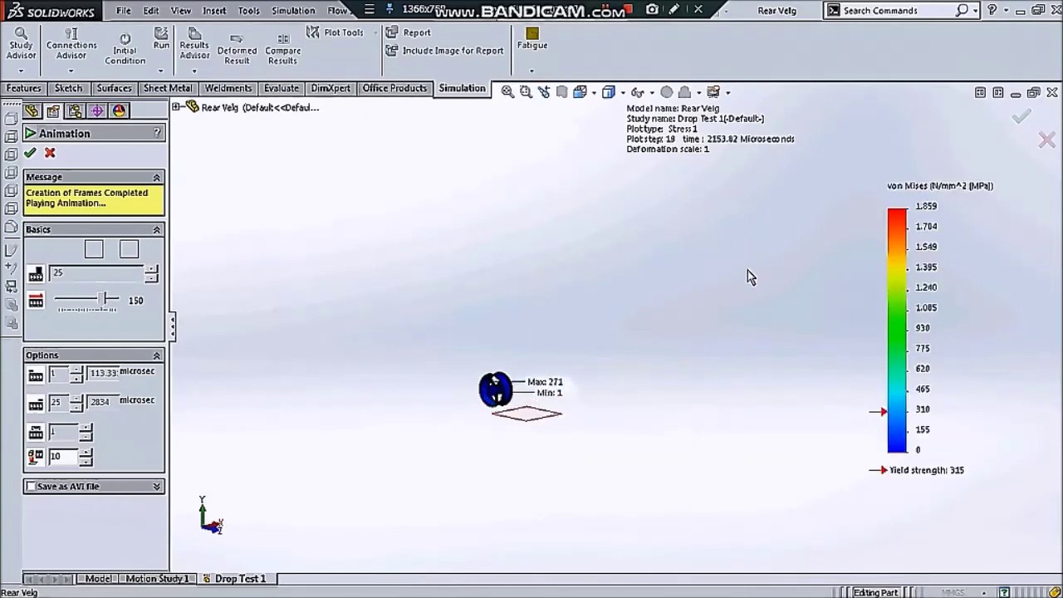
pyautogui.scroll(1, 670, 311)
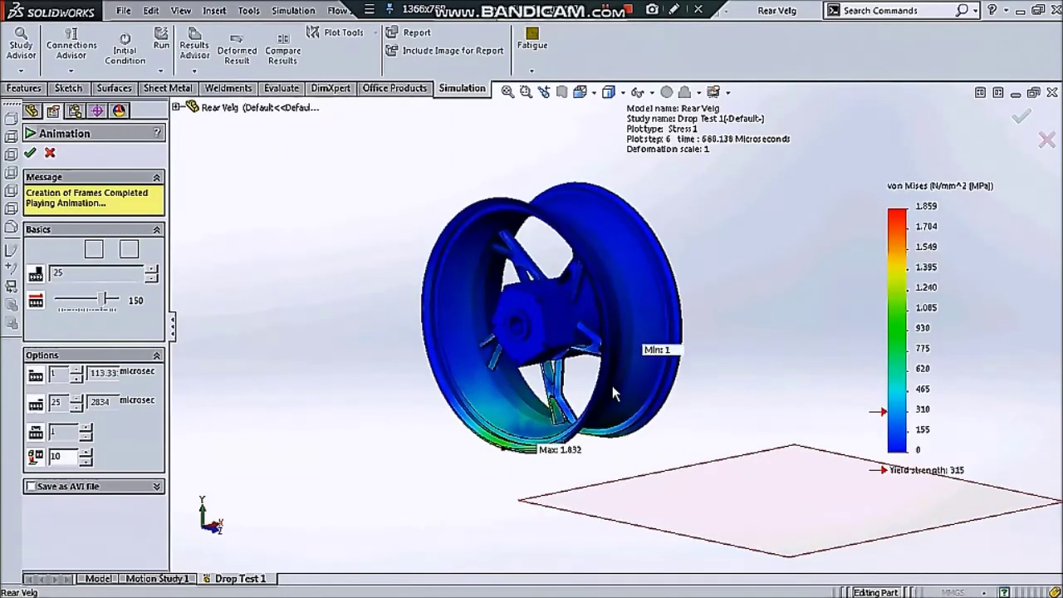
# Switch to a perspective view, inspect the wheel from several angles, and close the animation.
pyautogui.moveTo(571, 434); pyautogui.dragTo(674, 408, button='middle')
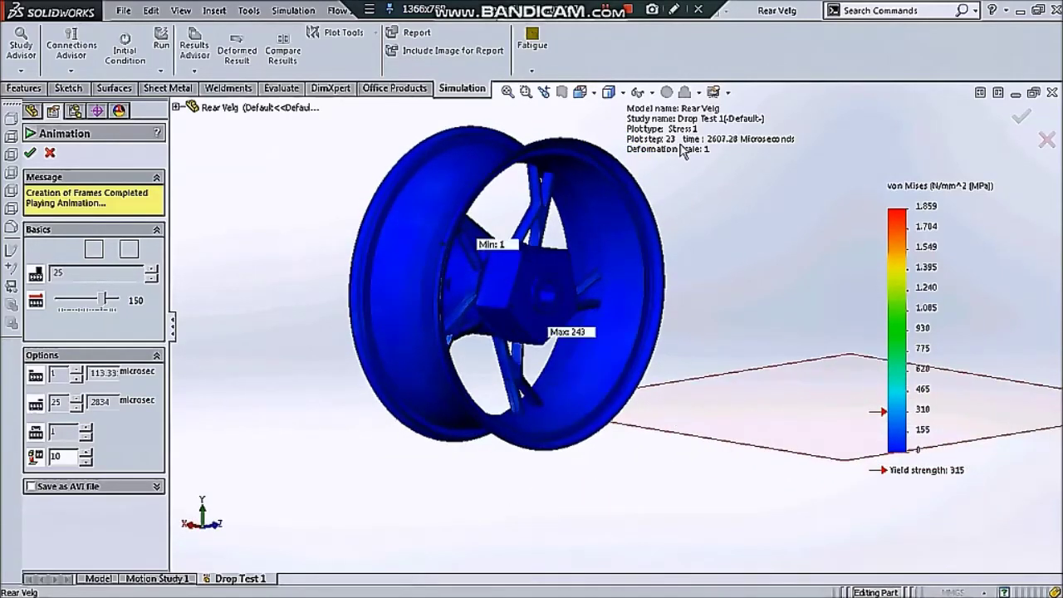
pyautogui.click(726, 92)
pyautogui.click(751, 111)
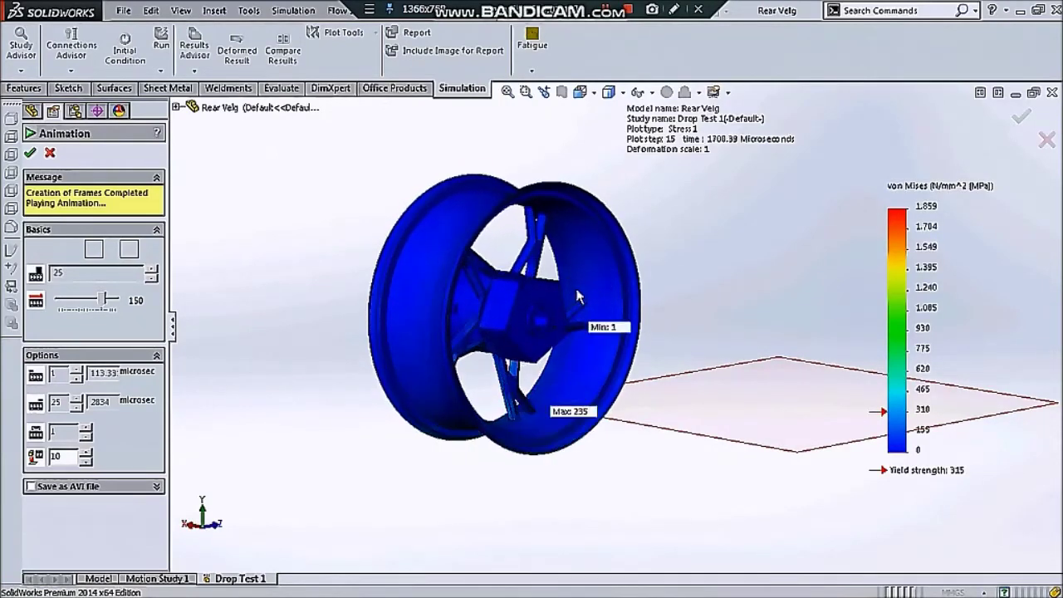
pyautogui.moveTo(579, 297); pyautogui.dragTo(604, 333, button='middle')
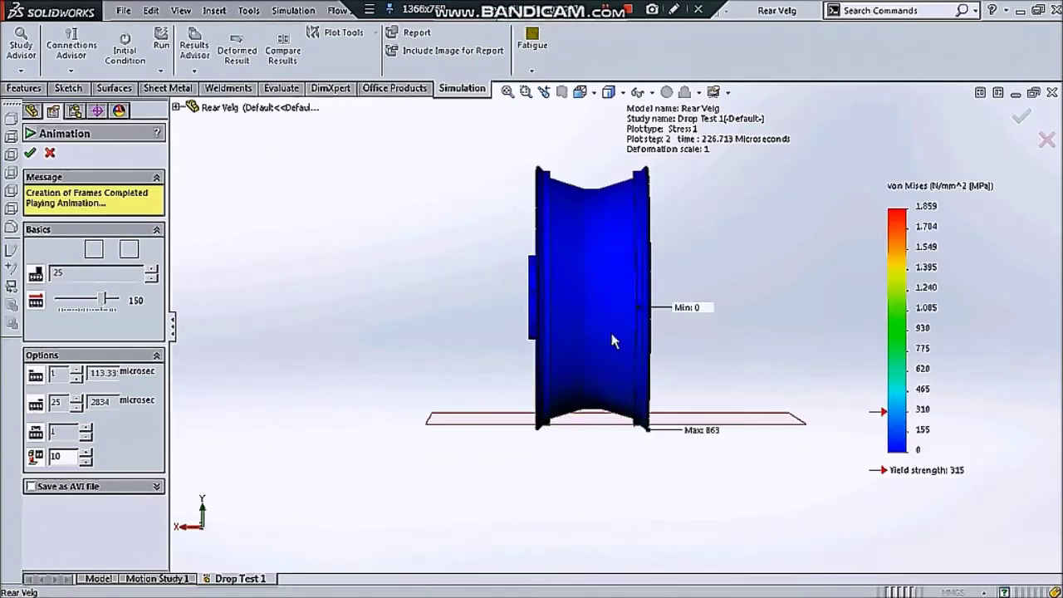
pyautogui.scroll(-3, 607, 428)
pyautogui.scroll(-2, 605, 407)
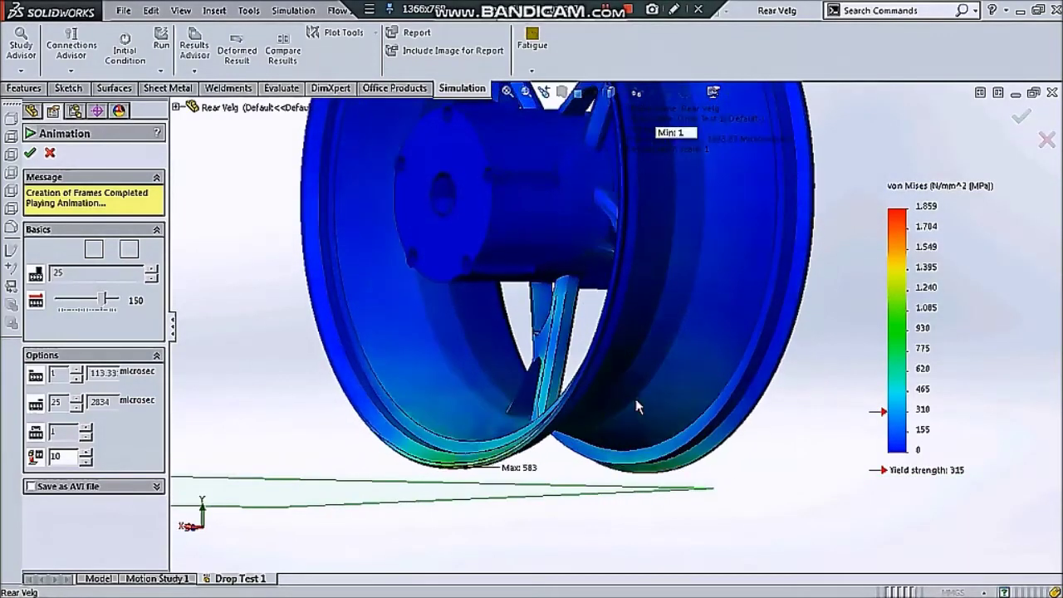
pyautogui.moveTo(636, 398); pyautogui.dragTo(664, 402, button='middle')
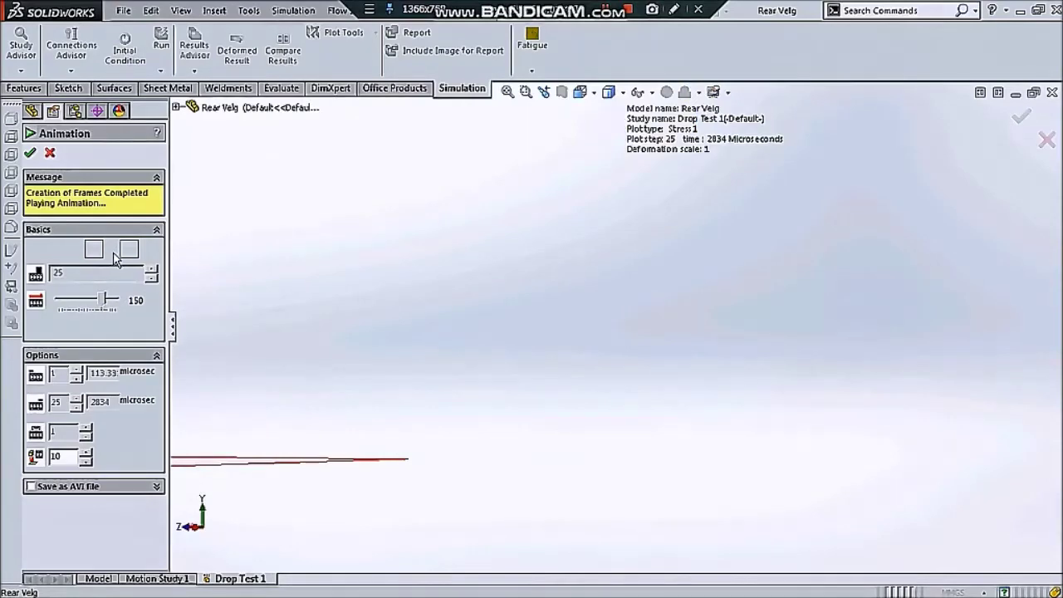
pyautogui.click(31, 155)
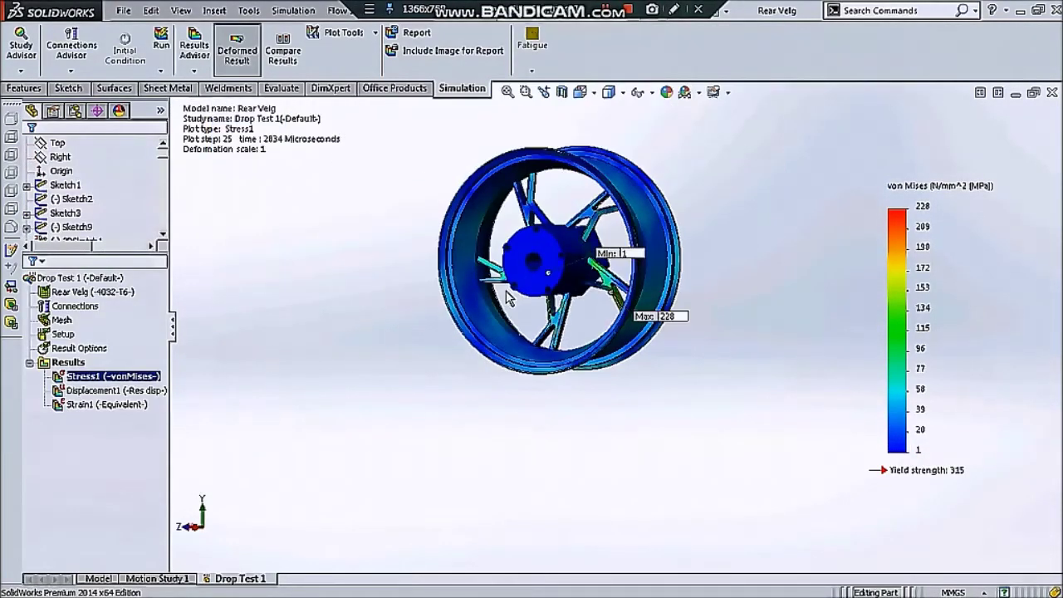
# Orbit the wheel to a side view and drag the Max and Min labels toward it.
pyautogui.scroll(-3, 652, 190)
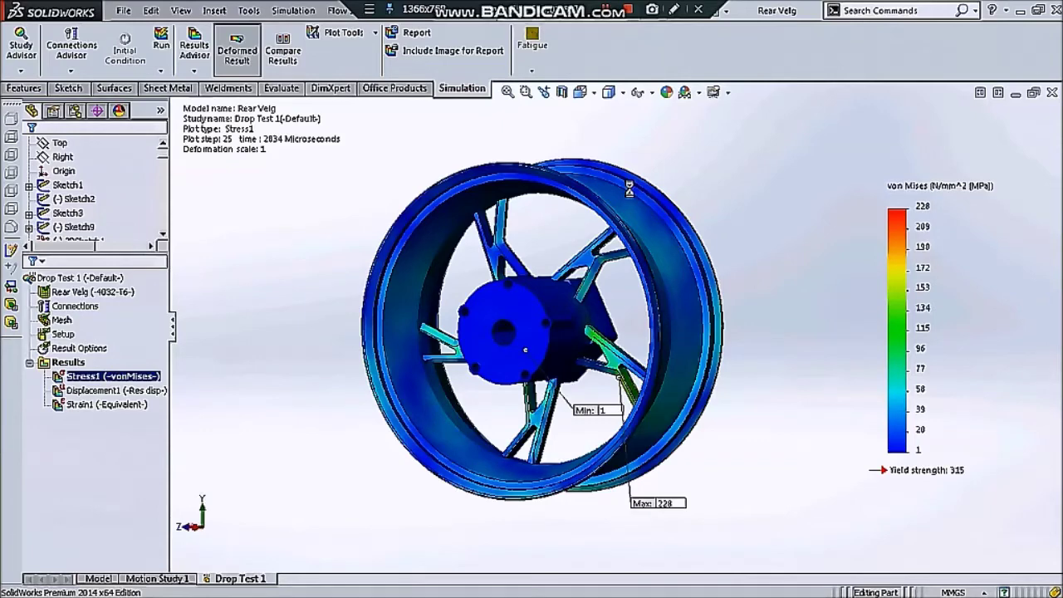
pyautogui.scroll(2, 626, 199)
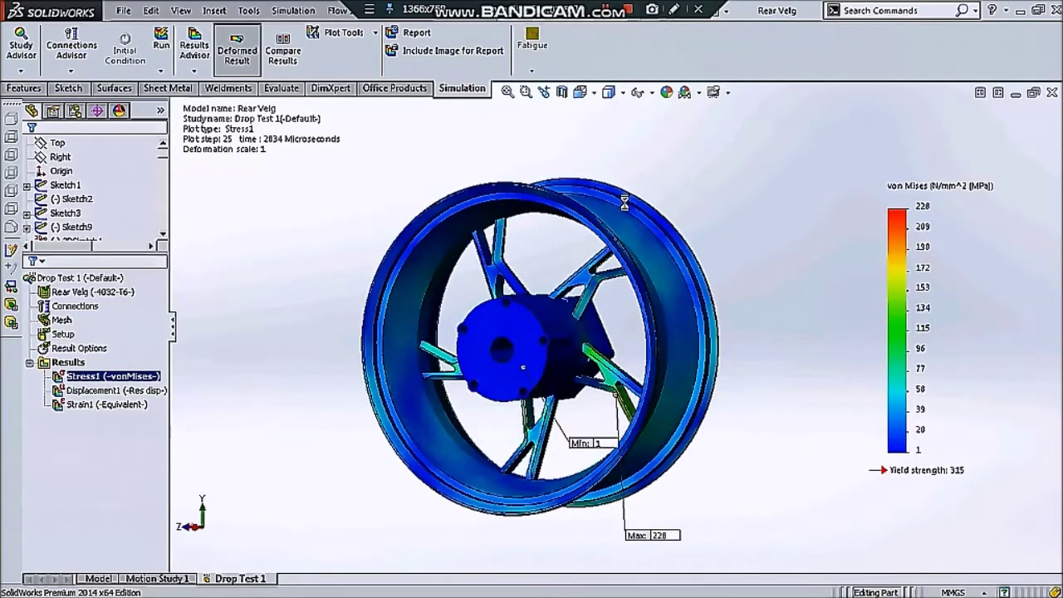
pyautogui.scroll(2, 625, 216)
pyautogui.scroll(2, 625, 241)
pyautogui.moveTo(626, 242)
pyautogui.mouseDown(button='middle')
pyautogui.moveTo(502, 284)
pyautogui.moveTo(696, 312)
pyautogui.mouseUp(button='middle')
pyautogui.scroll(-3, 652, 303)
pyautogui.scroll(-1, 637, 309)
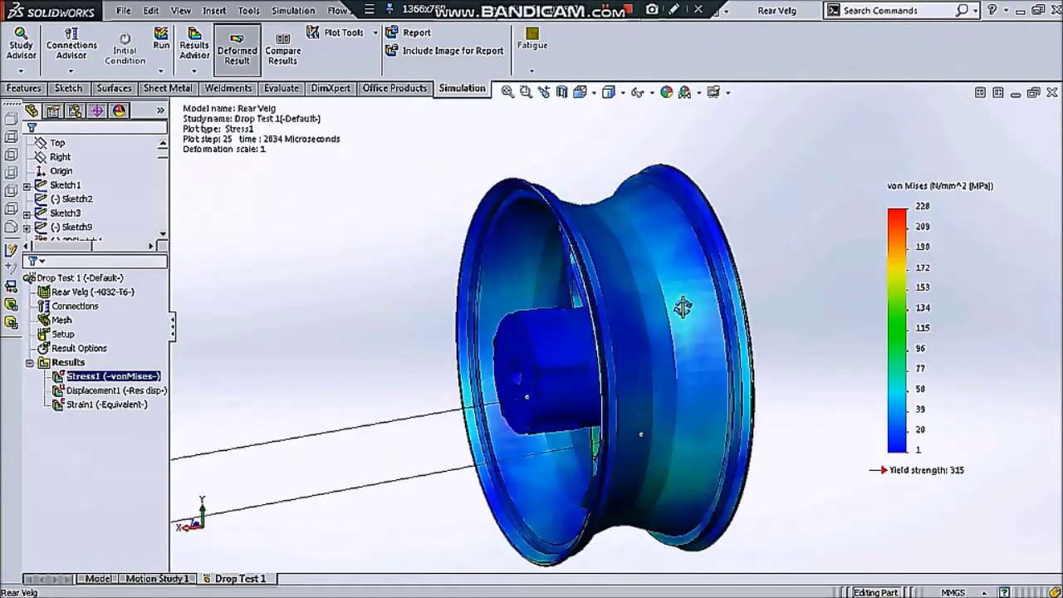
pyautogui.scroll(3, 696, 312)
pyautogui.scroll(3, 683, 330)
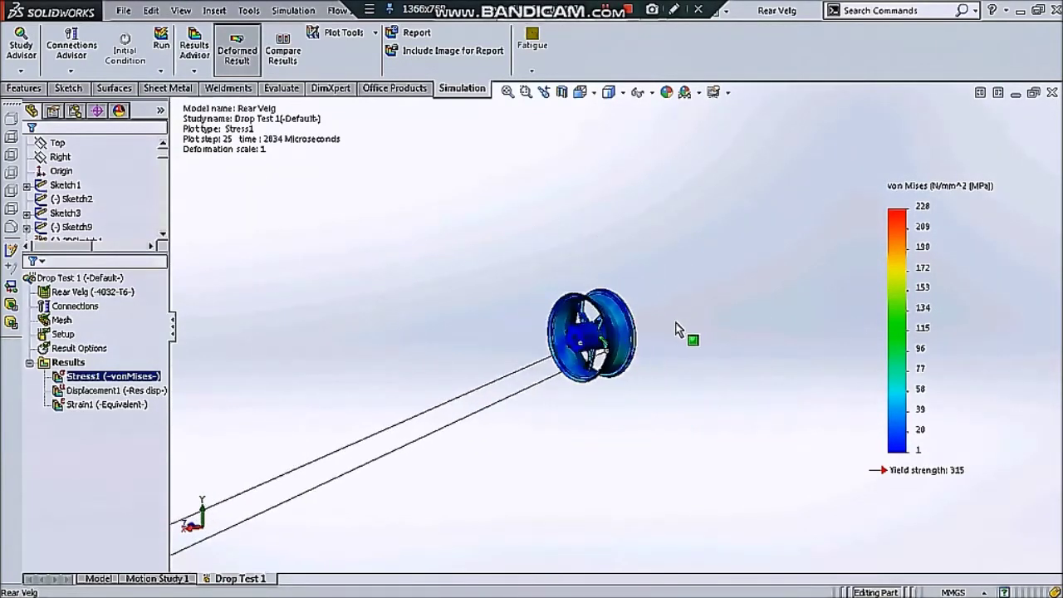
pyautogui.scroll(2, 684, 330)
pyautogui.scroll(-1, 423, 436)
pyautogui.moveTo(408, 438); pyautogui.dragTo(714, 342)
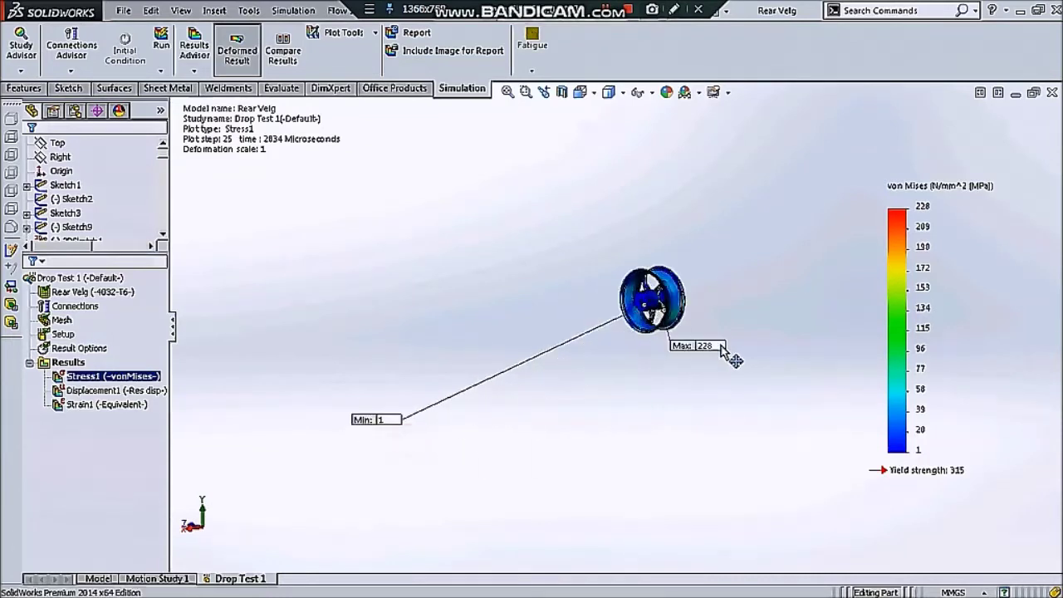
pyautogui.moveTo(377, 423); pyautogui.dragTo(588, 286)
# Zoom out and settle the Min and Max labels right beside the wheel.
pyautogui.scroll(-1, 687, 329)
pyautogui.scroll(-2, 687, 330)
pyautogui.scroll(-2, 698, 320)
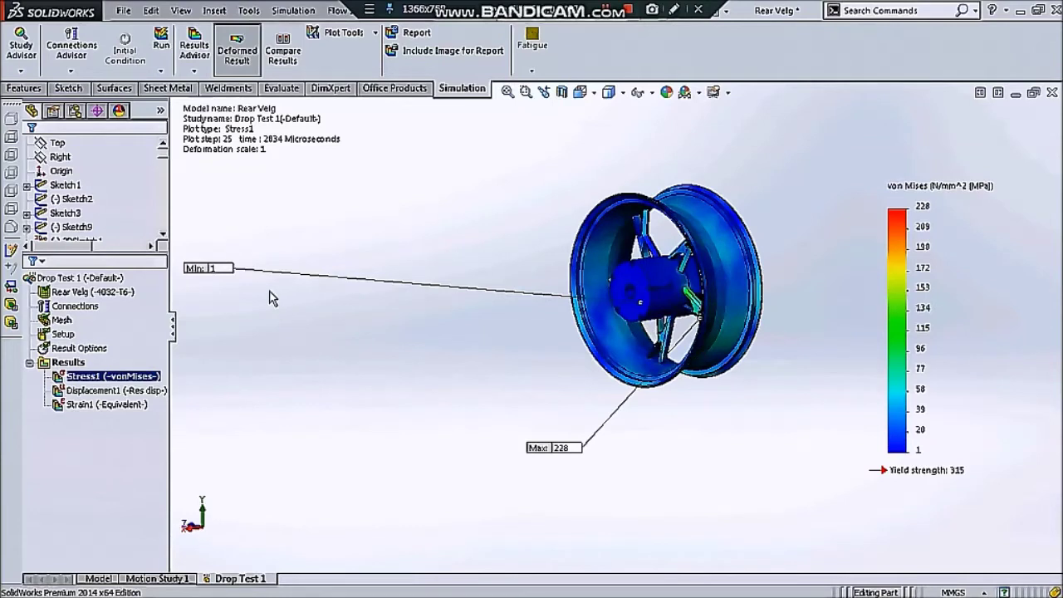
pyautogui.moveTo(226, 277); pyautogui.dragTo(547, 268)
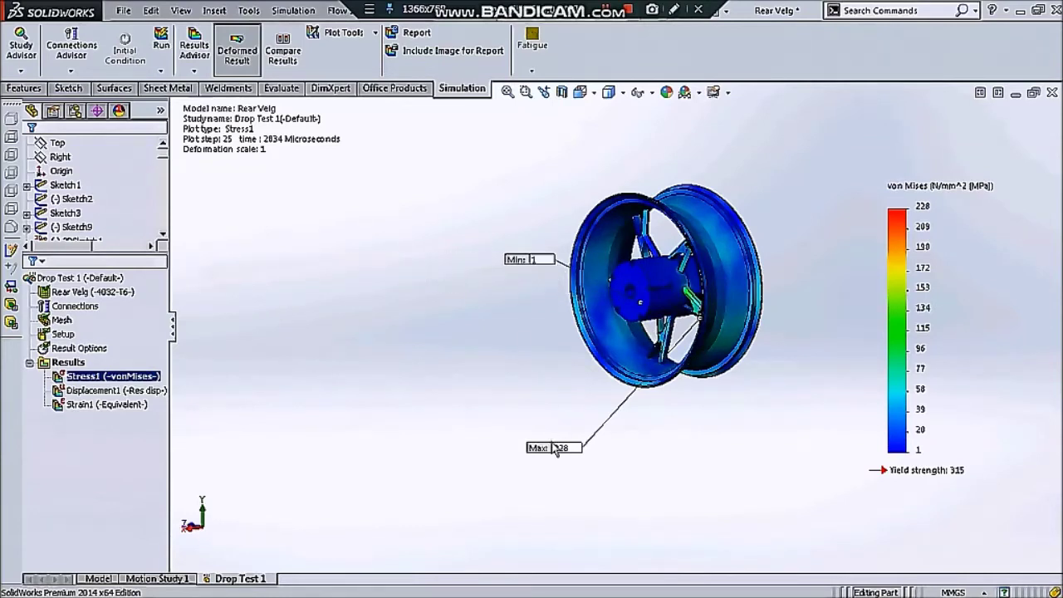
pyautogui.moveTo(555, 449); pyautogui.dragTo(724, 404)
pyautogui.scroll(-1, 790, 251)
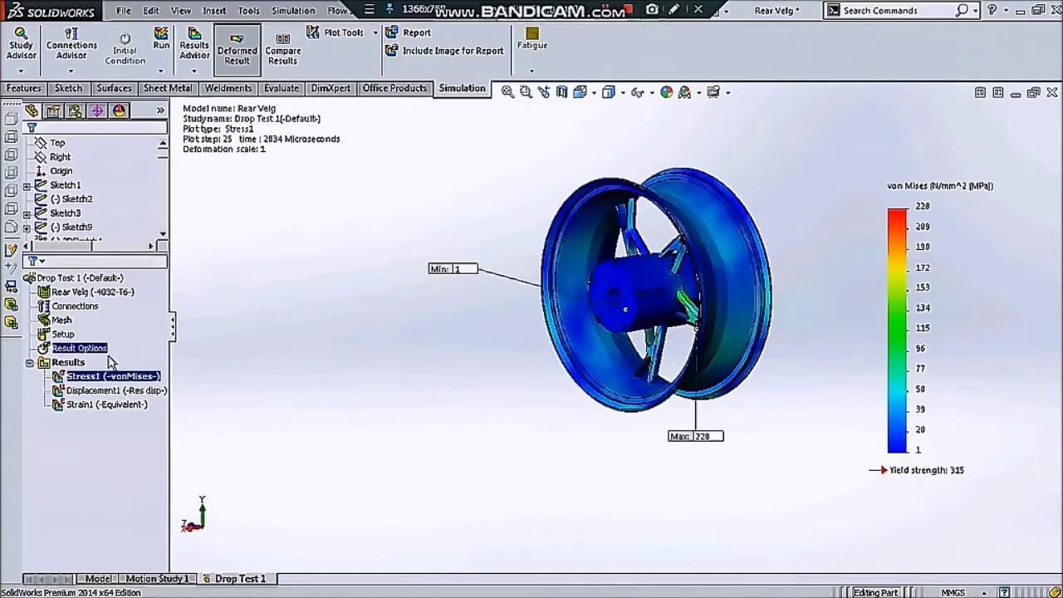
pyautogui.rightClick(93, 376)
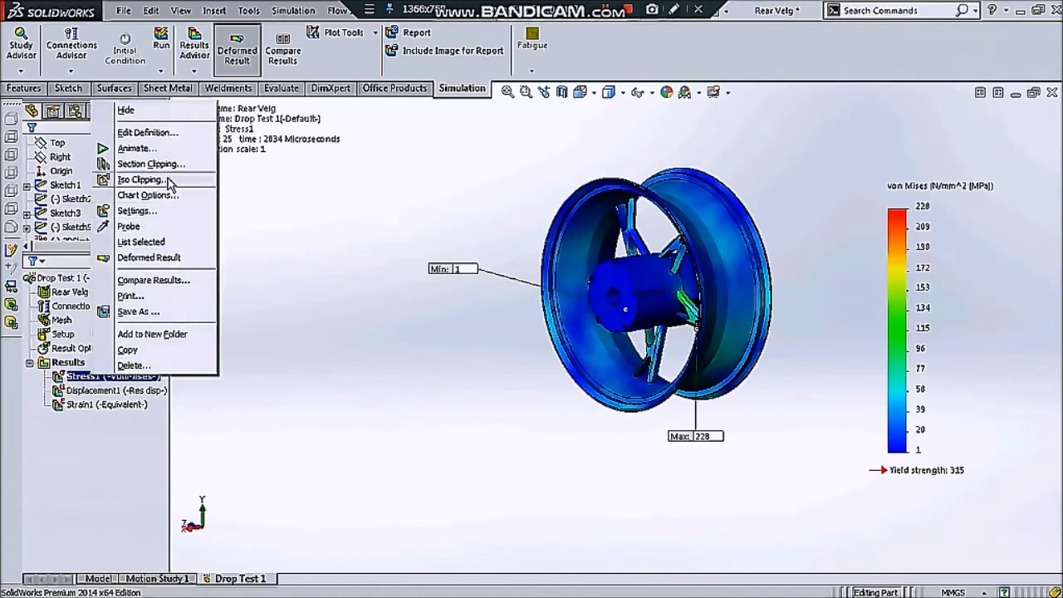
pyautogui.click(157, 133)
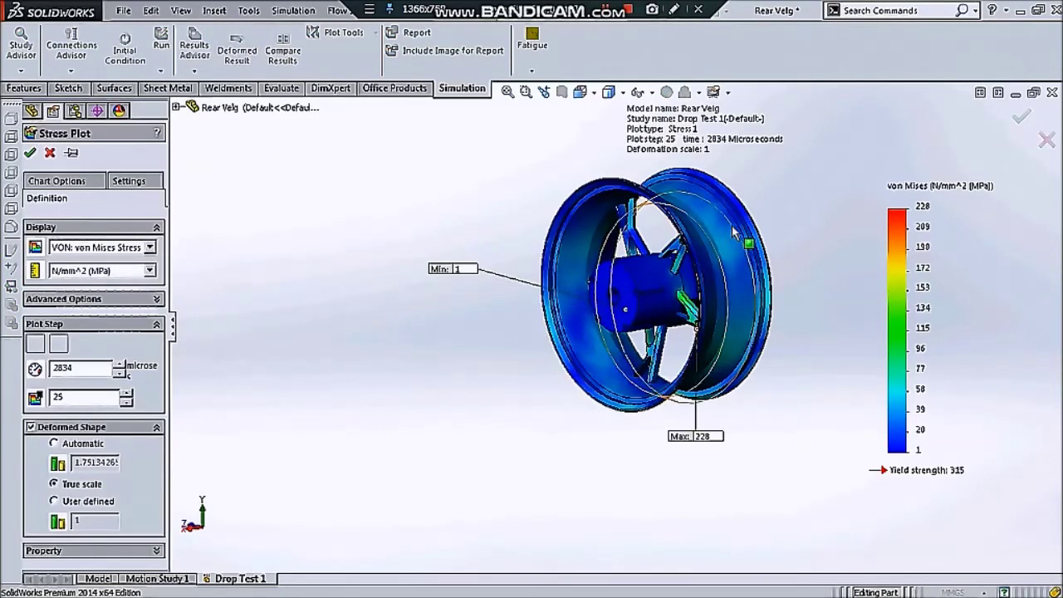
pyautogui.scroll(-2, 733, 234)
pyautogui.click(49, 154)
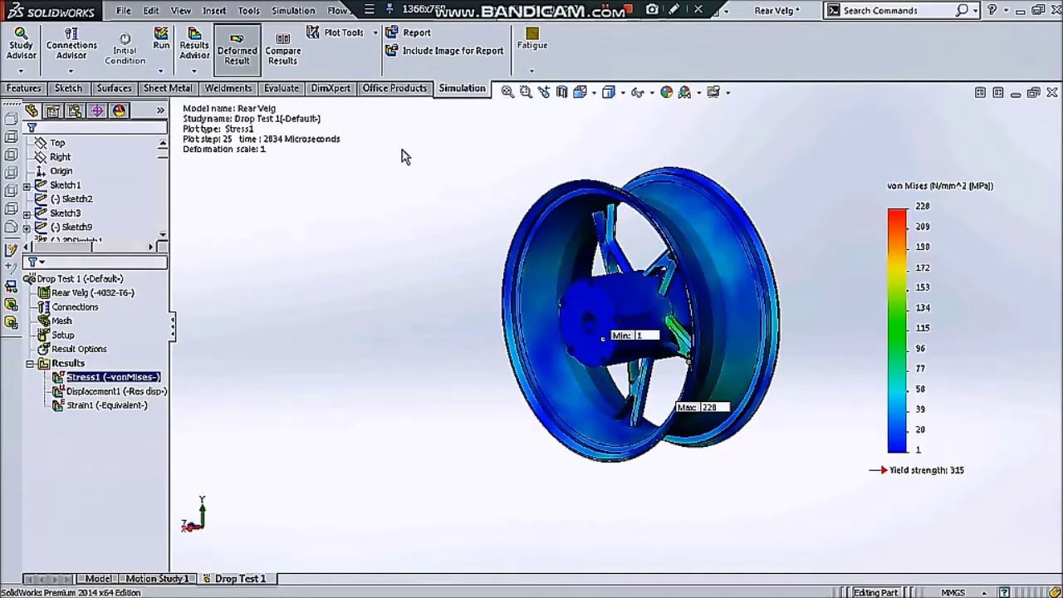
pyautogui.click(417, 37)
pyautogui.write('Drop Test From 15 Meter height')
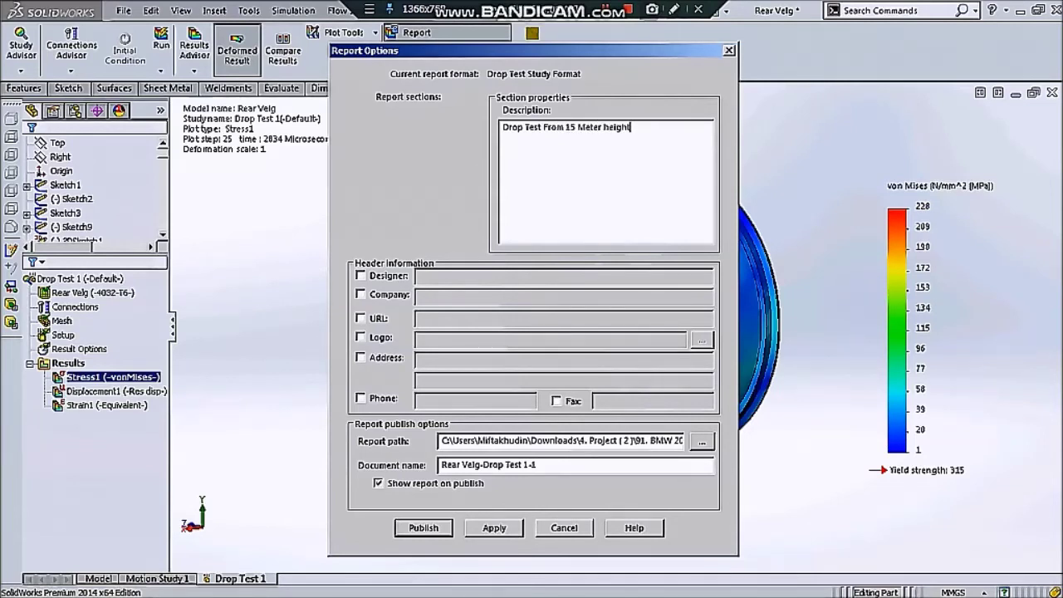
# Include the designer name and company in the report header, leave URL off, and publish to Word.
pyautogui.click(365, 275)
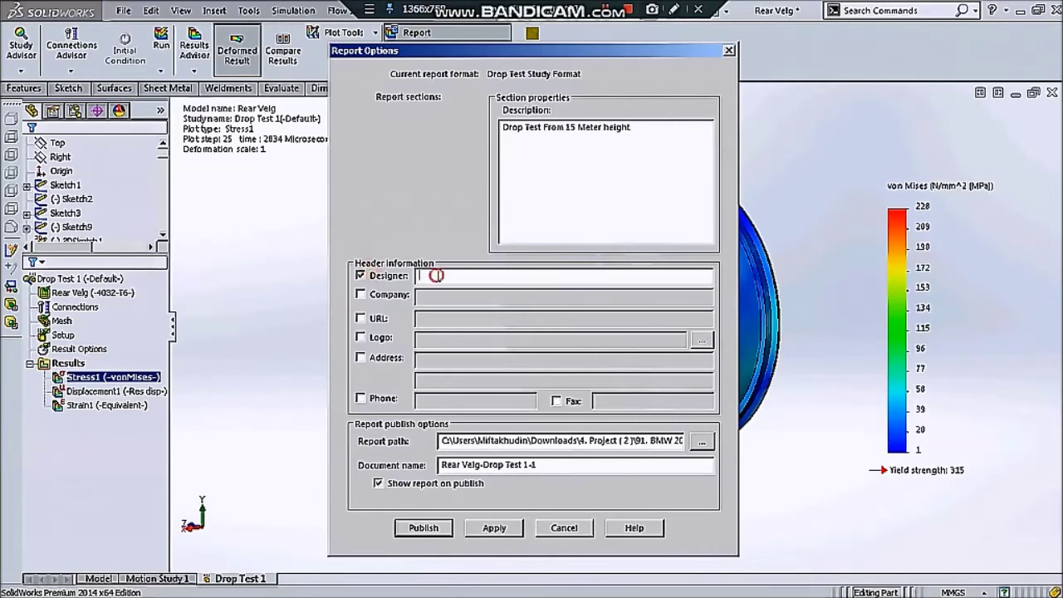
pyautogui.write('CAD-')
pyautogui.click(360, 294)
pyautogui.click(436, 296)
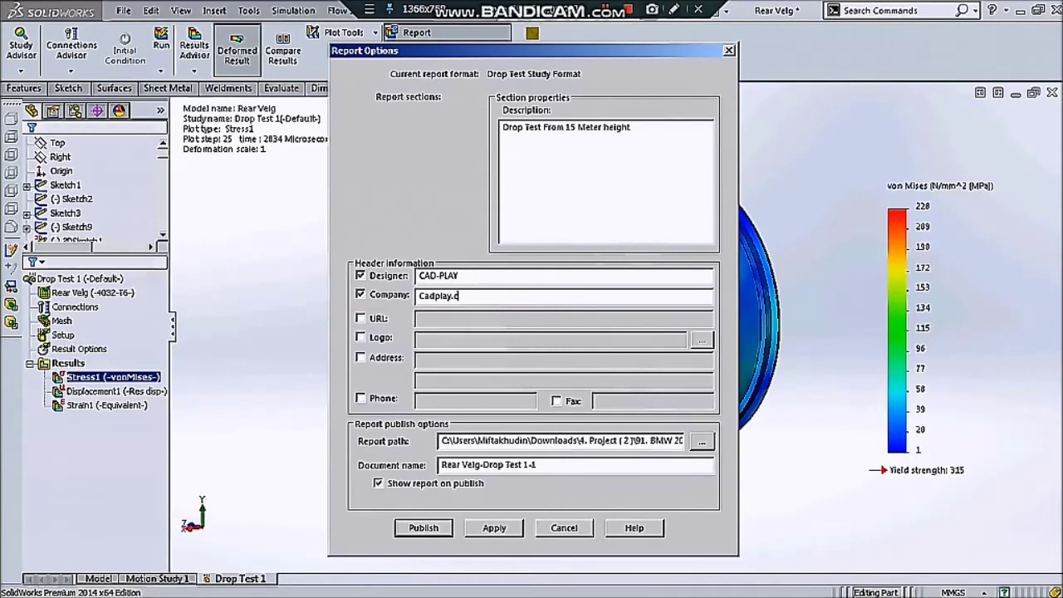
pyautogui.click(359, 320)
pyautogui.click(361, 319)
pyautogui.click(438, 532)
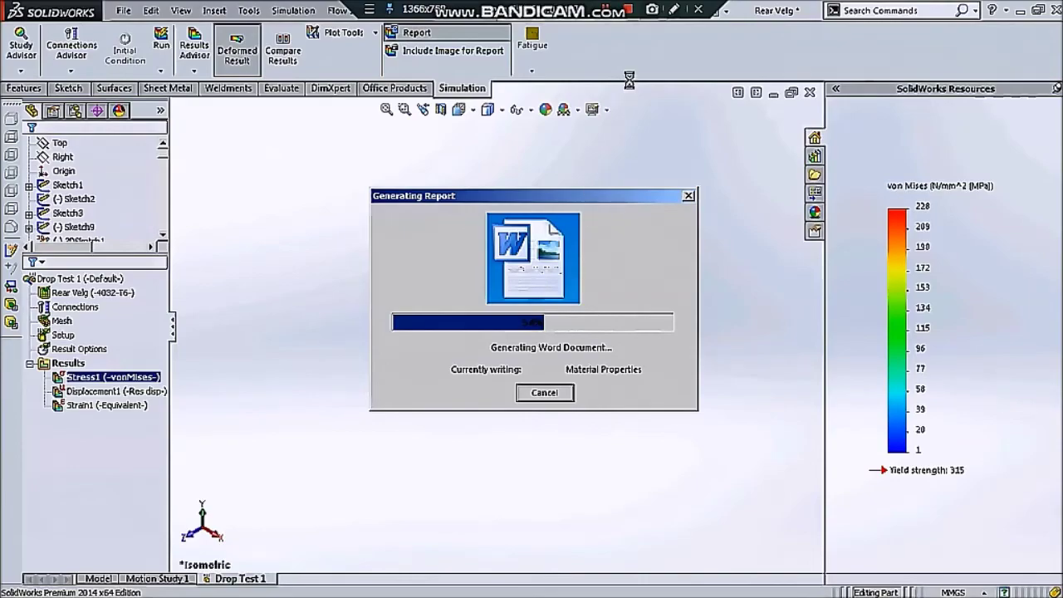
# Wait for the Drop Test 1 Word report to finish generating, then scroll into it.
pyautogui.scroll(-3, 592, 269)
# Scroll to the report's opening and highlight the 'Drop Test From 15 Meter height' description line.
pyautogui.scroll(-2, 586, 274)
pyautogui.scroll(-1, 582, 264)
pyautogui.scroll(-3, 582, 264)
pyautogui.scroll(4, 582, 264)
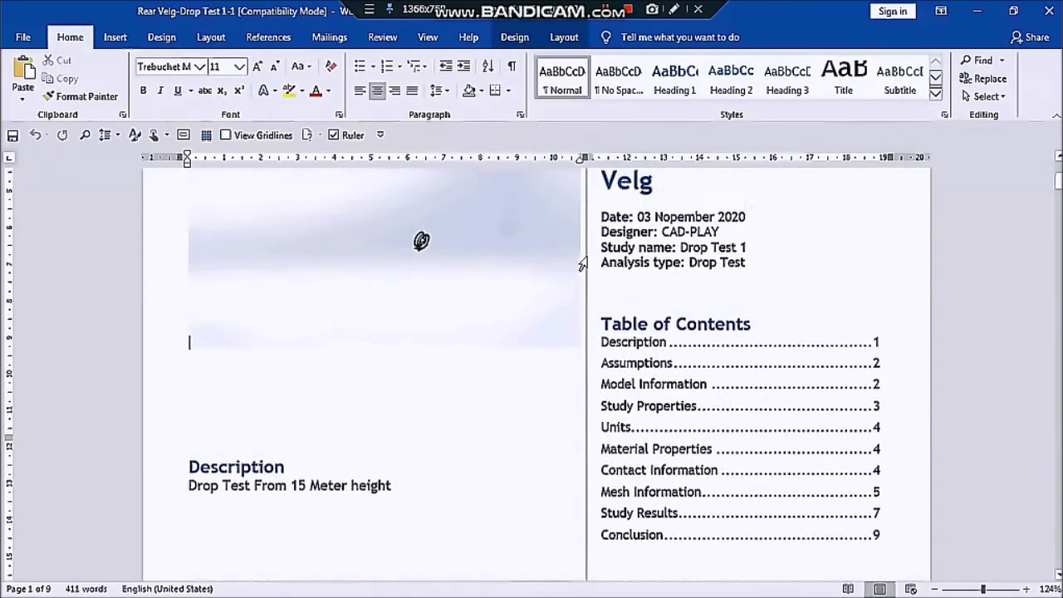
pyautogui.scroll(-3, 523, 297)
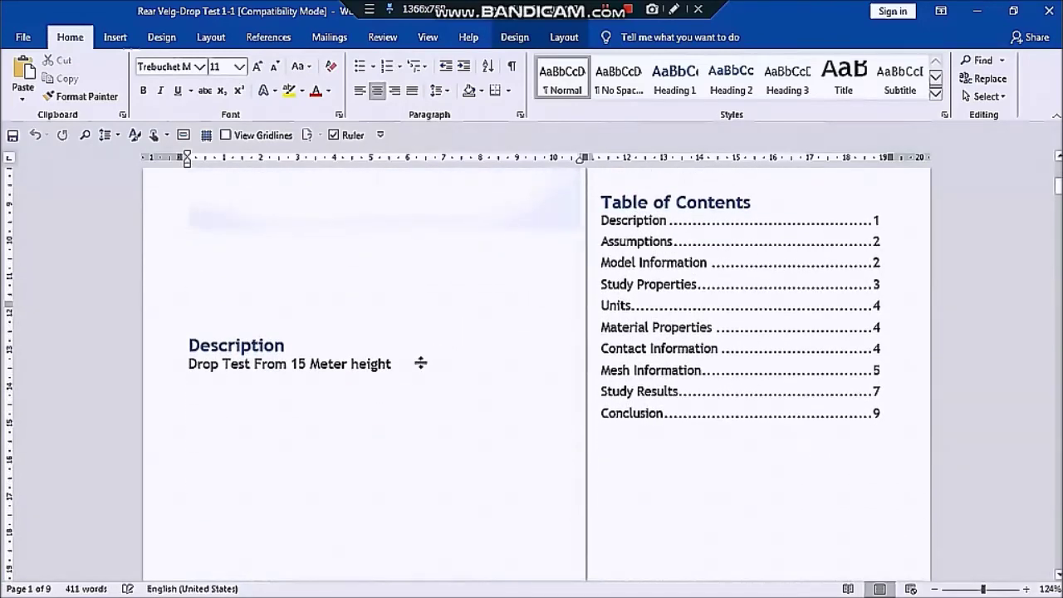
pyautogui.moveTo(405, 365); pyautogui.dragTo(204, 365)
# Scroll on through the report's middle pages, selecting some text along the way.
pyautogui.scroll(-8, 591, 337)
pyautogui.scroll(-8, 590, 337)
pyautogui.scroll(-8, 594, 331)
pyautogui.scroll(-5, 594, 330)
pyautogui.scroll(-4, 593, 327)
pyautogui.scroll(-8, 656, 299)
pyautogui.scroll(-9, 641, 298)
pyautogui.scroll(-4, 637, 289)
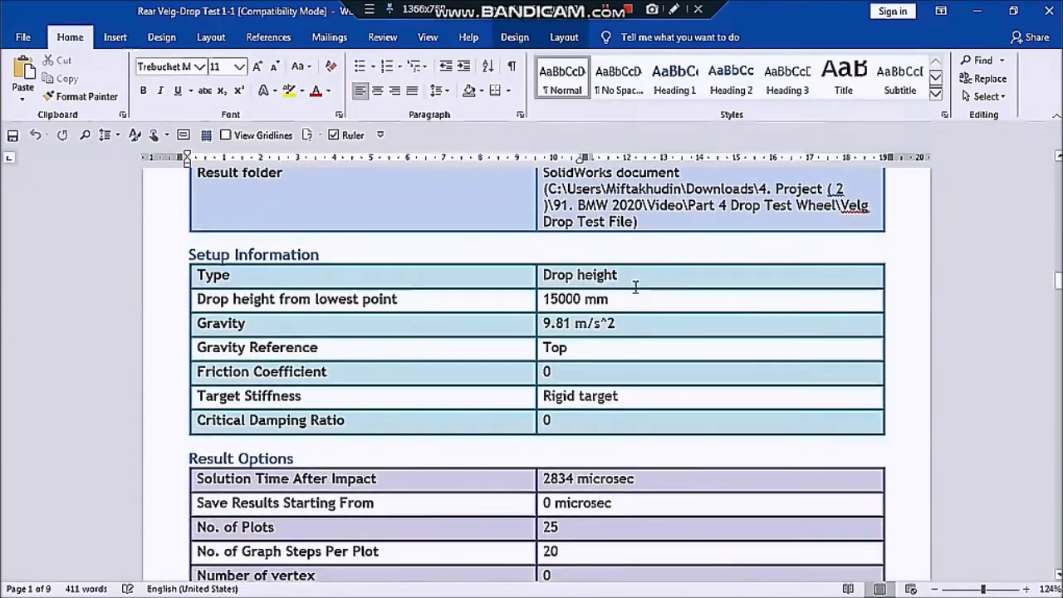
pyautogui.scroll(-9, 635, 288)
pyautogui.scroll(6, 633, 287)
pyautogui.scroll(3, 634, 287)
pyautogui.scroll(4, 634, 287)
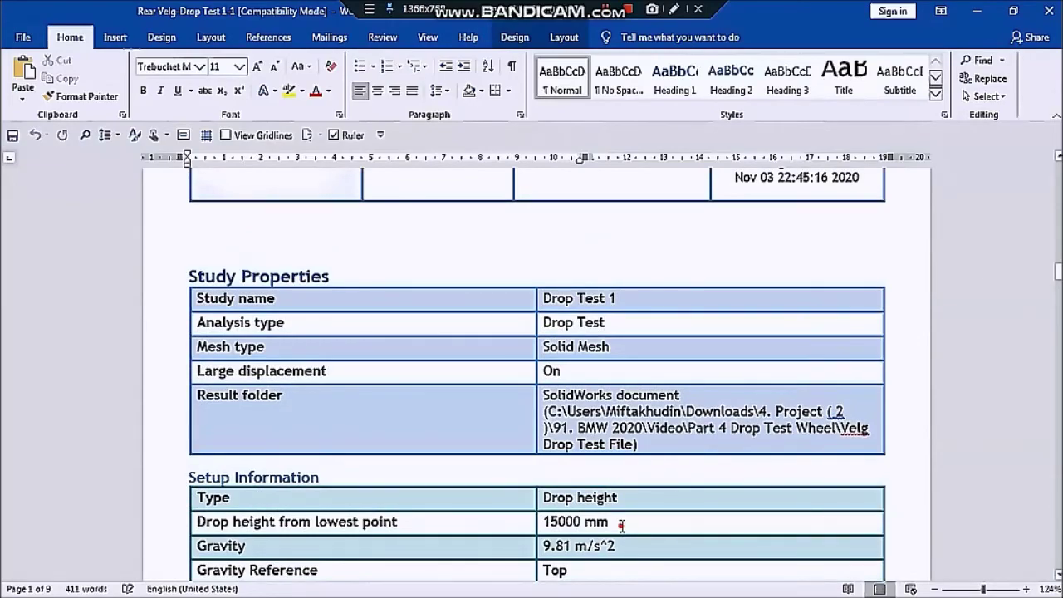
pyautogui.moveTo(621, 524); pyautogui.dragTo(543, 522)
# Scroll down to the strain plot on page 8 and bring up Word's File screen.
pyautogui.scroll(-2, 653, 387)
pyautogui.scroll(-9, 651, 375)
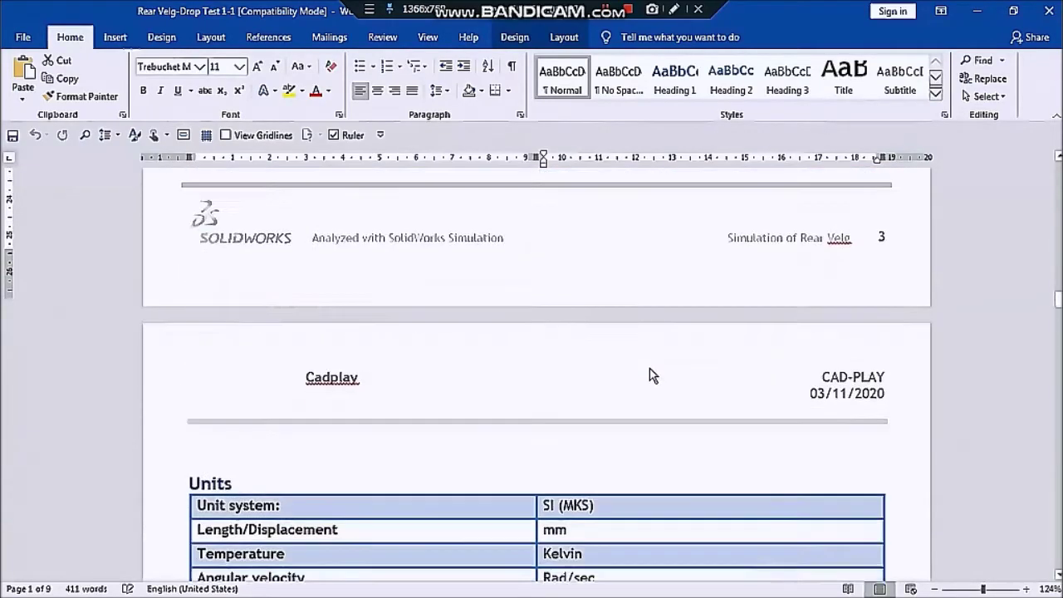
pyautogui.scroll(-6, 652, 375)
pyautogui.scroll(-5, 652, 374)
pyautogui.scroll(-6, 652, 366)
pyautogui.scroll(-9, 651, 357)
pyautogui.scroll(-7, 652, 353)
pyautogui.scroll(-7, 651, 356)
pyautogui.scroll(-7, 649, 351)
pyautogui.scroll(-3, 649, 349)
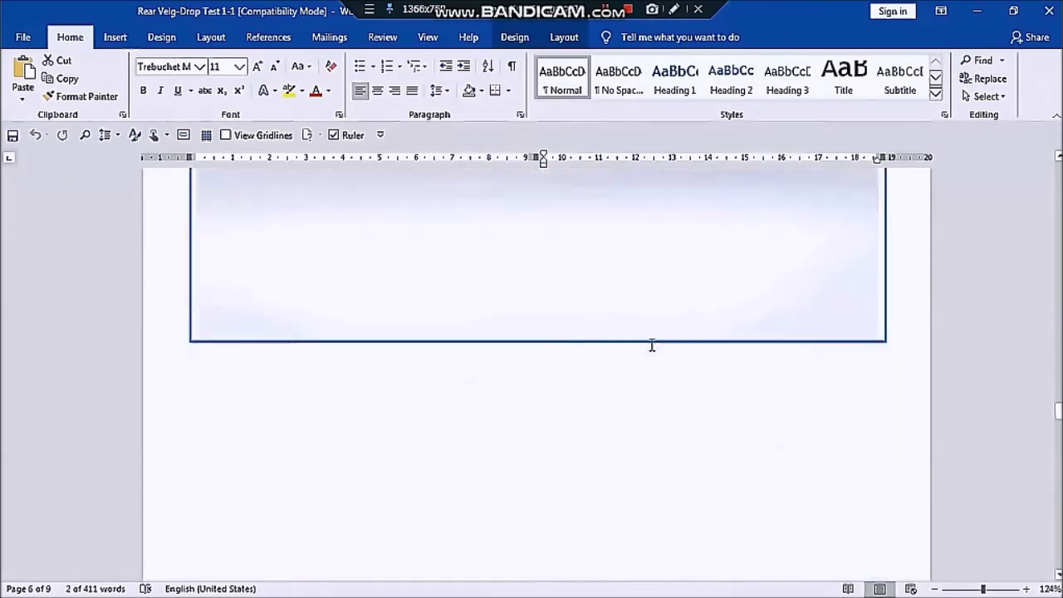
pyautogui.scroll(-5, 652, 347)
pyautogui.scroll(-8, 653, 349)
pyautogui.scroll(-3, 656, 332)
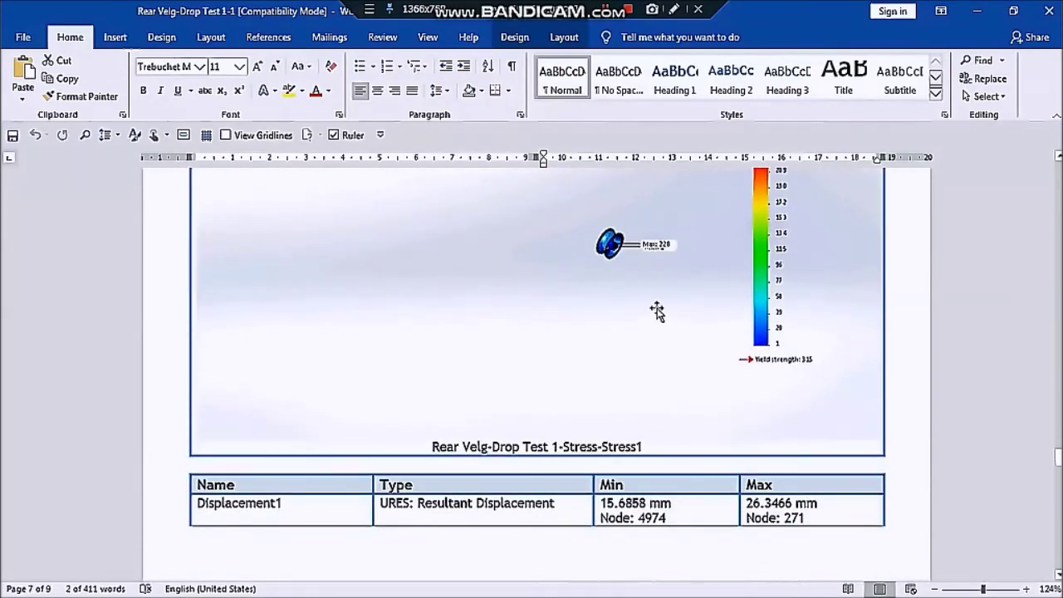
pyautogui.scroll(-5, 656, 274)
pyautogui.scroll(-5, 656, 265)
pyautogui.scroll(-4, 657, 259)
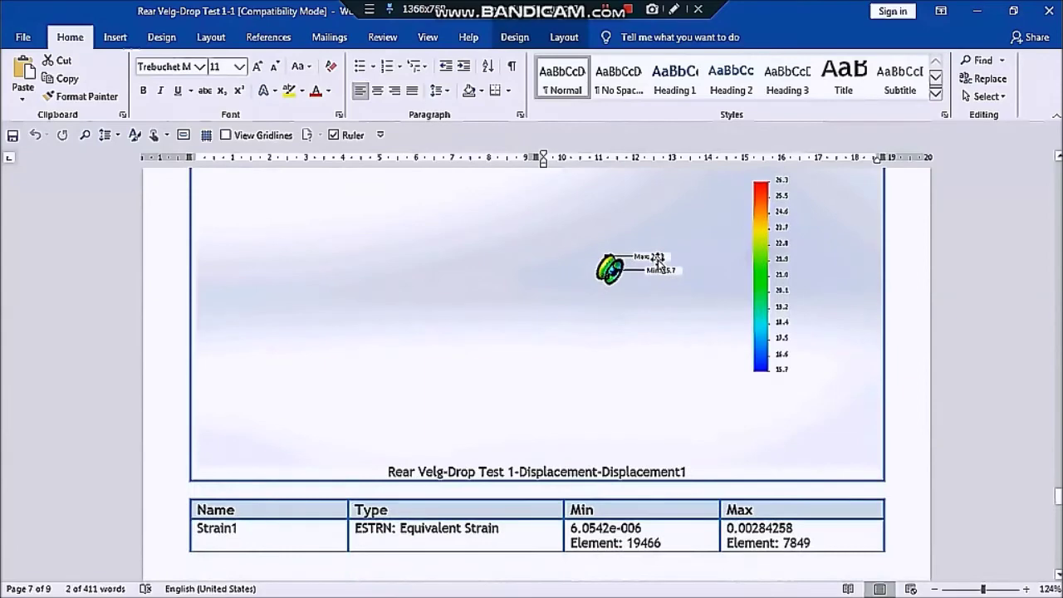
pyautogui.scroll(-4, 631, 278)
pyautogui.scroll(-8, 635, 282)
pyautogui.scroll(-4, 637, 280)
pyautogui.scroll(3, 665, 274)
pyautogui.scroll(5, 678, 266)
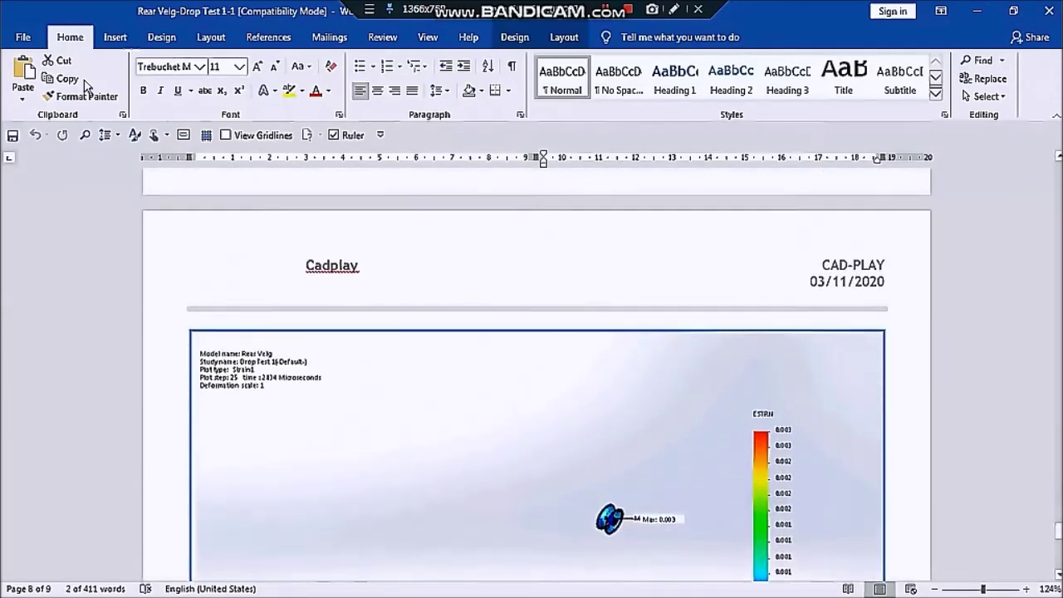
pyautogui.click(23, 36)
# Browse the Save As location through Downloads to the Part 4 Drop Test Wheel folder.
pyautogui.click(64, 243)
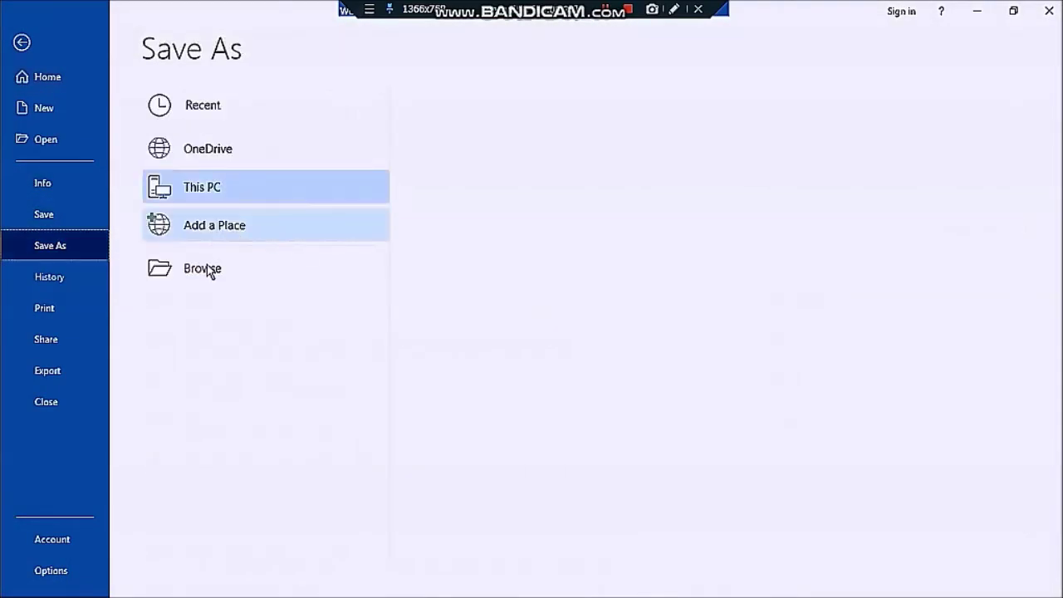
pyautogui.click(207, 270)
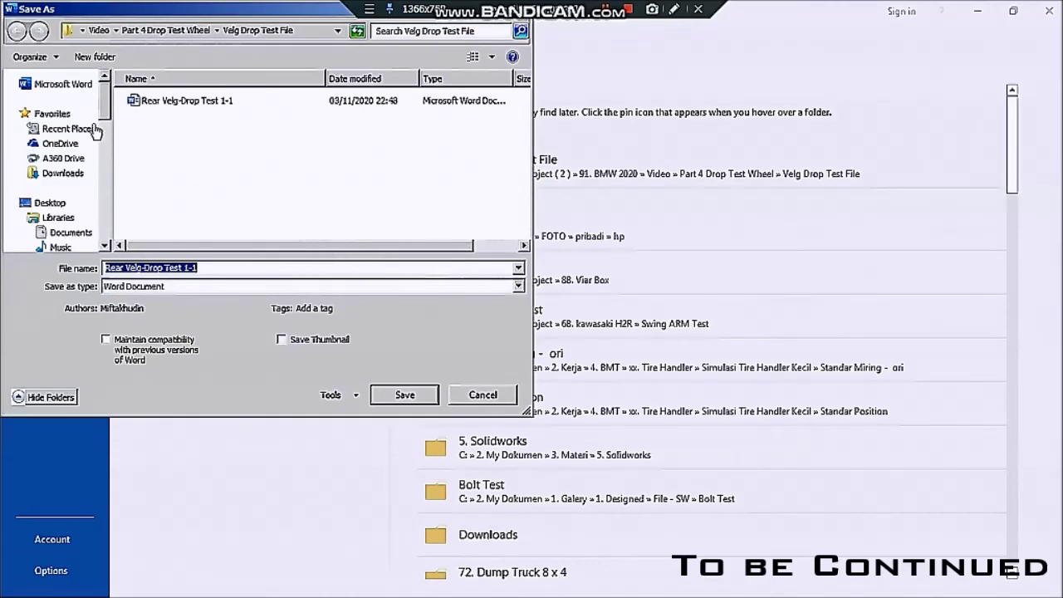
pyautogui.click(60, 172)
pyautogui.click(173, 156)
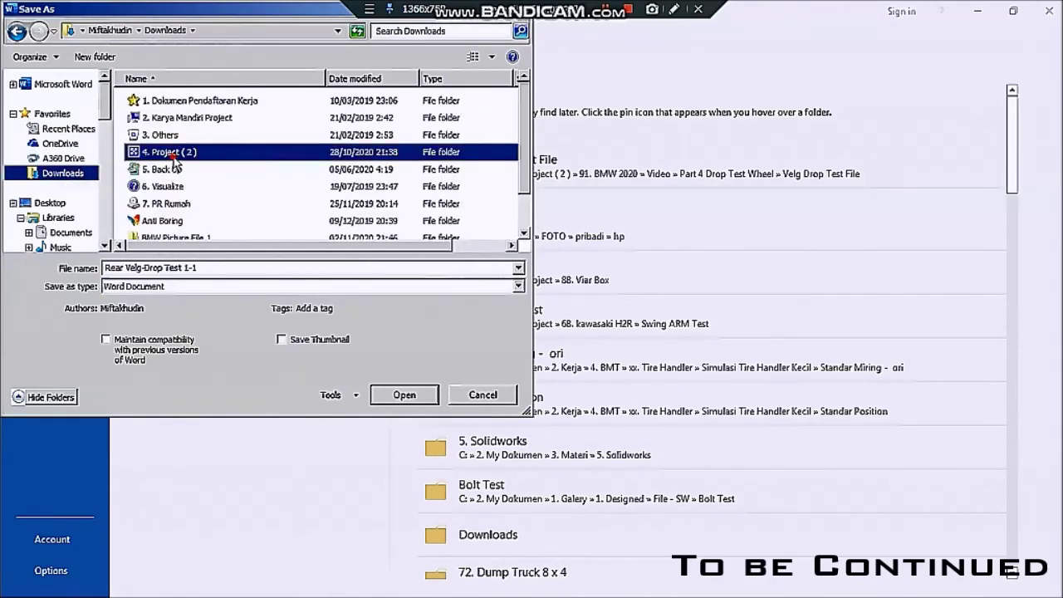
pyautogui.doubleClick(172, 156)
pyautogui.scroll(-3, 176, 170)
pyautogui.scroll(-15, 179, 179)
pyautogui.scroll(-10, 182, 187)
pyautogui.scroll(-3, 185, 195)
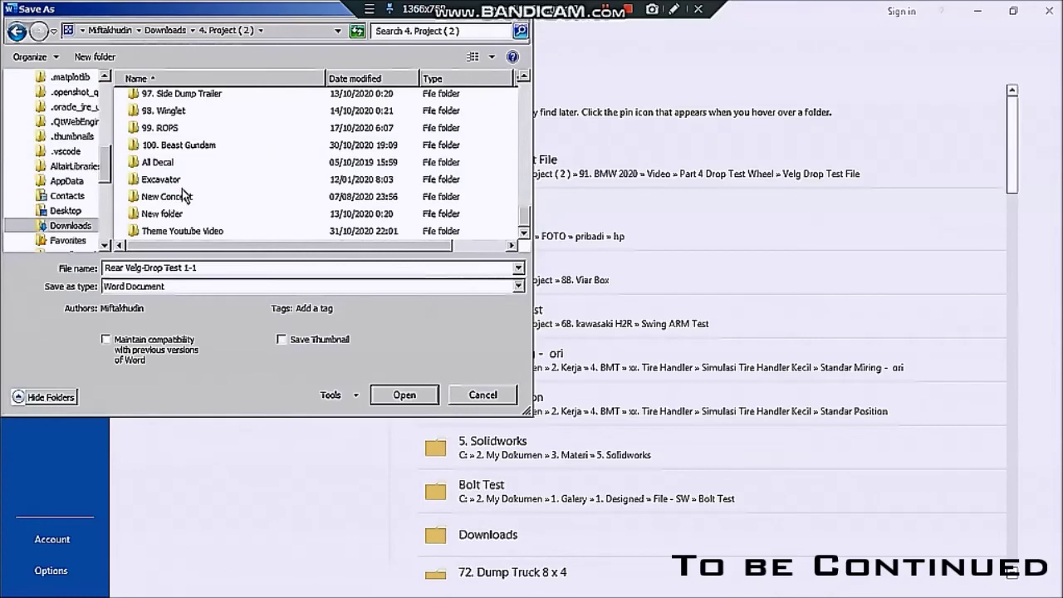
pyautogui.scroll(3, 184, 194)
pyautogui.scroll(1, 179, 191)
pyautogui.doubleClick(176, 182)
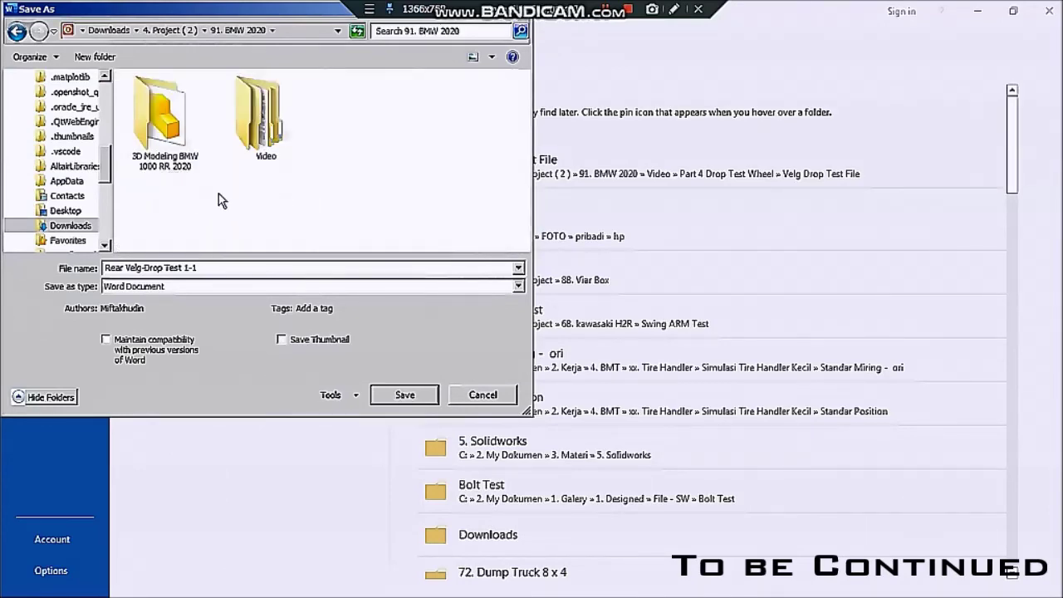
pyautogui.doubleClick(268, 143)
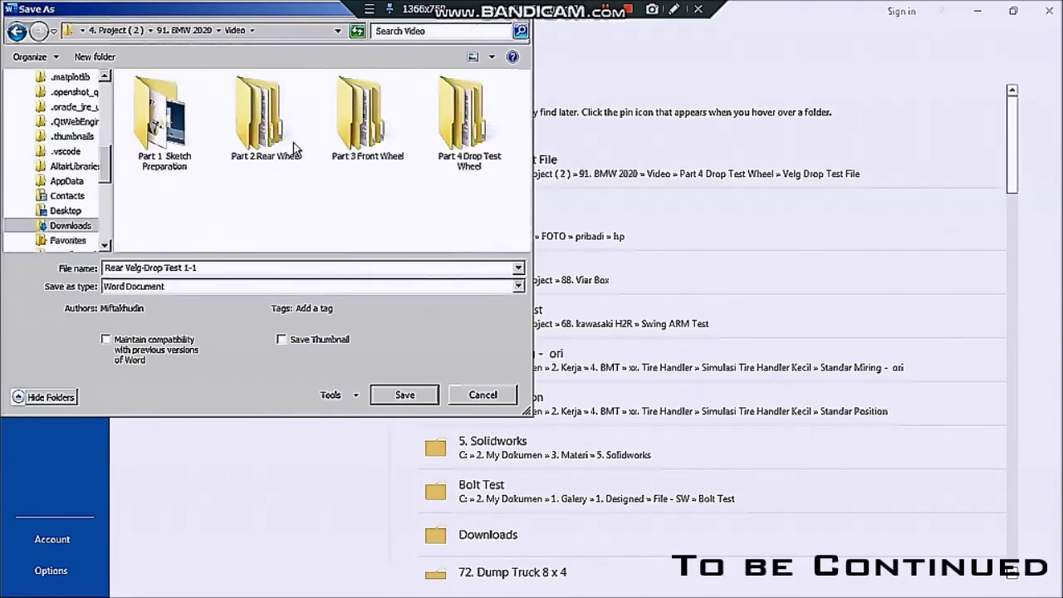
pyautogui.doubleClick(470, 129)
# Create a new folder named Result there and open it.
pyautogui.click(226, 154)
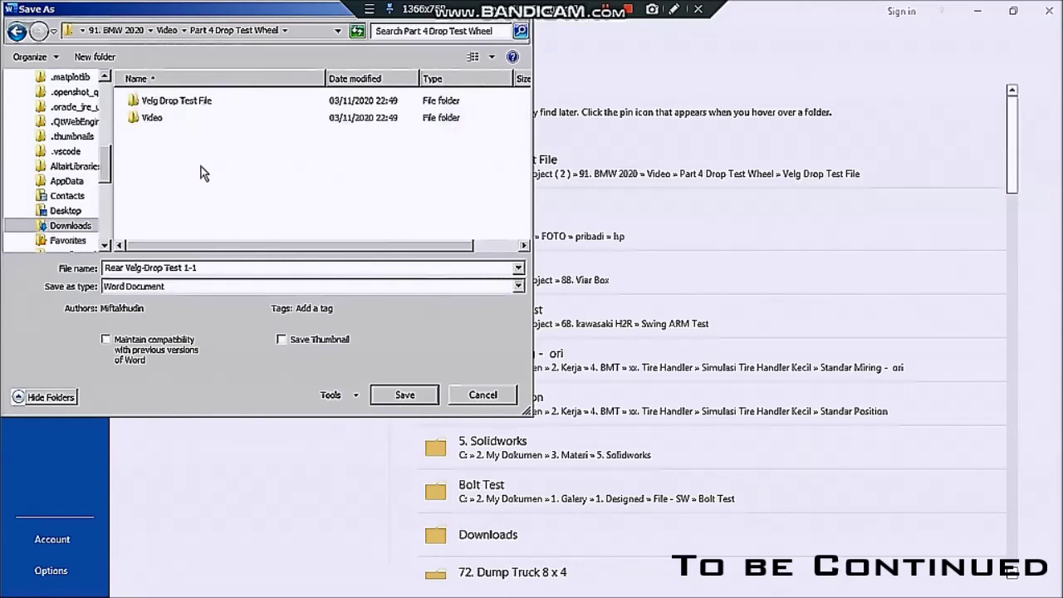
pyautogui.rightClick(201, 170)
pyautogui.click(359, 301)
pyautogui.write('Result')
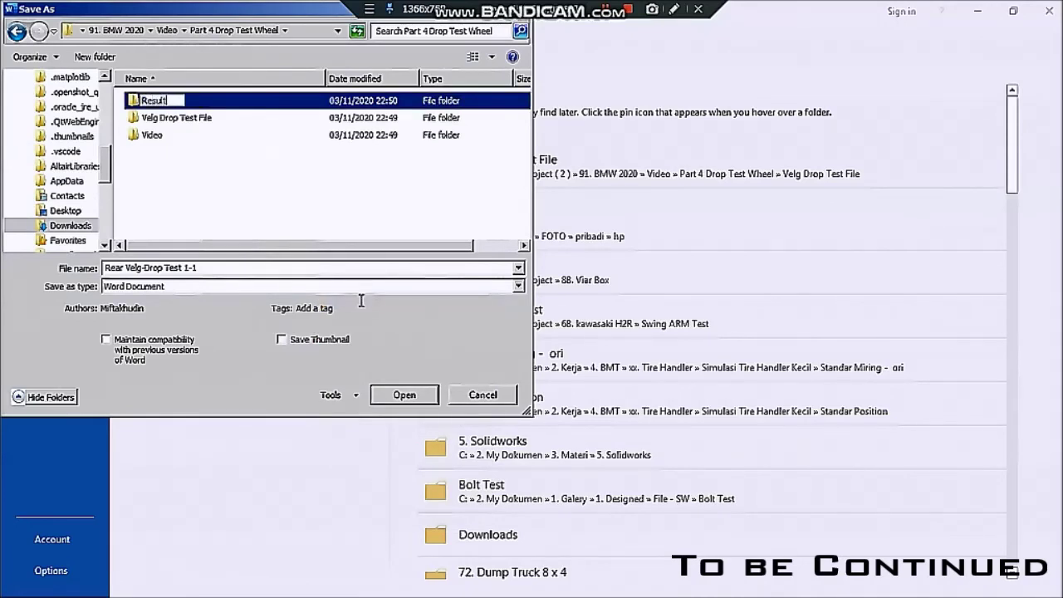
pyautogui.press('Return')
pyautogui.doubleClick(220, 99)
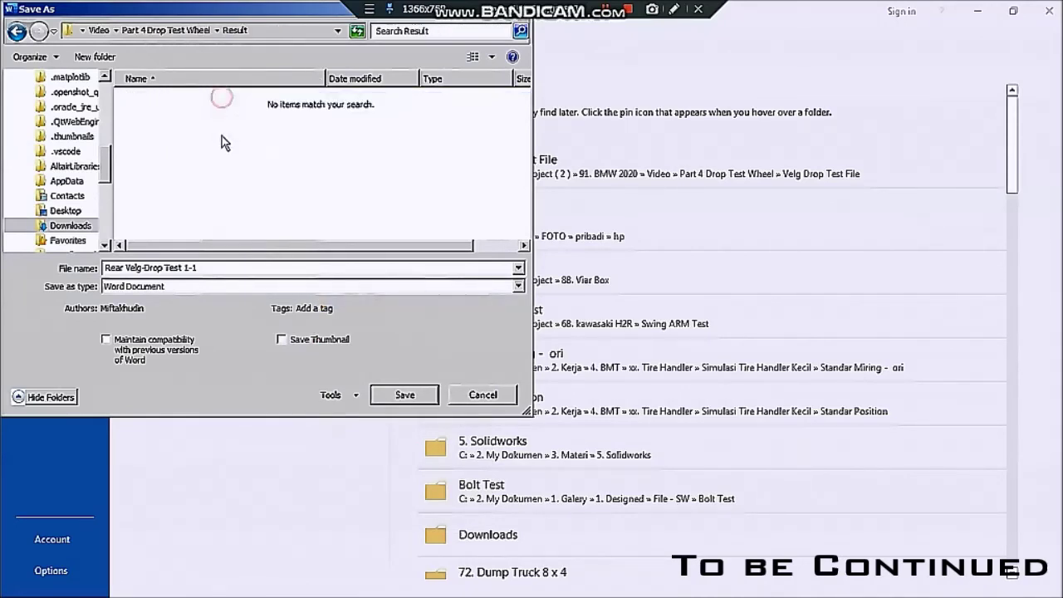
# Save the report as 'Rear Velg-Drop Test 1-1 - [ Rear Wheel from 15 Meter ]' and close Word.
pyautogui.click(237, 267)
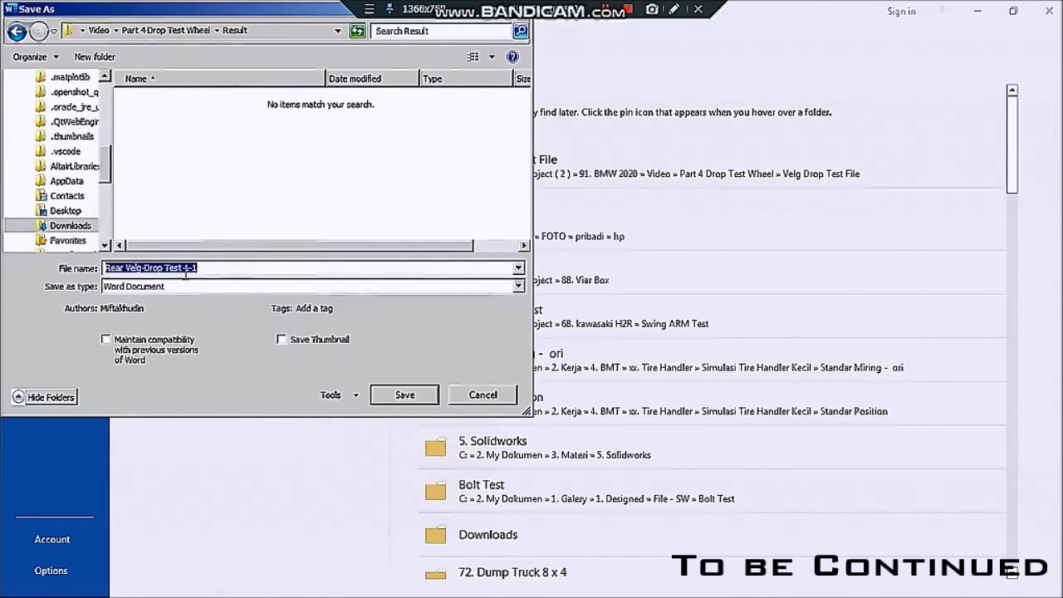
pyautogui.click(219, 269)
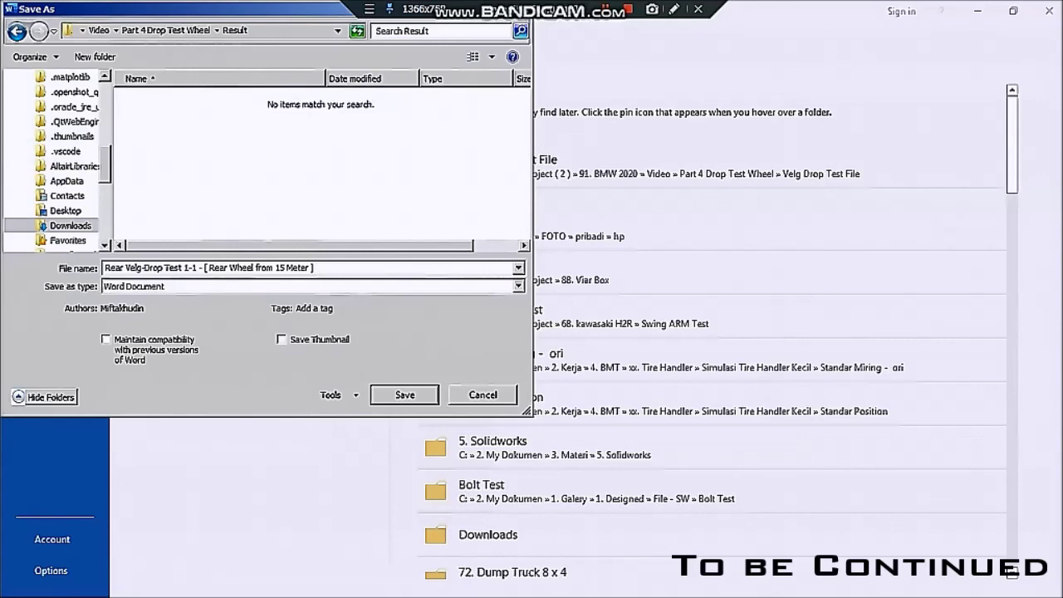
pyautogui.click(391, 395)
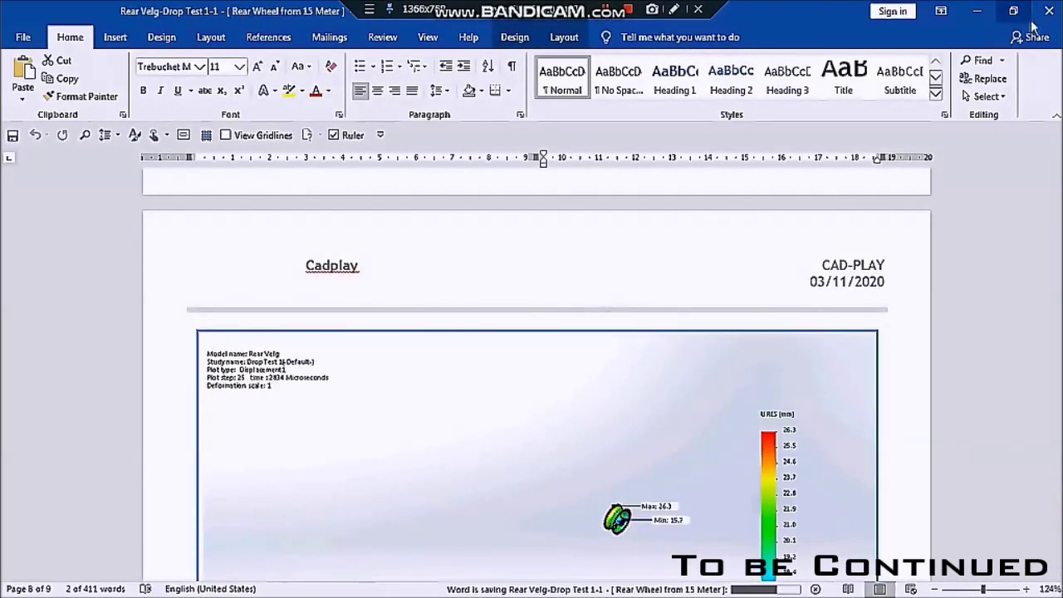
pyautogui.click(1044, 19)
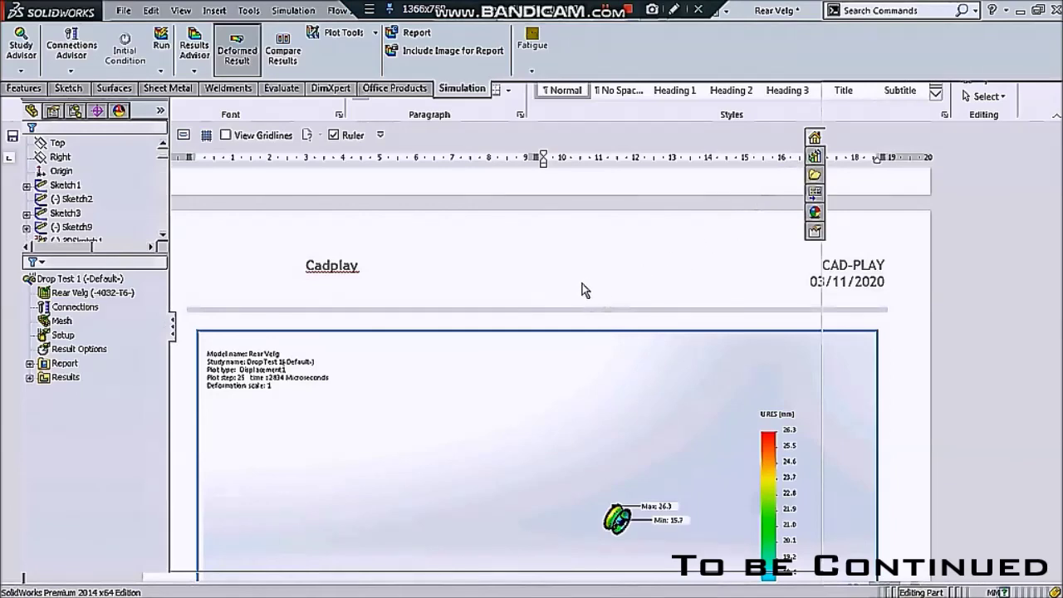
# Orbit the wheel, expand Results in the Simulation tree, and display the Stress1 von Mises plot.
pyautogui.scroll(-2, 498, 291)
pyautogui.scroll(-3, 510, 314)
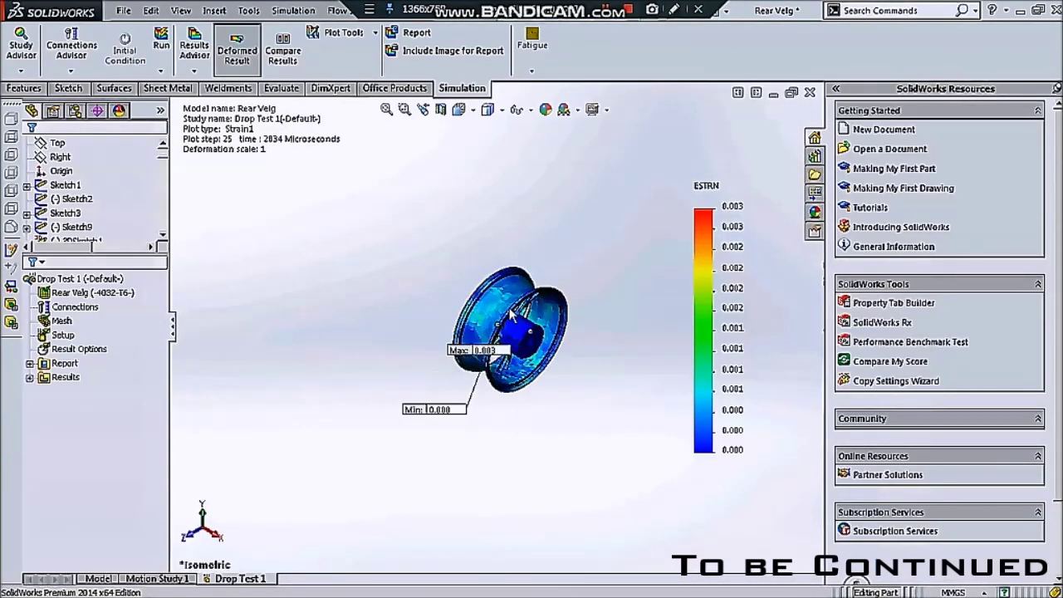
pyautogui.scroll(-2, 510, 314)
pyautogui.scroll(-2, 511, 314)
pyautogui.moveTo(510, 314); pyautogui.dragTo(533, 263, button='middle')
pyautogui.click(64, 377)
pyautogui.click(29, 377)
pyautogui.doubleClick(104, 390)
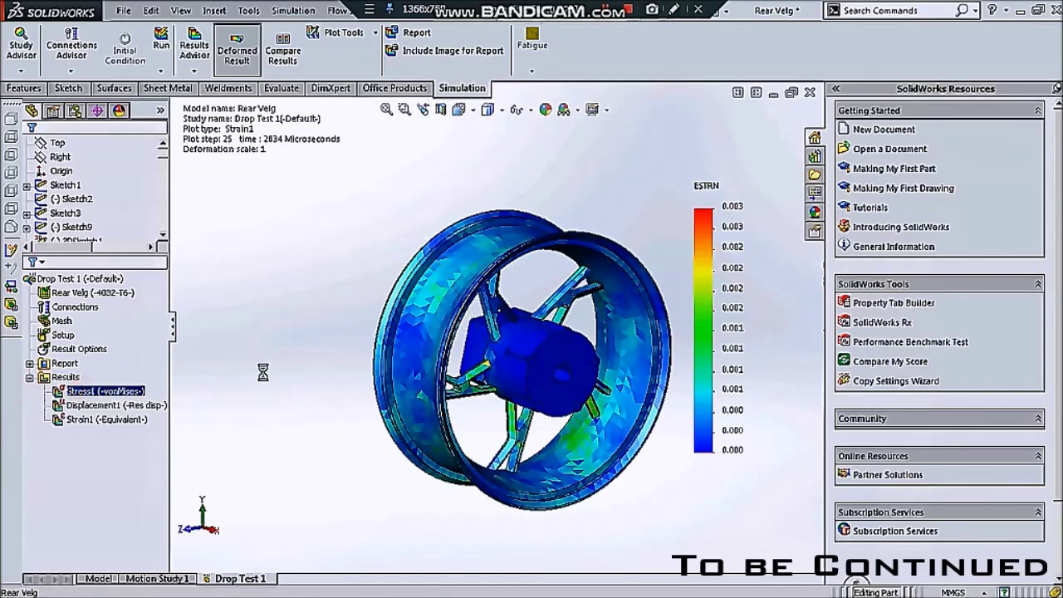